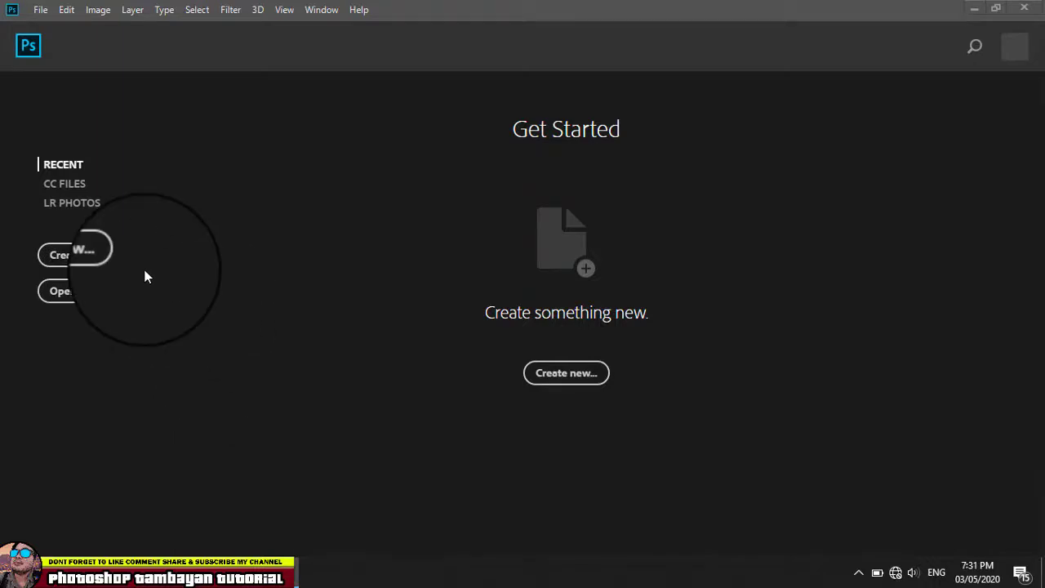
Step: Create a new white 1920 × 1280 px document with resolution set to 150 ppi
click(79, 256)
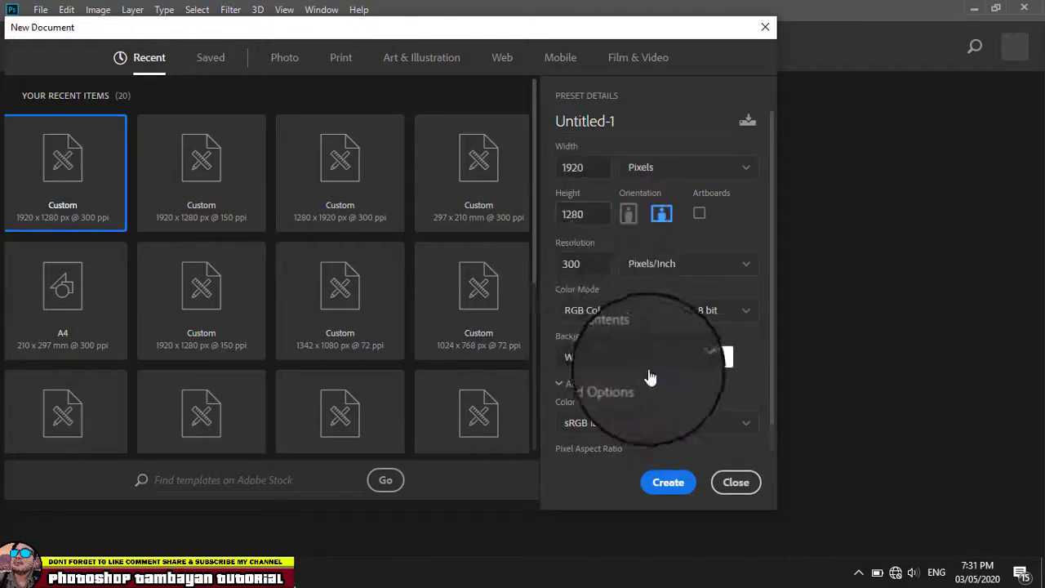
double_click(582, 263)
text(150)
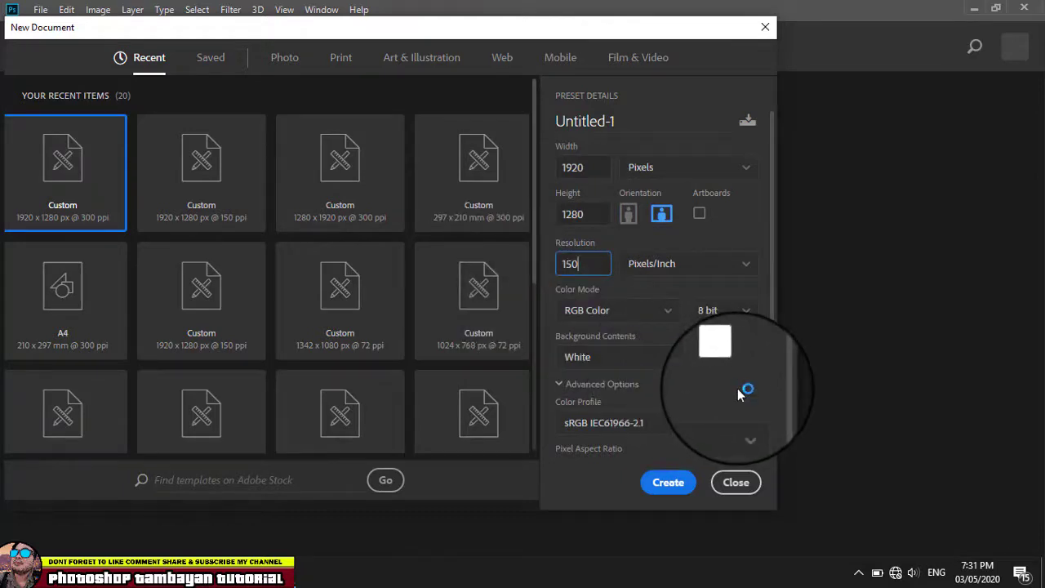
click(668, 482)
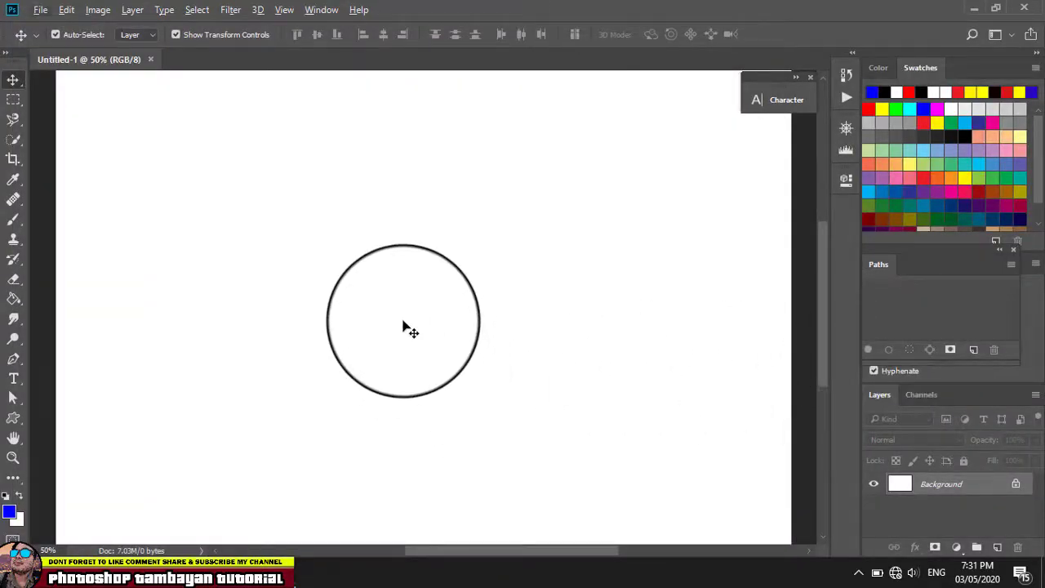
Step: Fit the canvas on screen, reset default black/white colours and draw a paragraph text box across the upper canvas
key(ctrl+0)
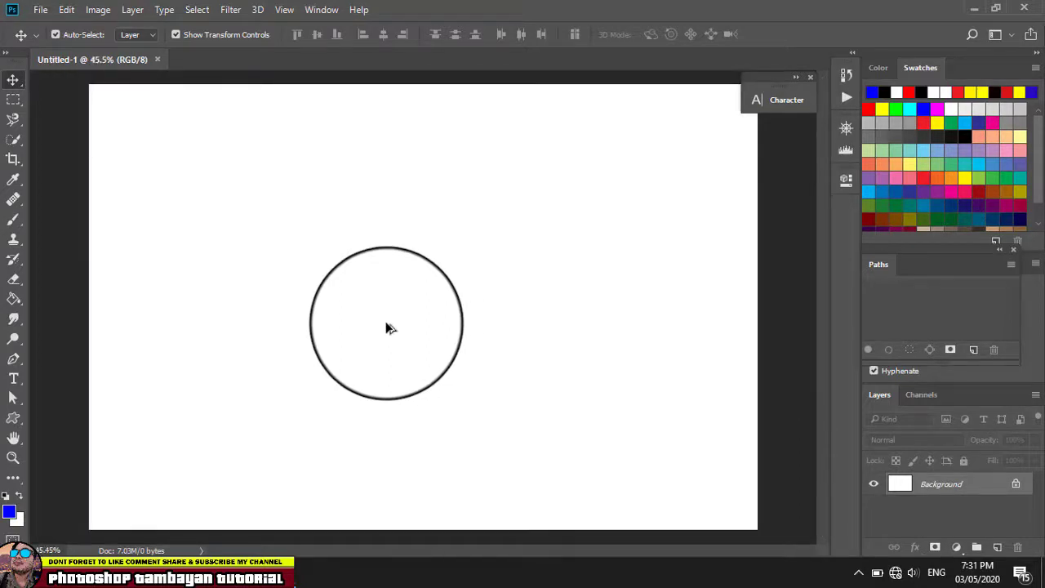
click(5, 498)
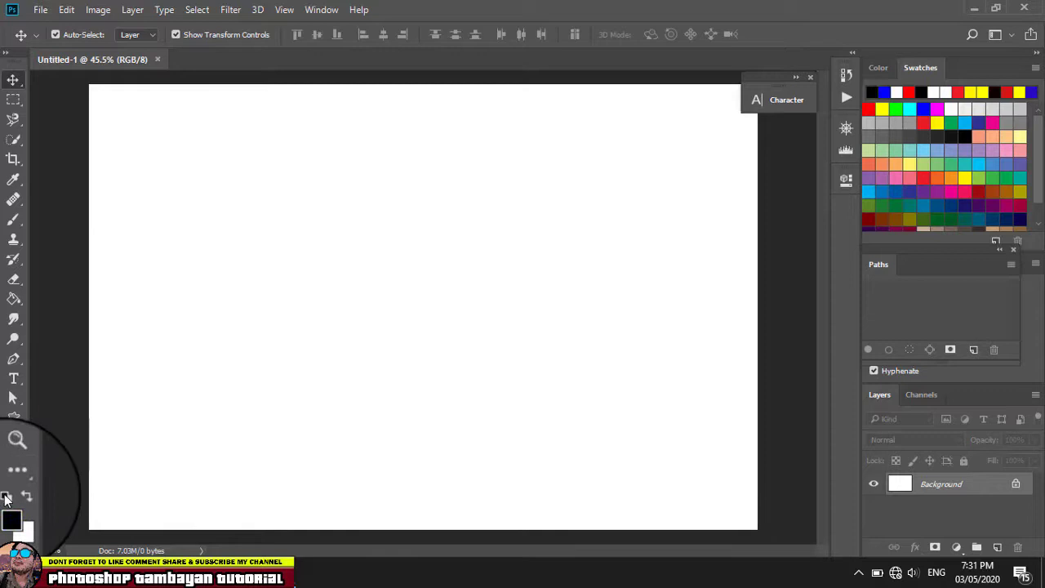
click(13, 379)
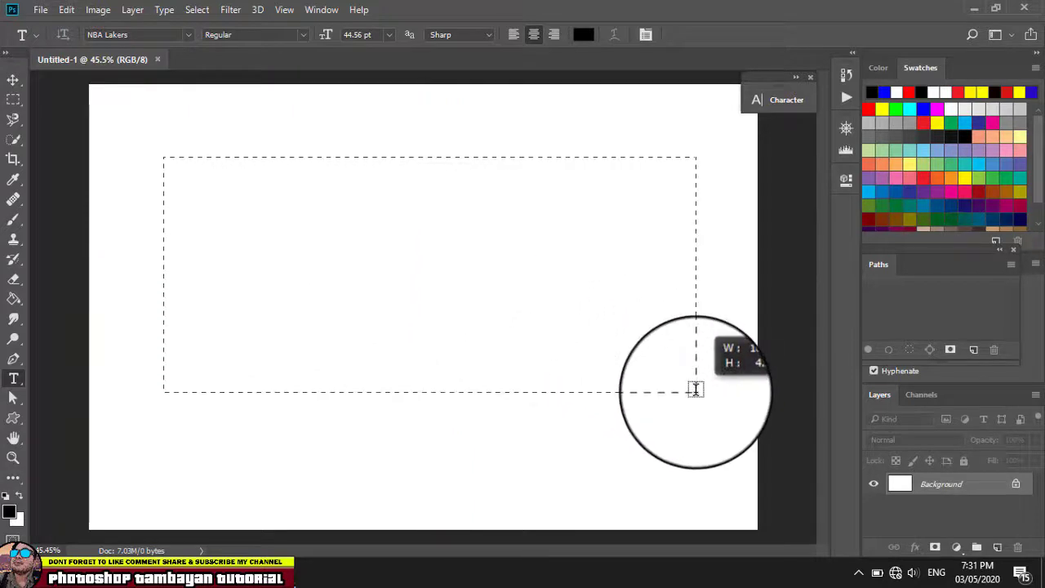
drag(163, 154, 695, 390)
text(MEL)
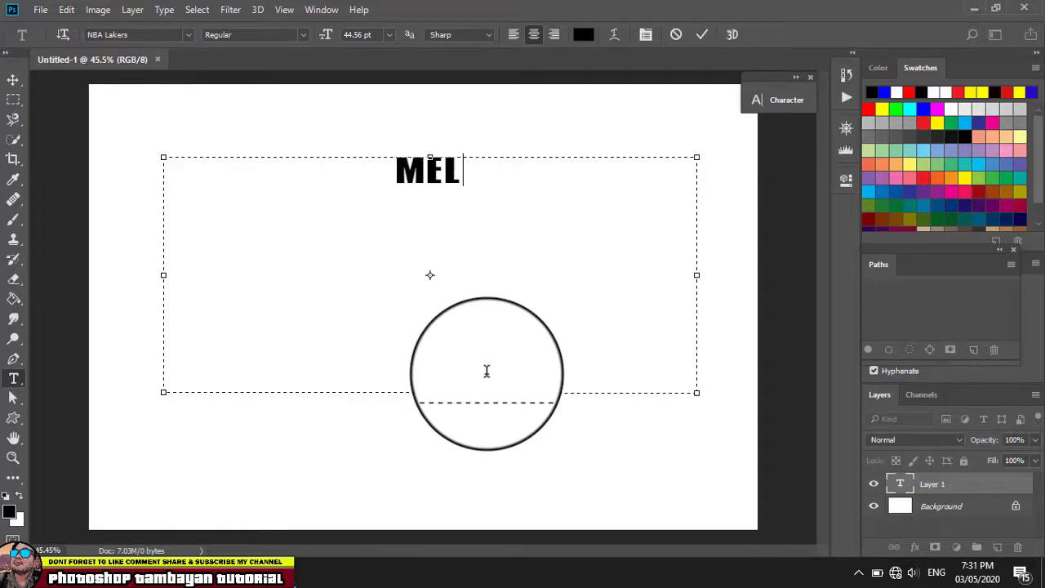
Step: Type 'MELTING TEXT' into the box, correcting the typos along the way
text(TI)
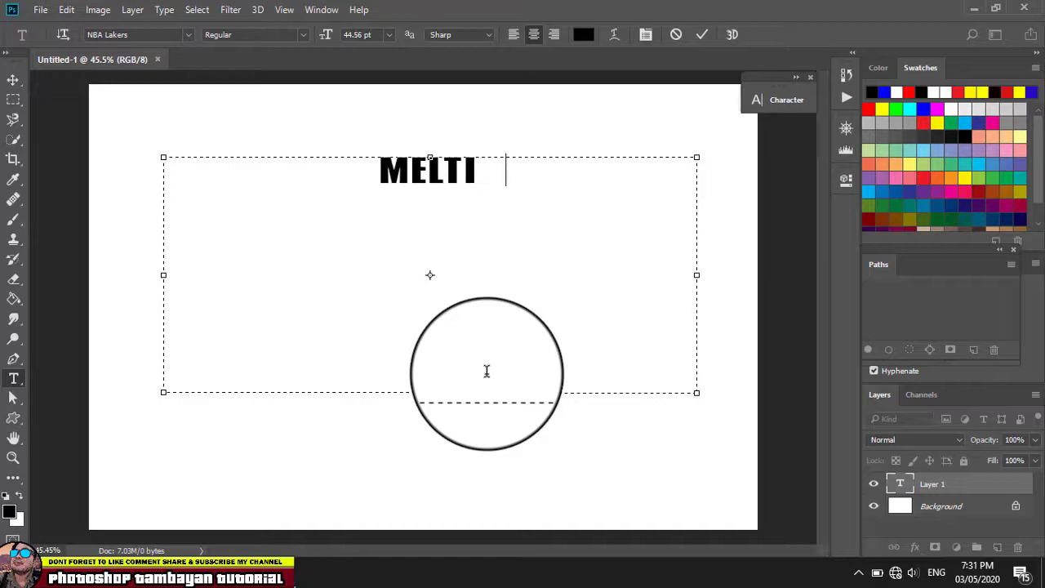
text(MG)
key(BackSpace)
key(BackSpace)
text(NG )
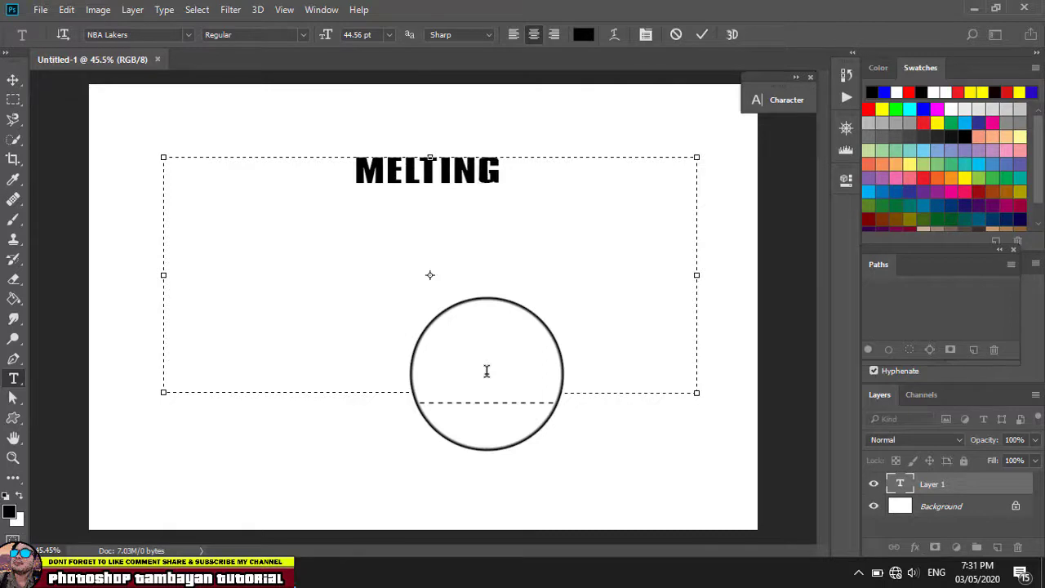
text(  T)
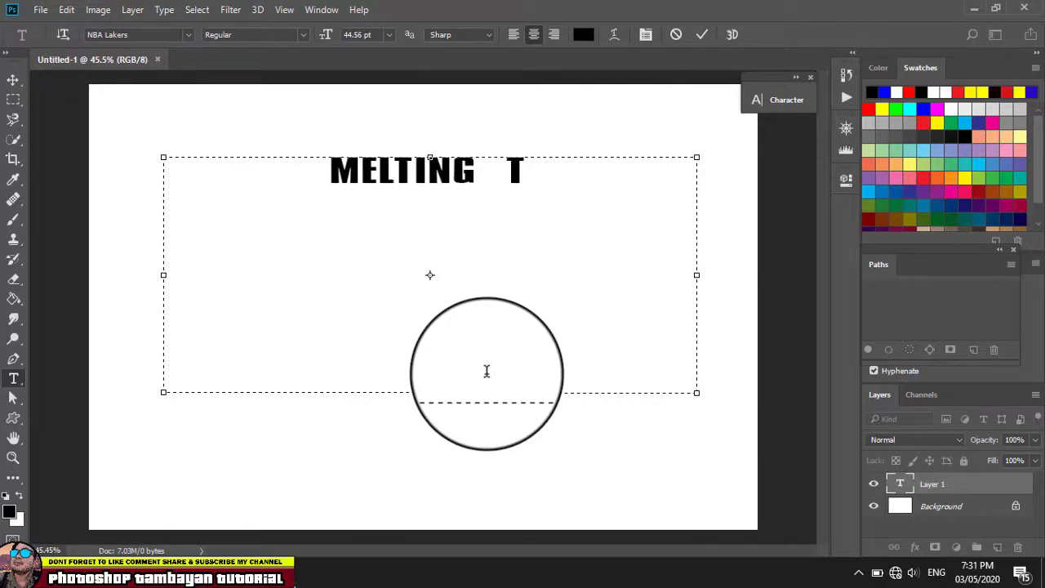
key(BackSpace)
key(BackSpace)
key(BackSpace)
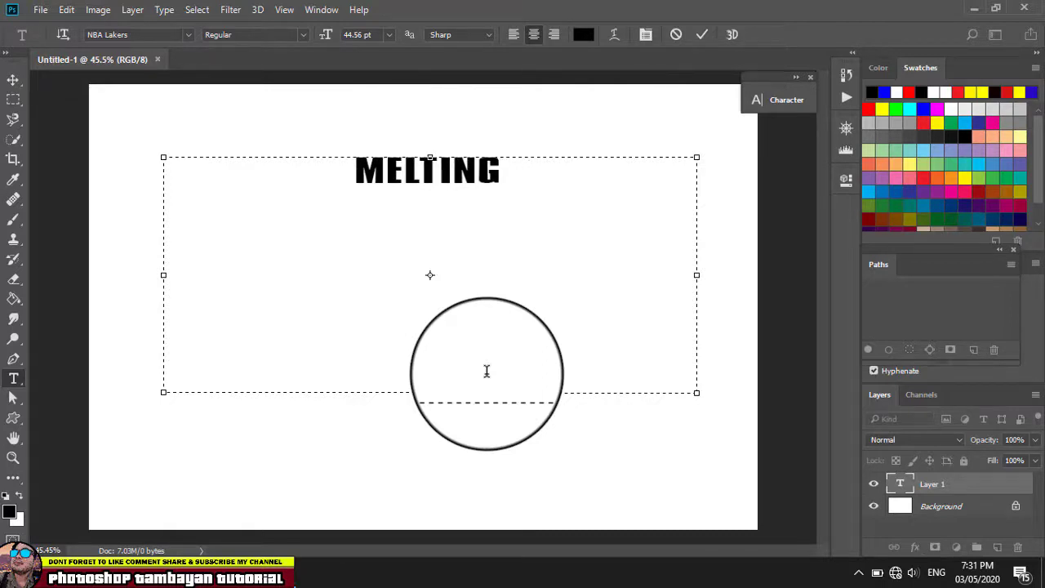
text( TE)
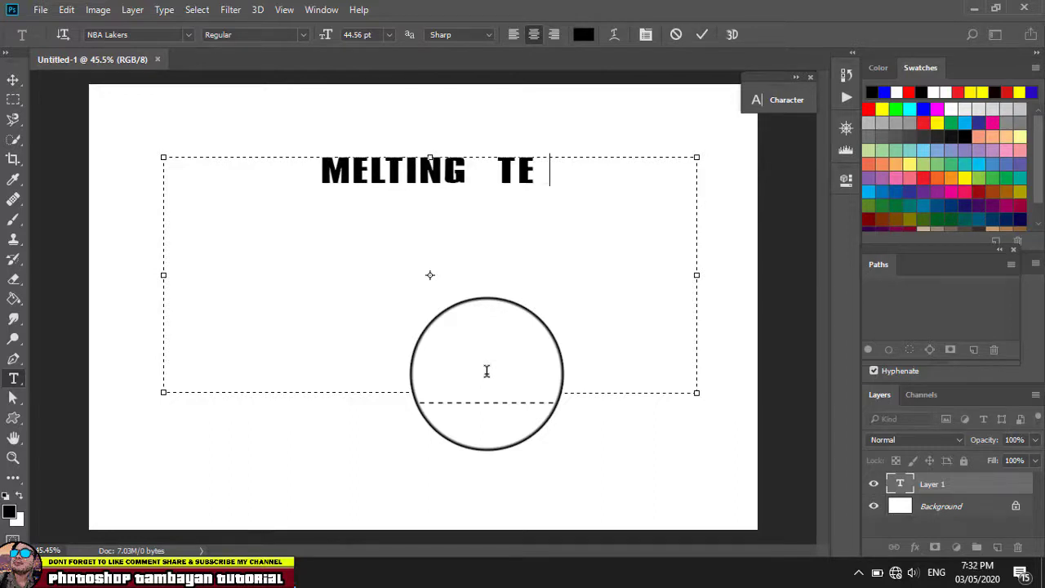
text(XT)
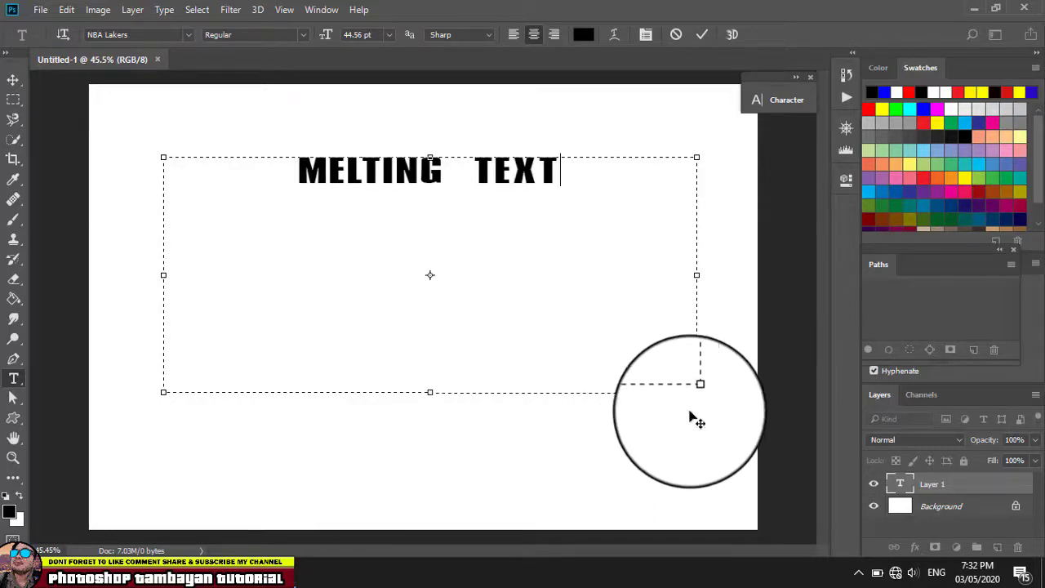
Step: Wrap MELTING TEXT onto two lines, scale it up to fill most of the canvas and centre it
mouse_move(697, 392)
mouse_down()
mouse_move(515, 405)
mouse_move(369, 301)
mouse_move(332, 240)
mouse_up()
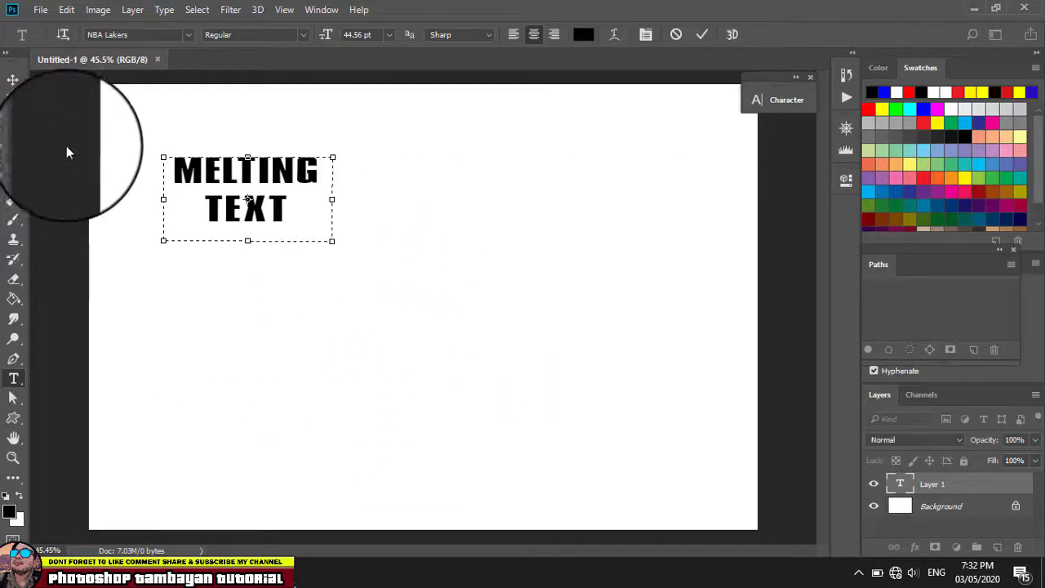
click(12, 82)
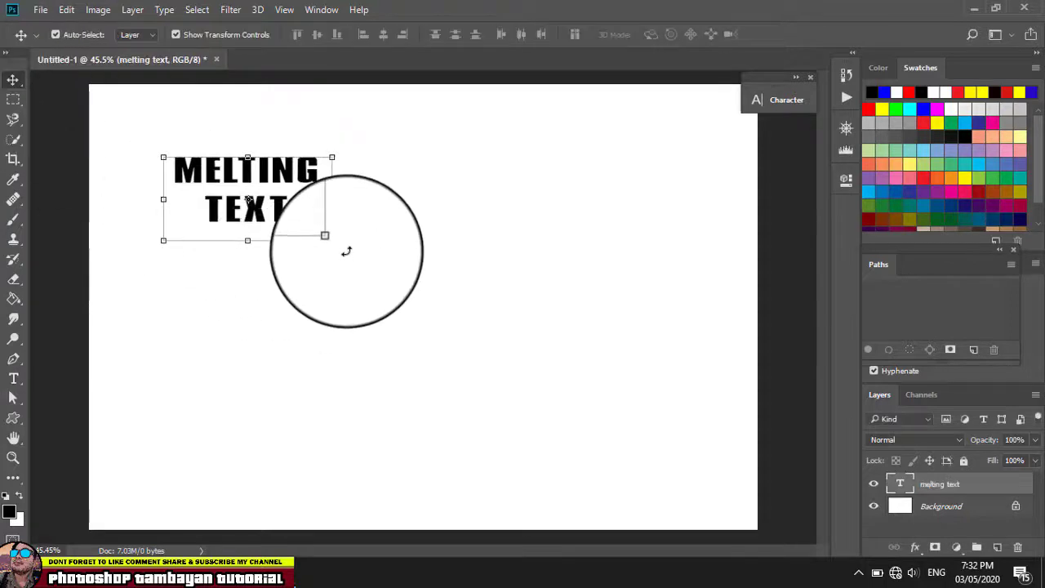
mouse_move(331, 241)
mouse_down()
mouse_move(332, 317)
mouse_move(350, 310)
mouse_move(699, 376)
mouse_move(741, 487)
mouse_up()
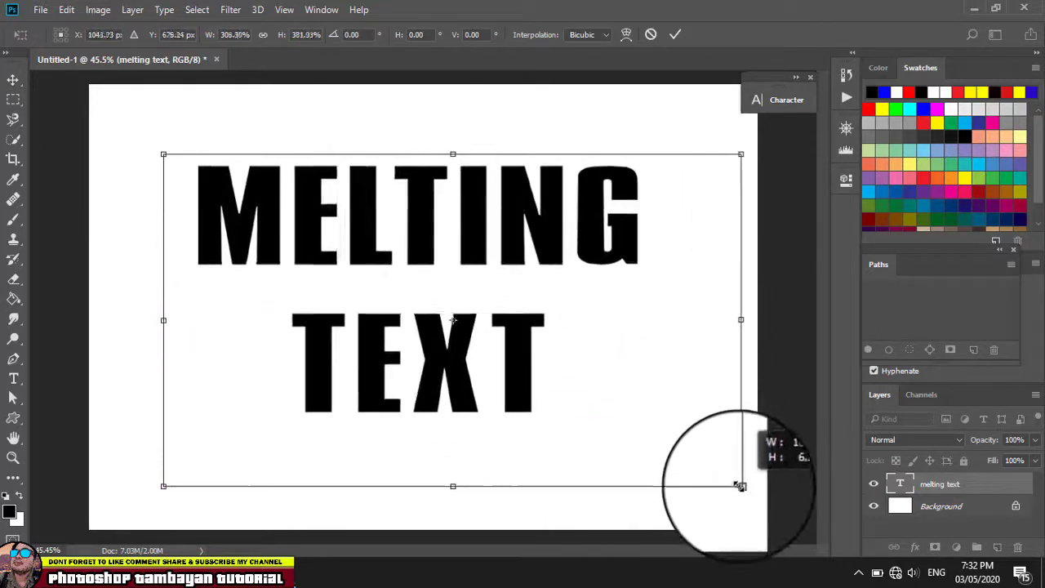
mouse_move(177, 150)
mouse_down()
mouse_move(70, 159)
mouse_move(47, 190)
mouse_up()
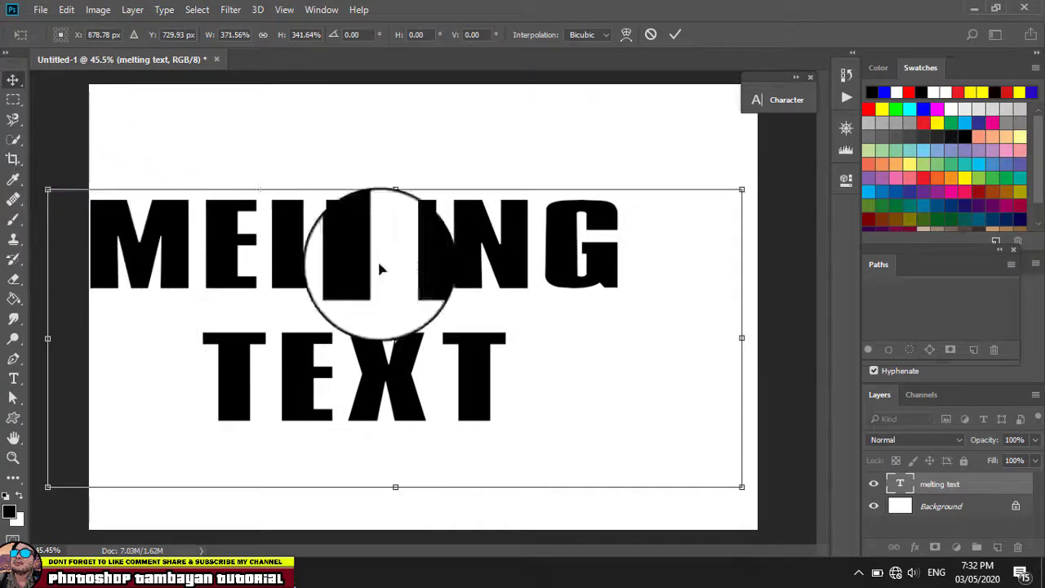
double_click(501, 251)
drag(501, 252, 564, 222)
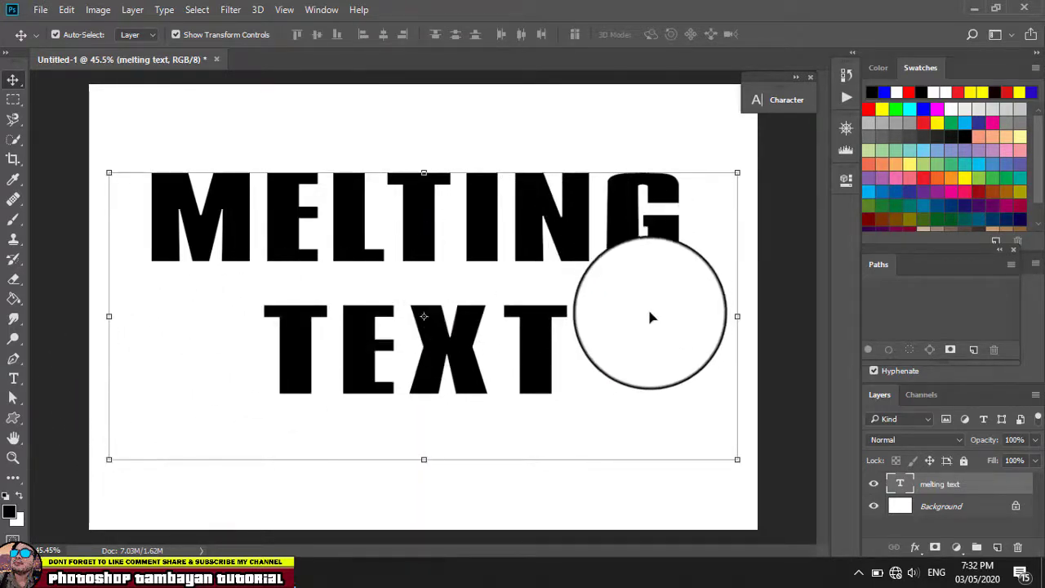
click(72, 130)
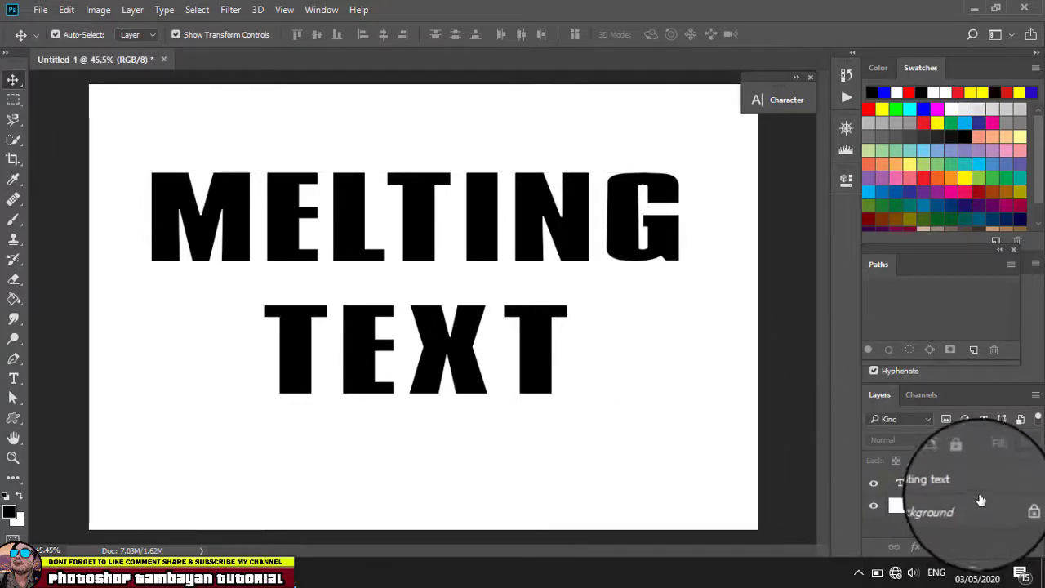
Step: Add an empty Layer 1 and load the first drip brush from 20 Spray Brushes
click(999, 553)
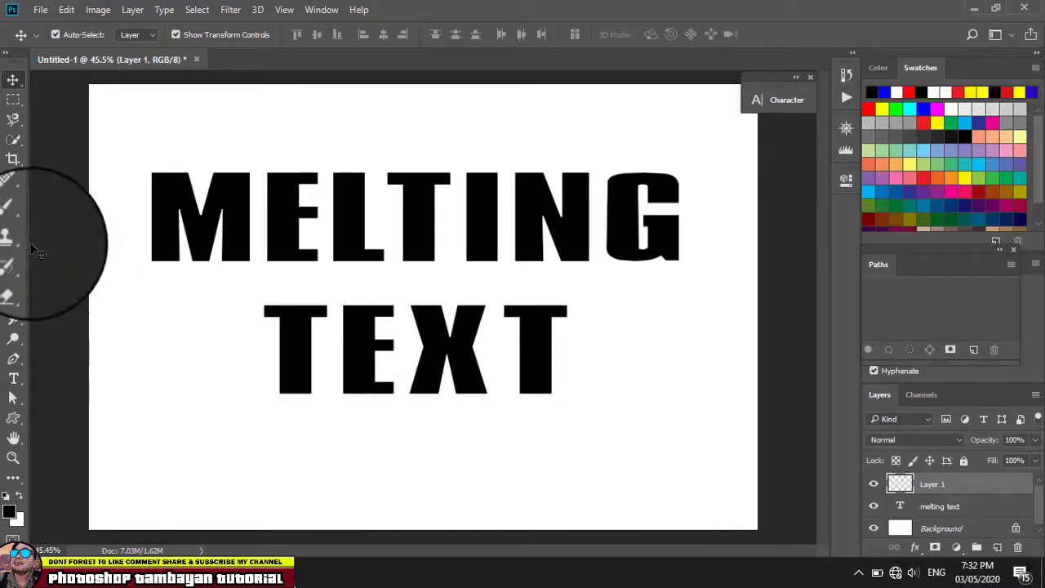
click(12, 222)
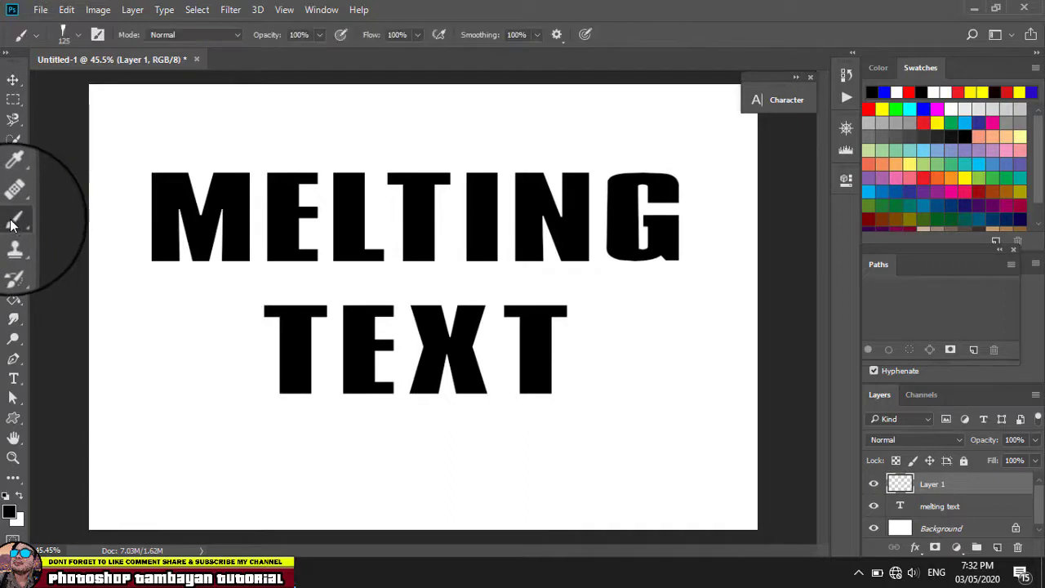
click(80, 36)
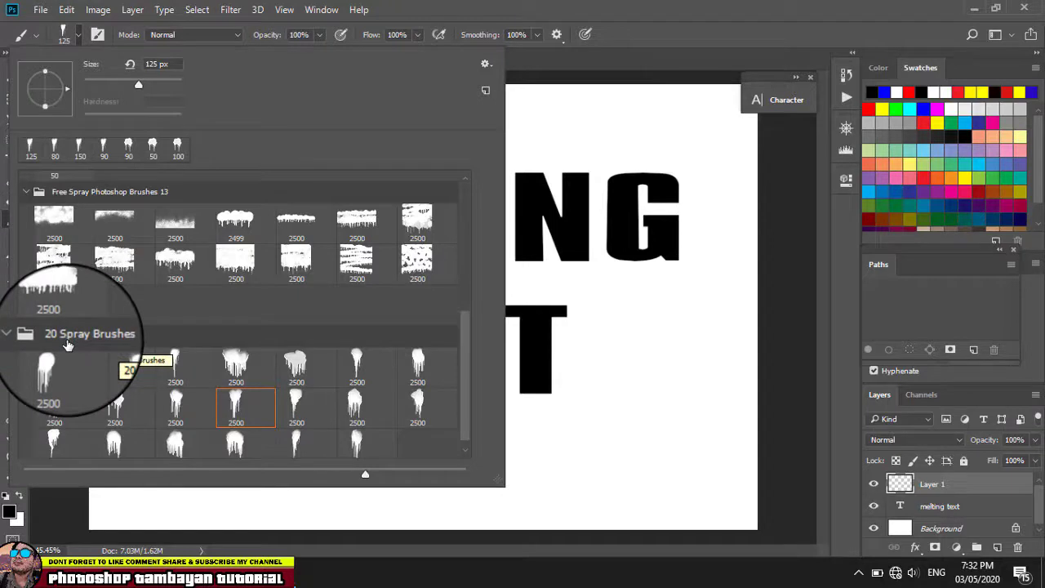
click(53, 366)
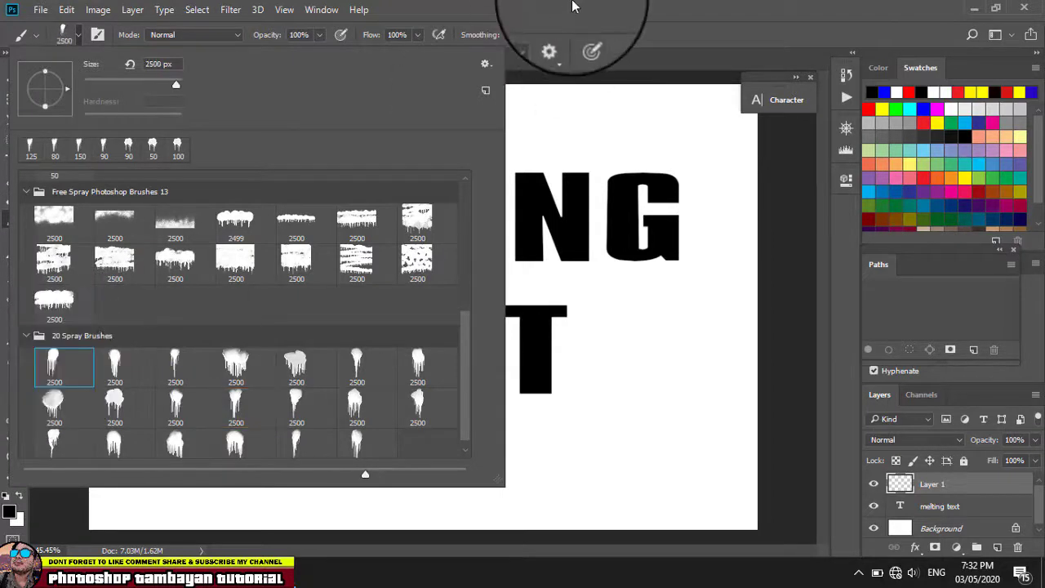
key(Return)
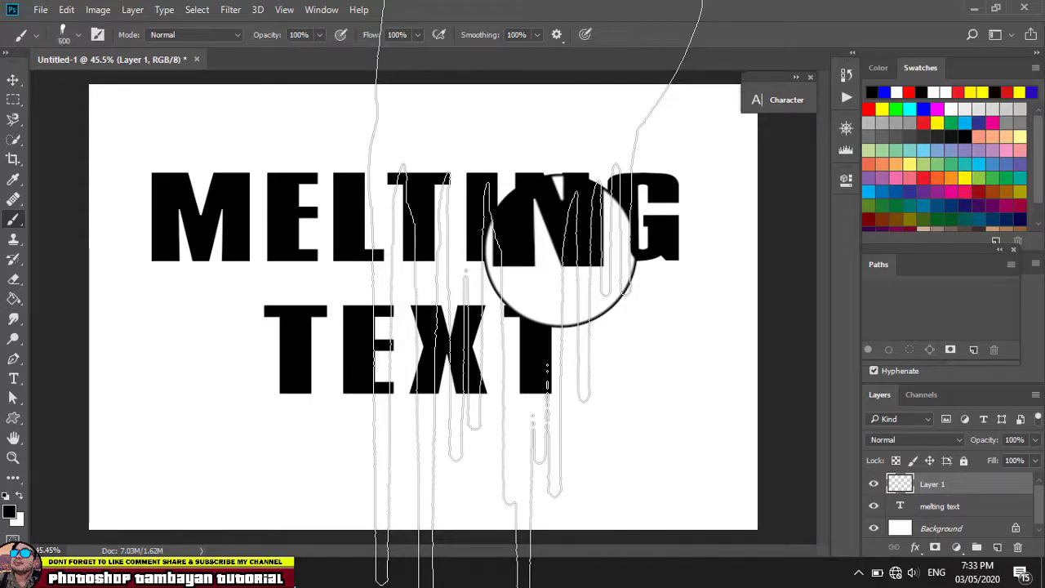
Step: Shrink the drip brush to 200 and paint black drips beneath the M and E
key(bracketleft)
key(bracketleft)
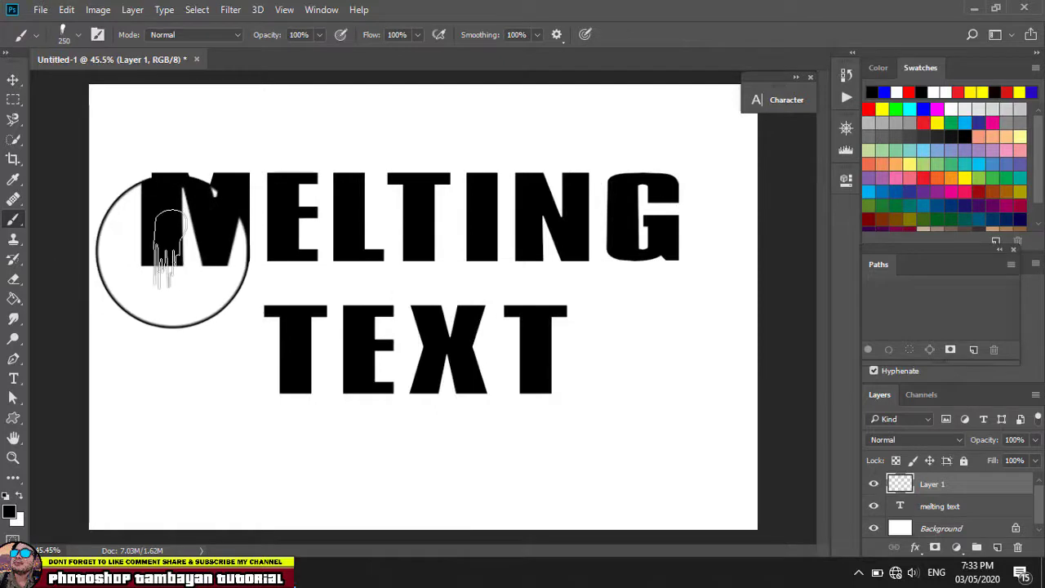
key(bracketleft)
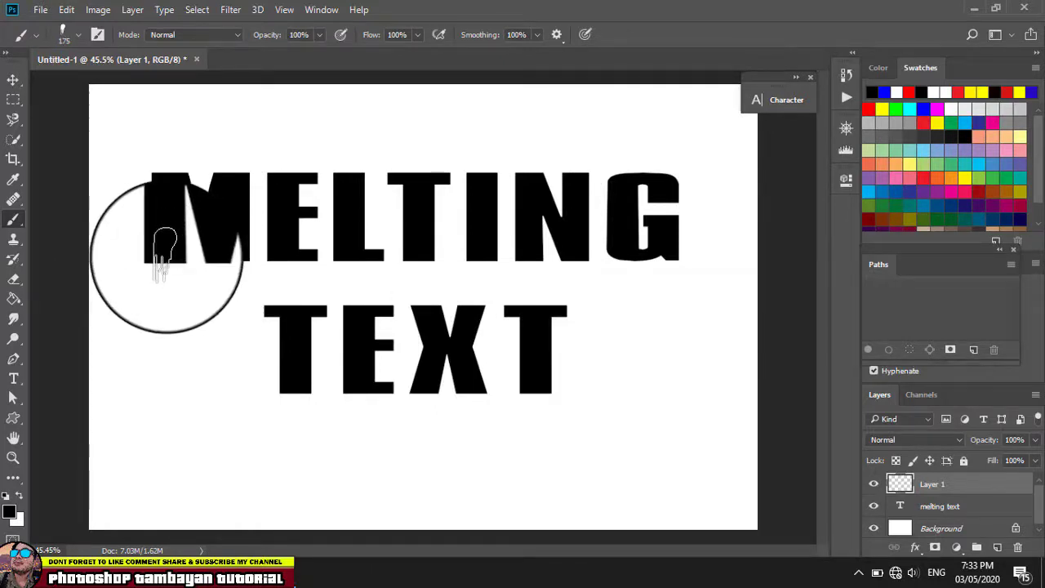
click(167, 258)
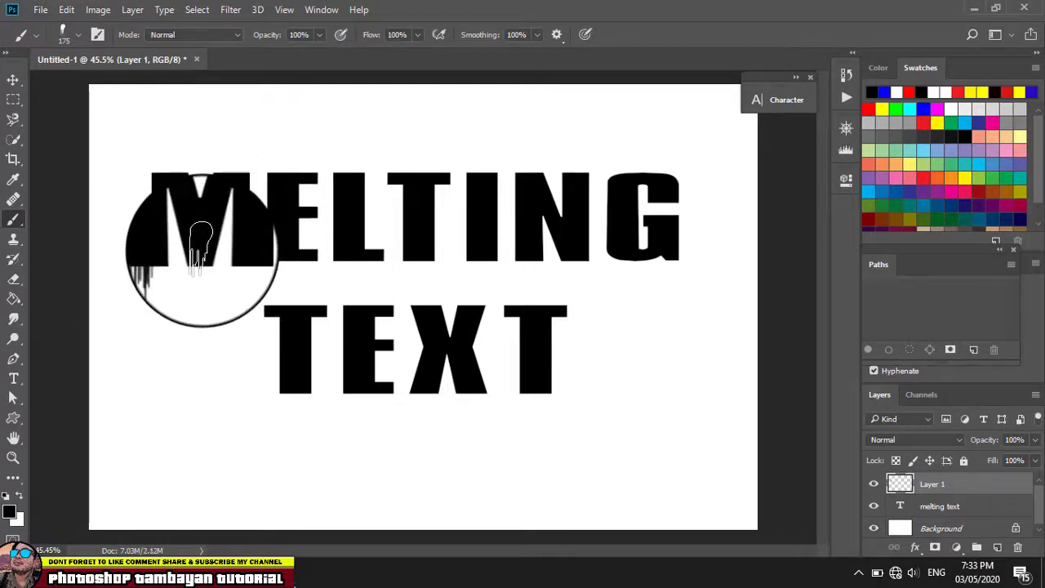
drag(205, 249, 240, 249)
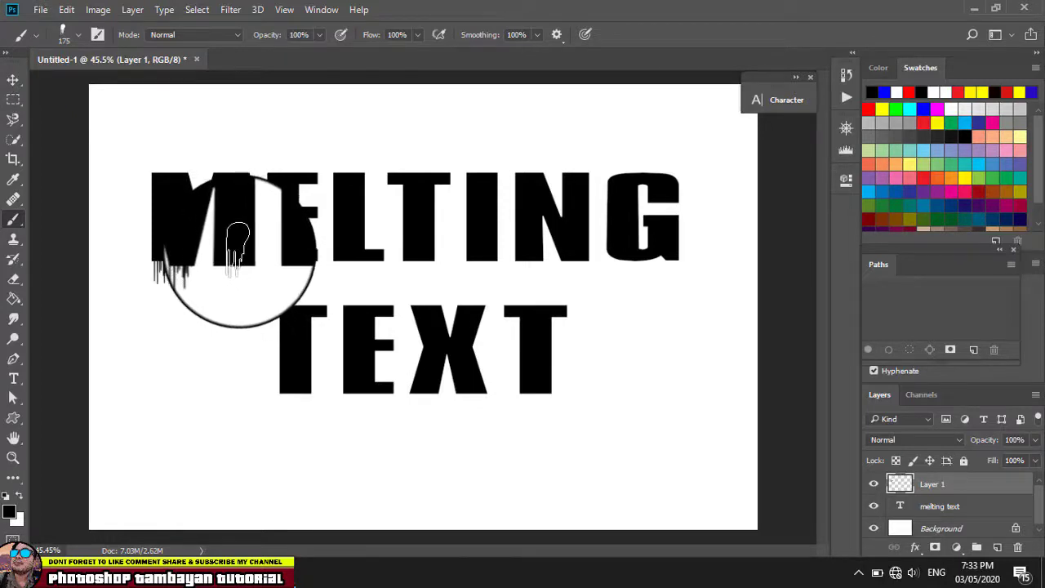
mouse_move(237, 249)
mouse_down()
mouse_move(222, 214)
mouse_move(176, 217)
mouse_move(284, 238)
mouse_up()
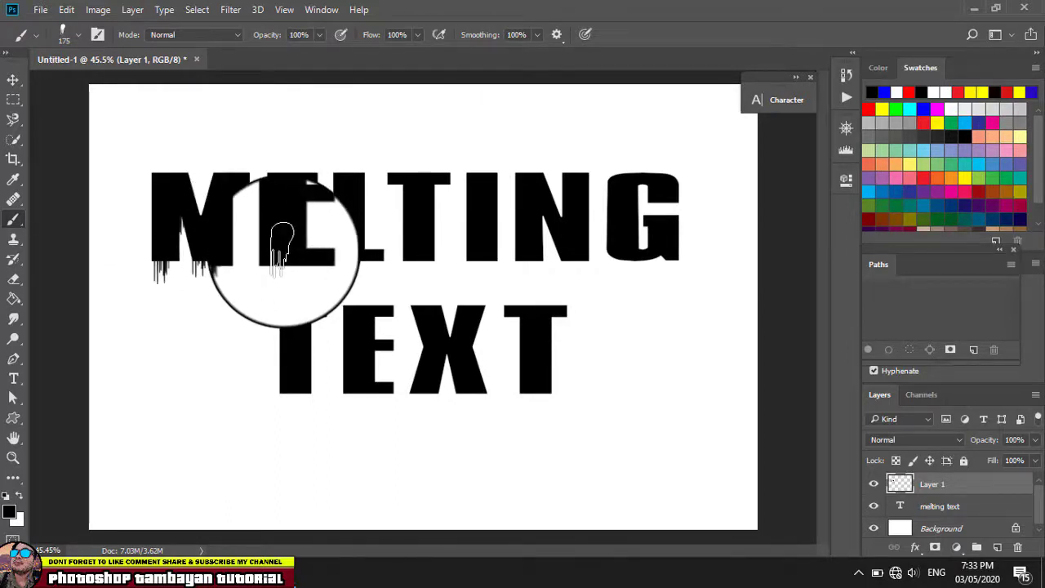
mouse_move(284, 257)
mouse_down()
mouse_move(315, 247)
mouse_move(319, 269)
mouse_move(292, 270)
mouse_up()
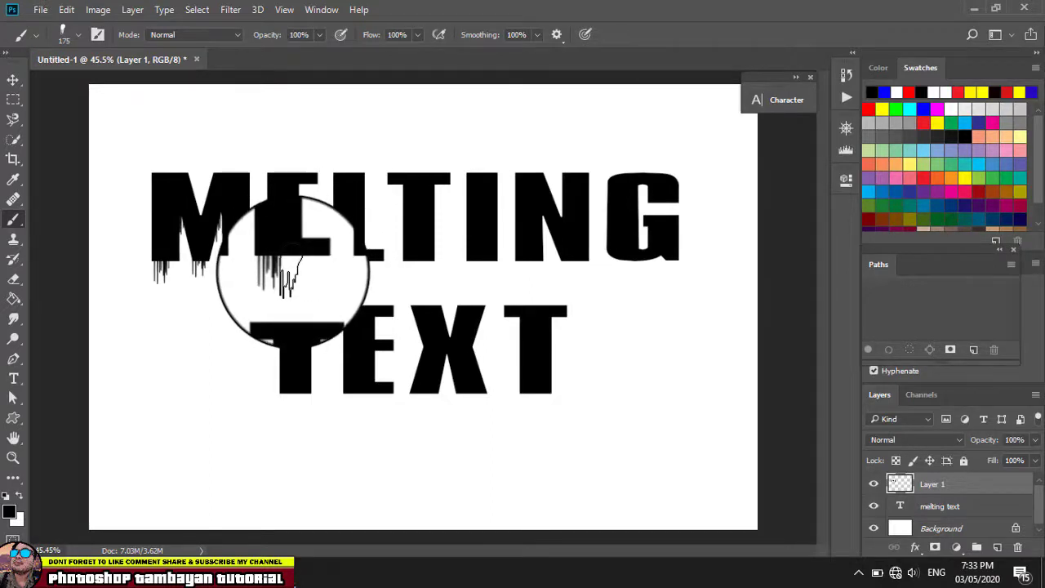
Step: Zoom in and paint smaller drips under the E's bottom arm
scroll(294, 273, up, 2)
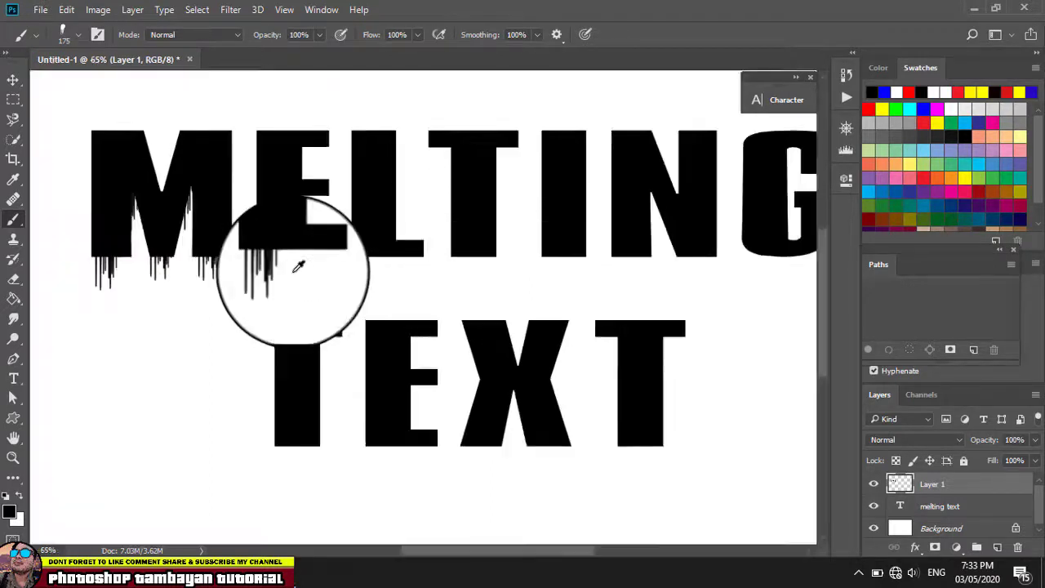
scroll(296, 271, up, 1)
scroll(296, 270, up, 1)
scroll(298, 268, up, 1)
scroll(298, 268, up, 1)
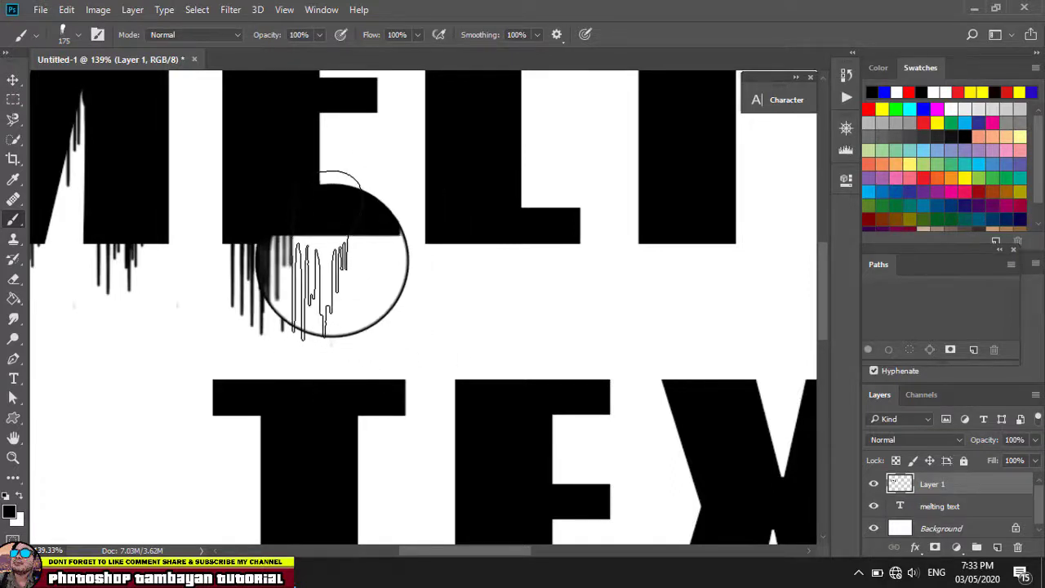
key(bracketleft)
key(bracketleft)
key(bracketleft)
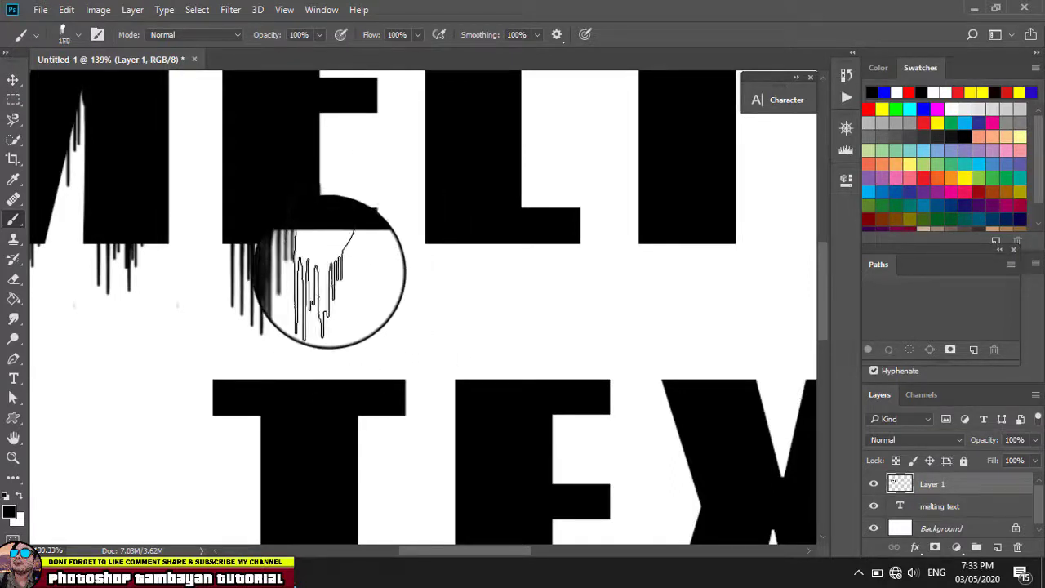
key(bracketleft)
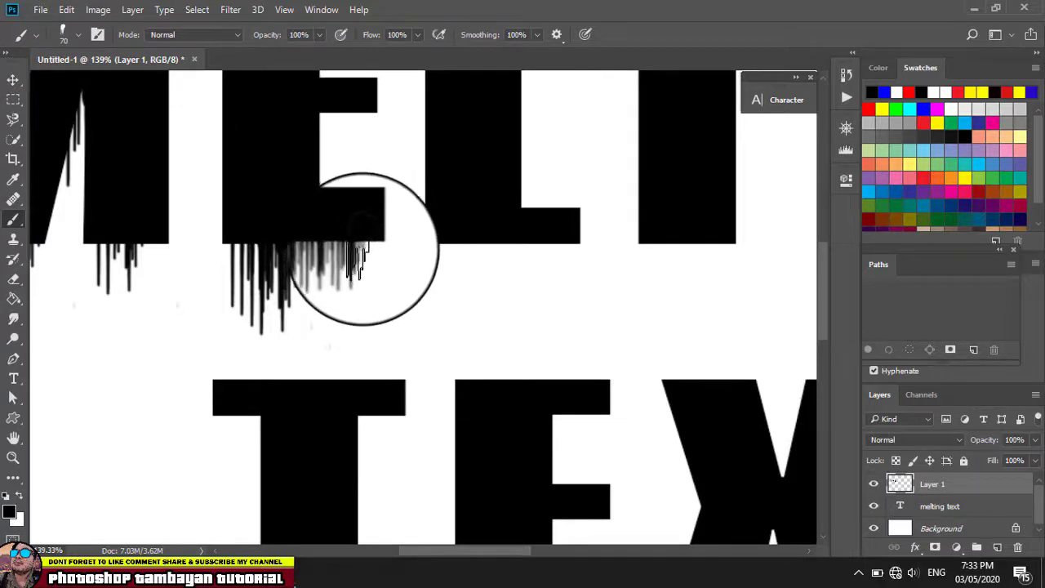
drag(362, 240, 338, 250)
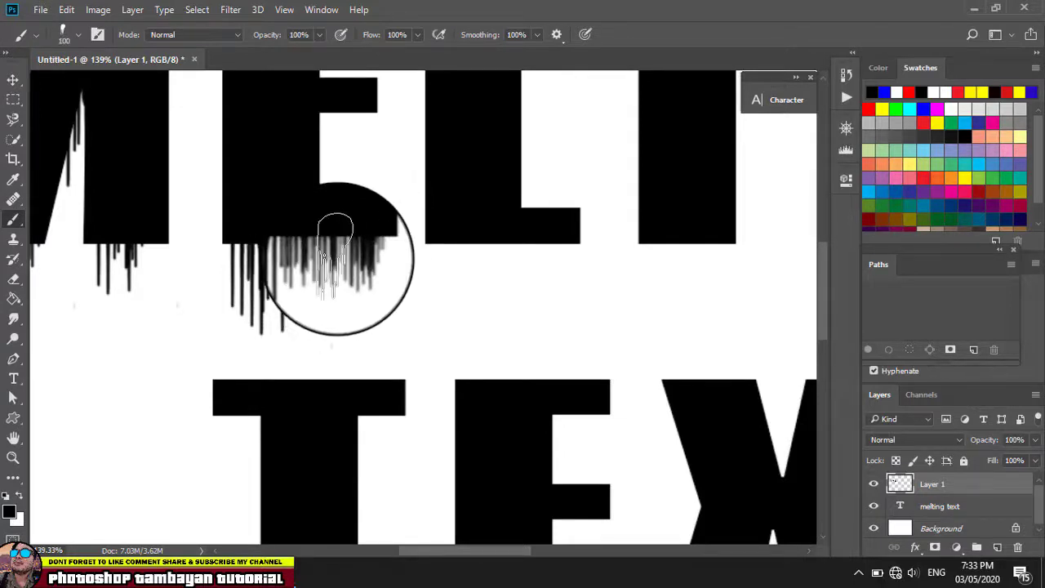
drag(349, 256, 291, 285)
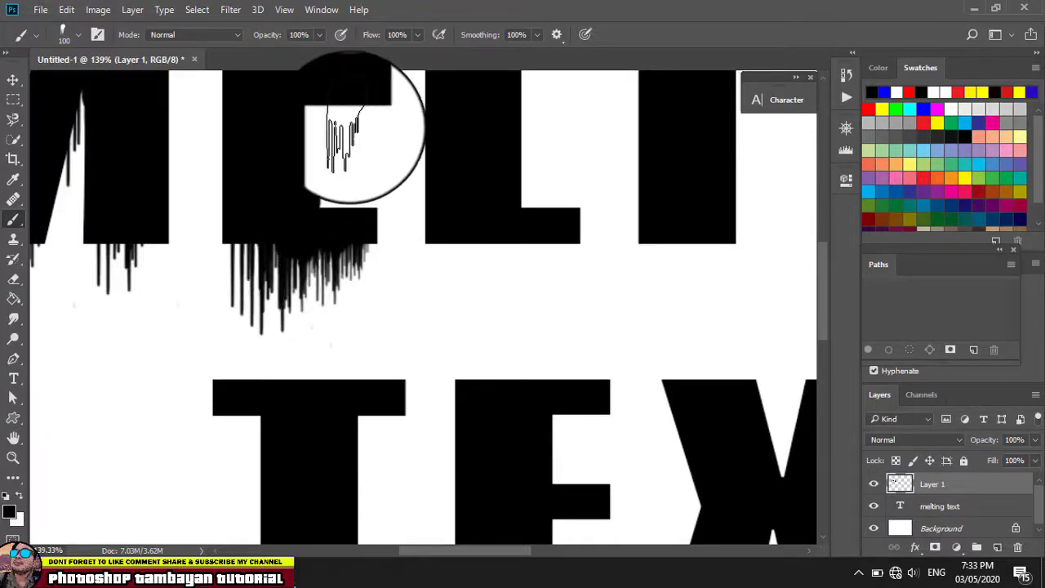
Step: Paint drips along the whole base of the L, resizing the brush as needed
scroll(364, 151, up, 1)
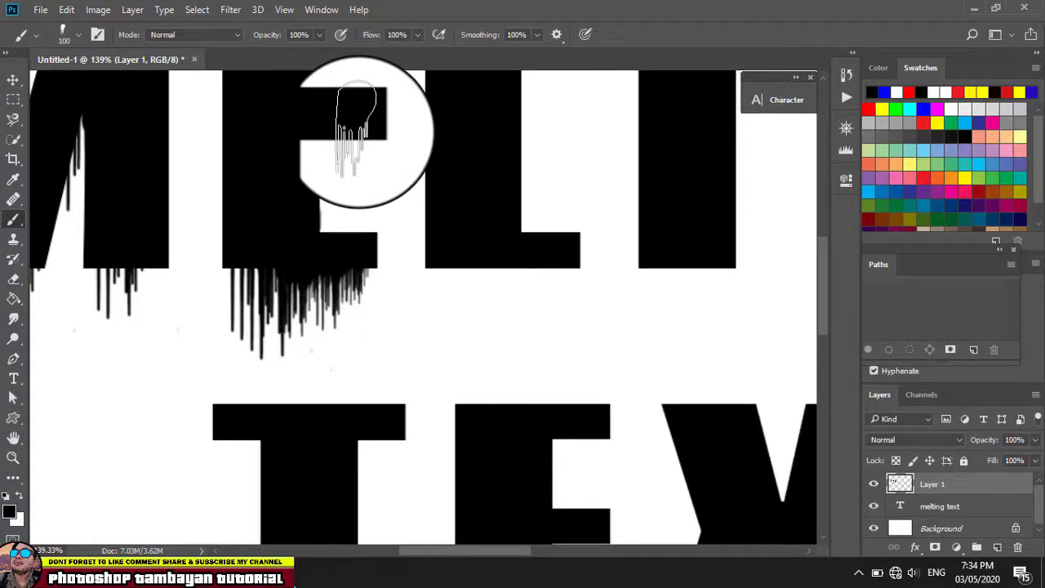
key(bracketleft)
key(bracketleft)
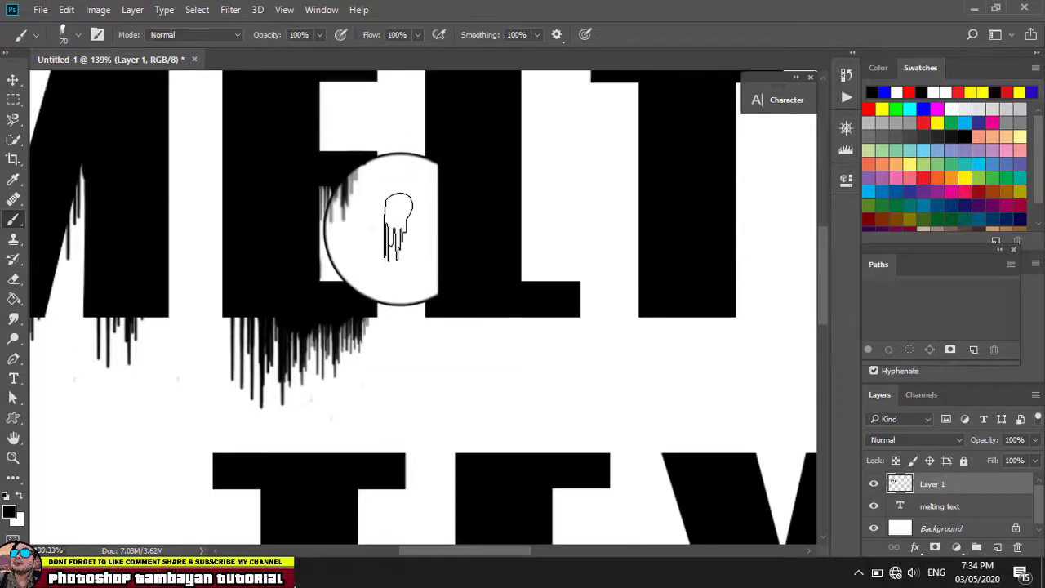
scroll(391, 212, up, 3)
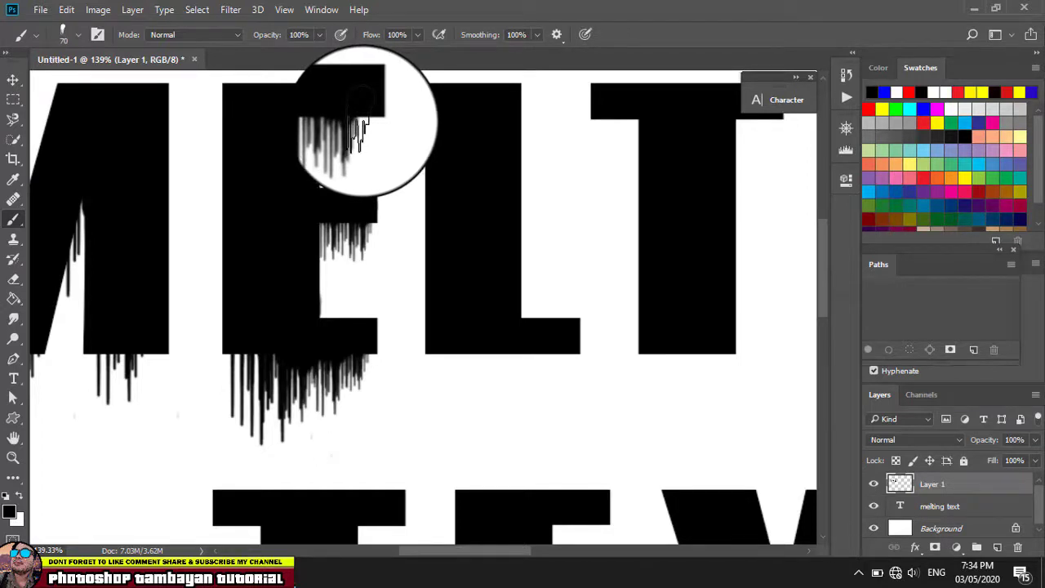
scroll(432, 176, down, 2)
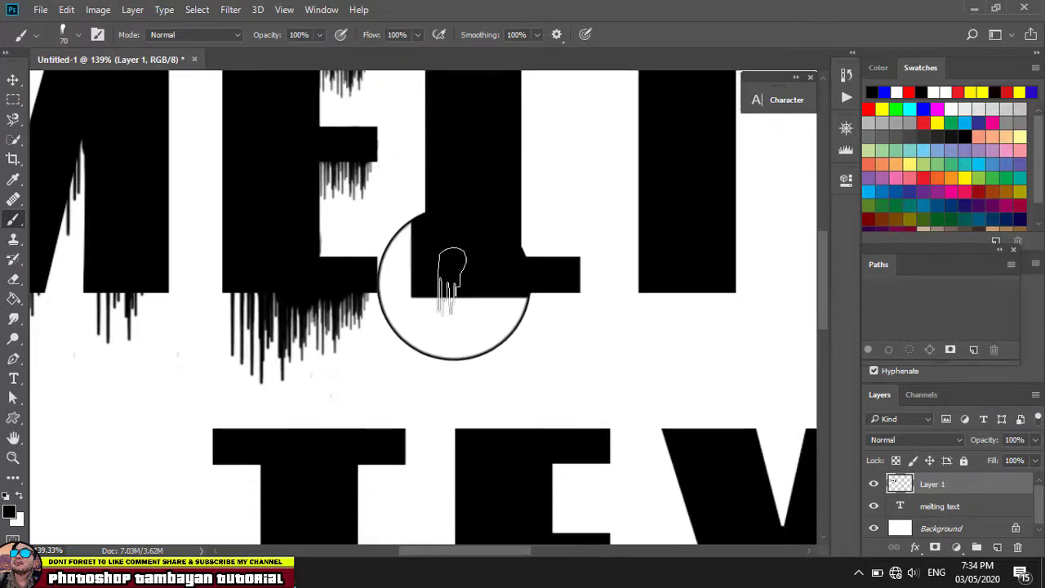
key(bracketright)
key(bracketright)
key(bracketright)
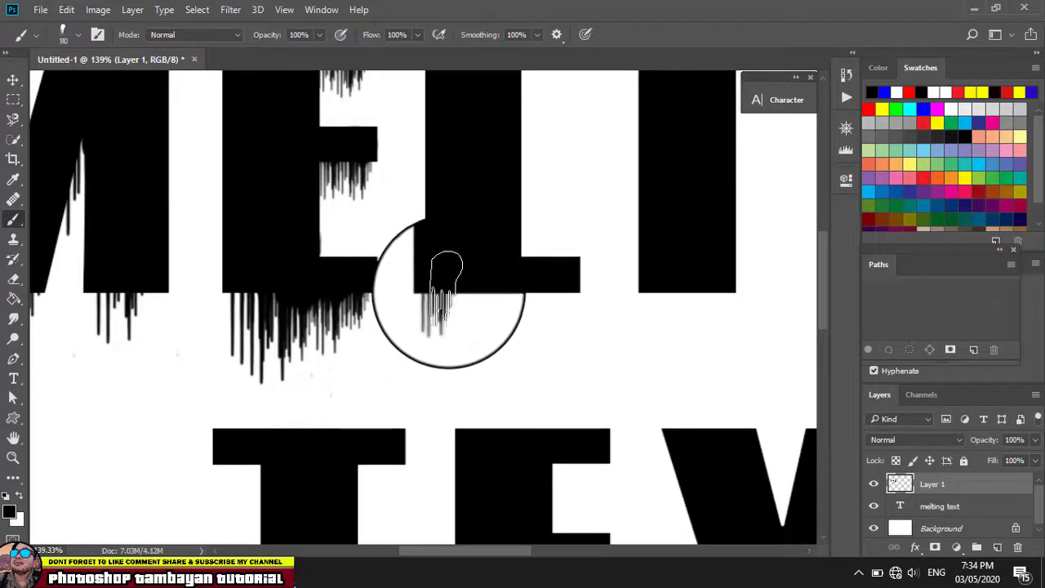
drag(444, 281, 480, 320)
drag(476, 282, 457, 277)
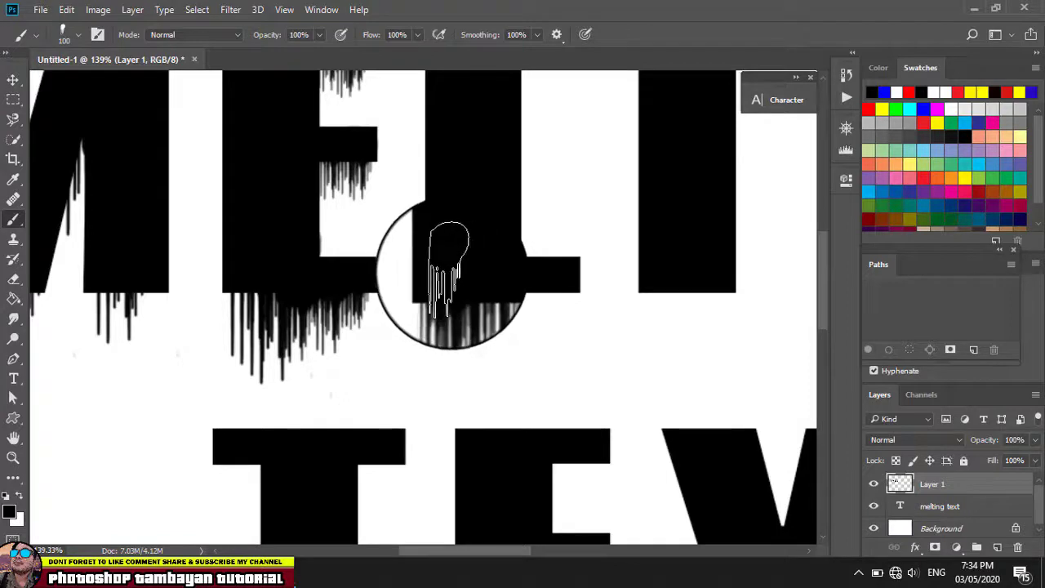
key(bracketleft)
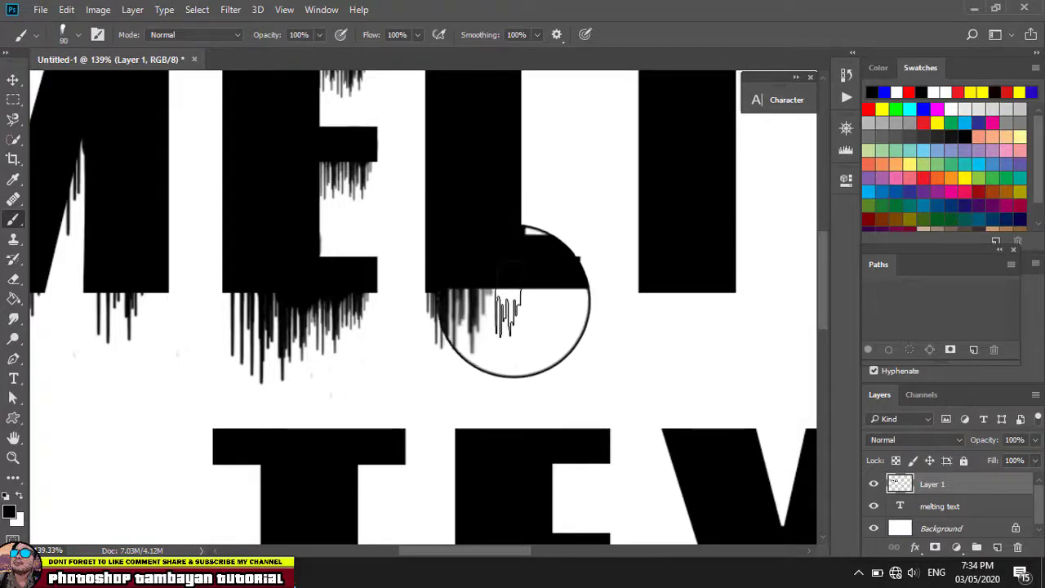
drag(505, 313, 516, 314)
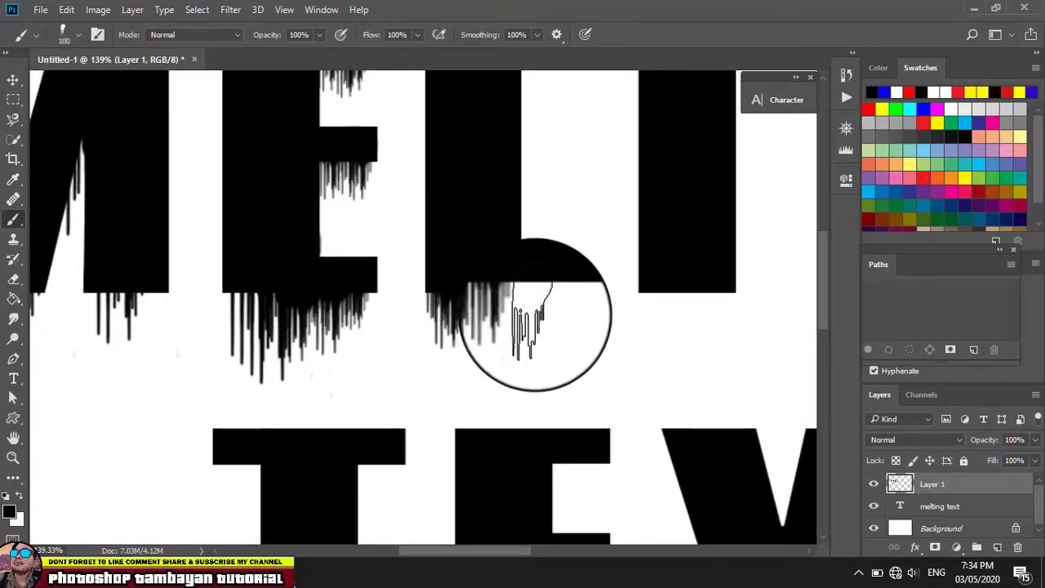
click(536, 325)
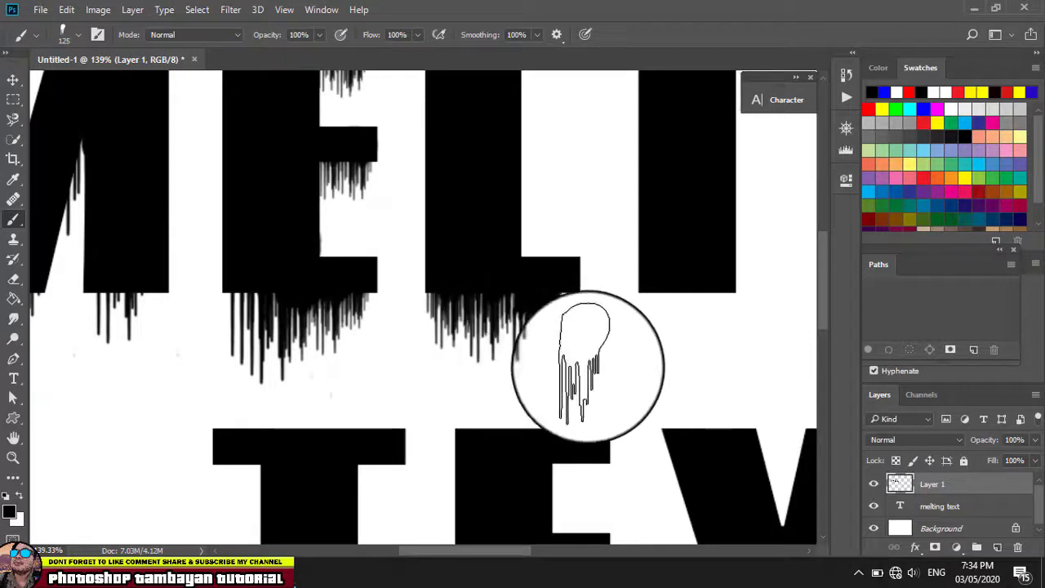
key(bracketleft)
key(bracketleft)
key(bracketleft)
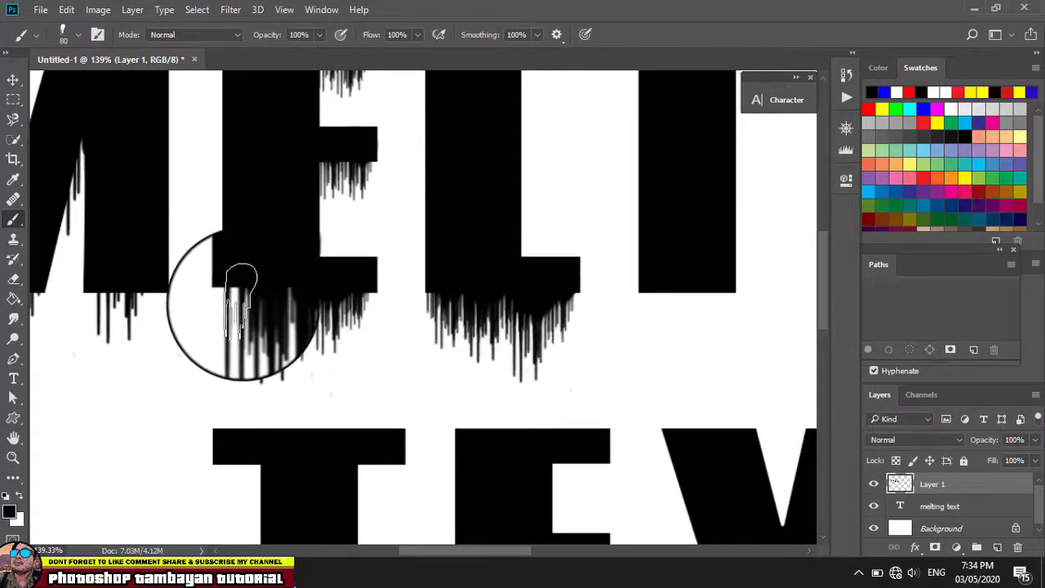
Step: Paint drips under the T crossbar's left end and along the T's base
scroll(555, 343, up, 2)
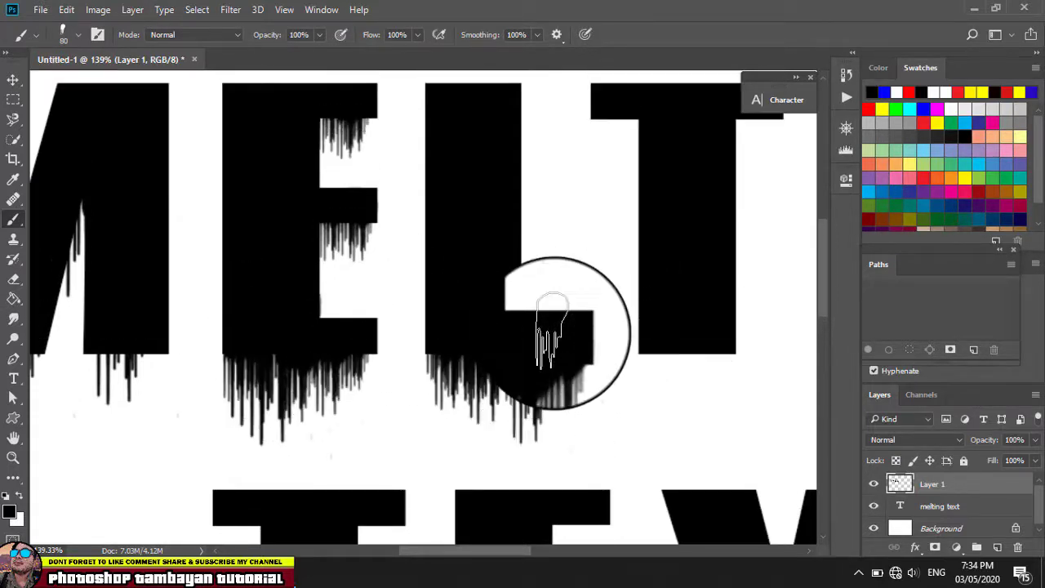
scroll(554, 310, up, 2)
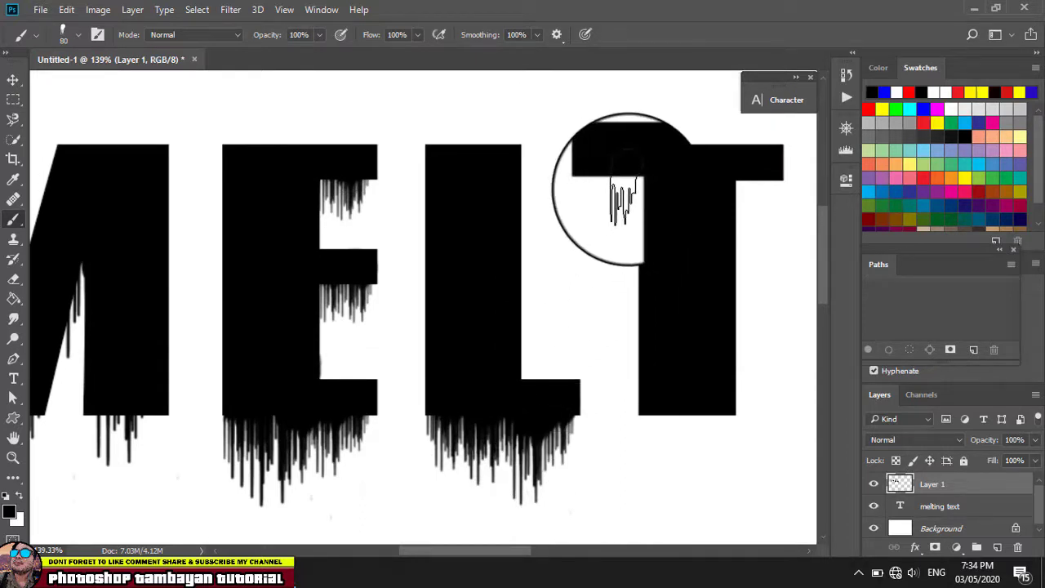
drag(641, 200, 601, 205)
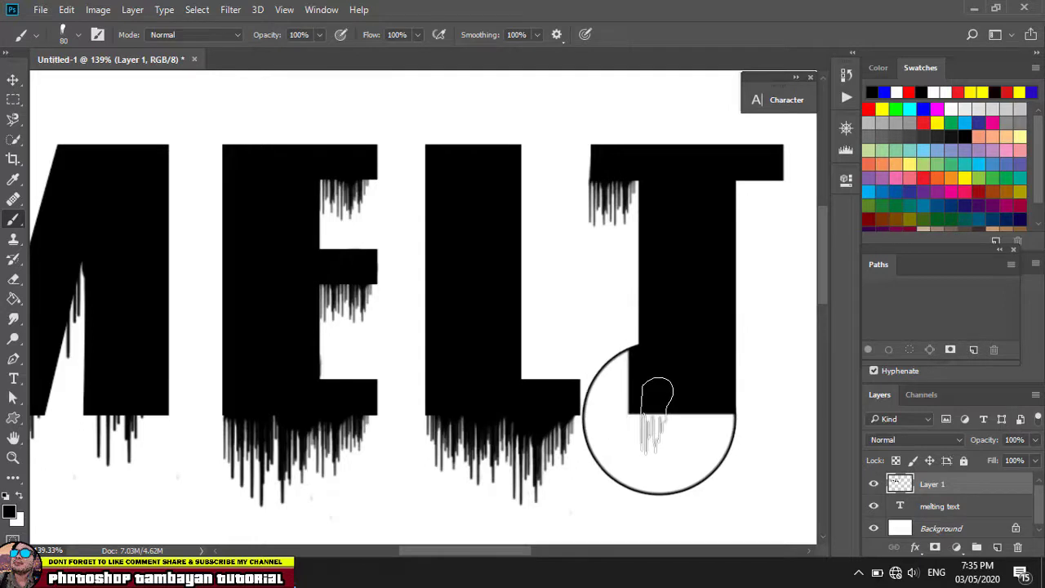
drag(657, 413, 675, 433)
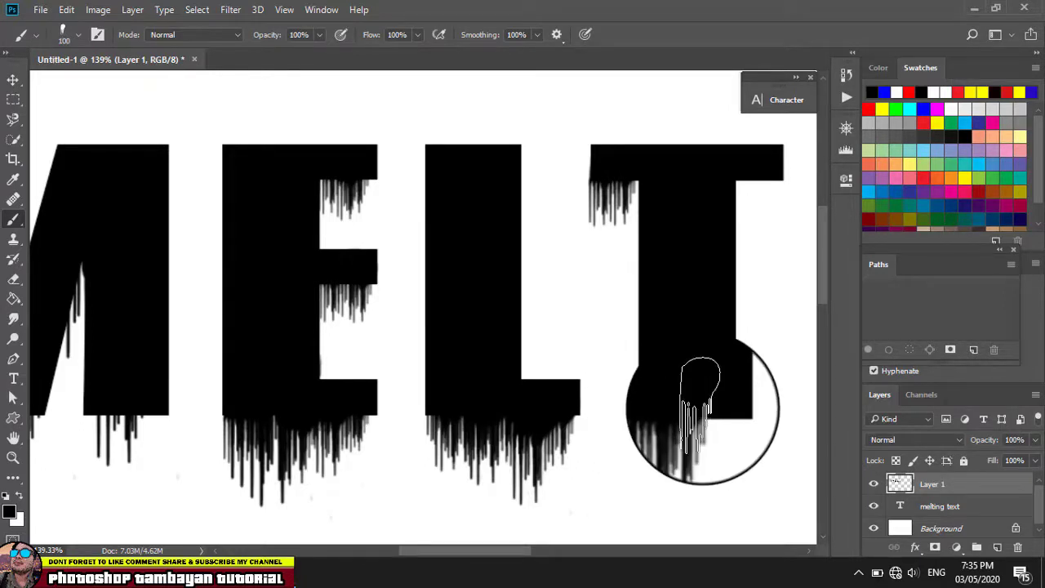
drag(700, 408, 716, 454)
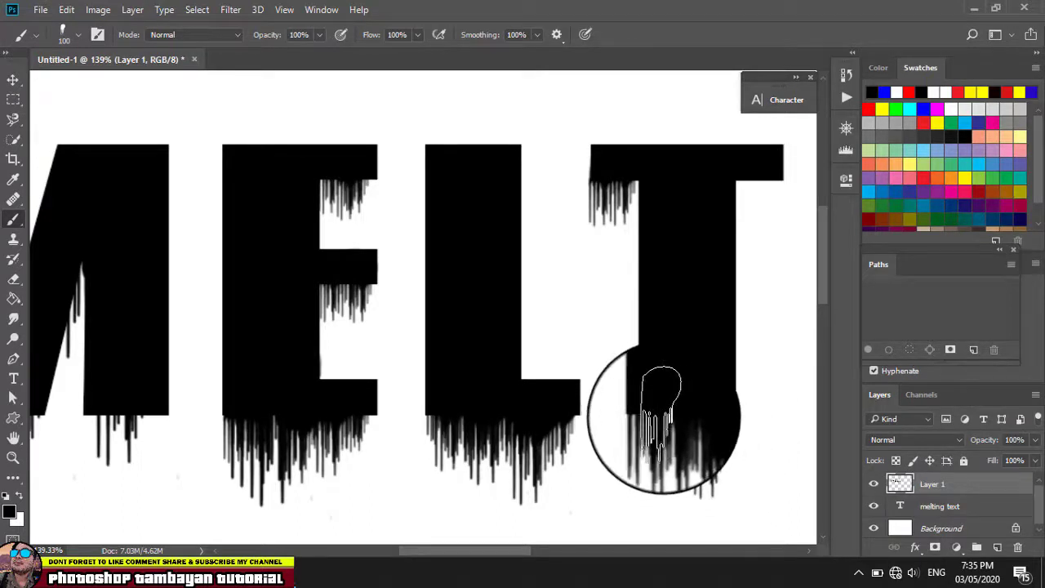
Step: Stamp extra drips under both ends of the T's crossbar, lengthening the right side
scroll(764, 375, up, 3)
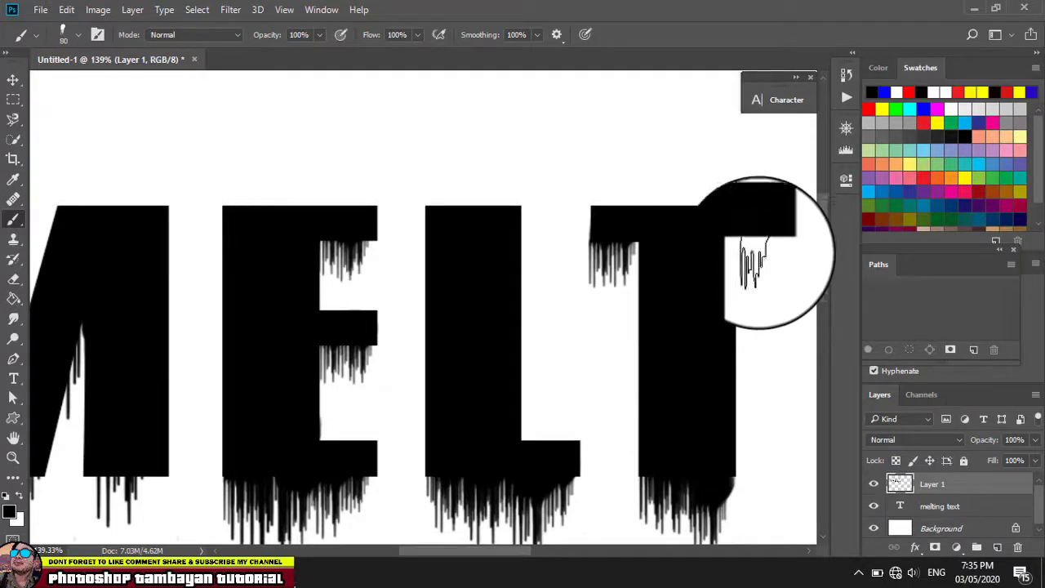
click(759, 247)
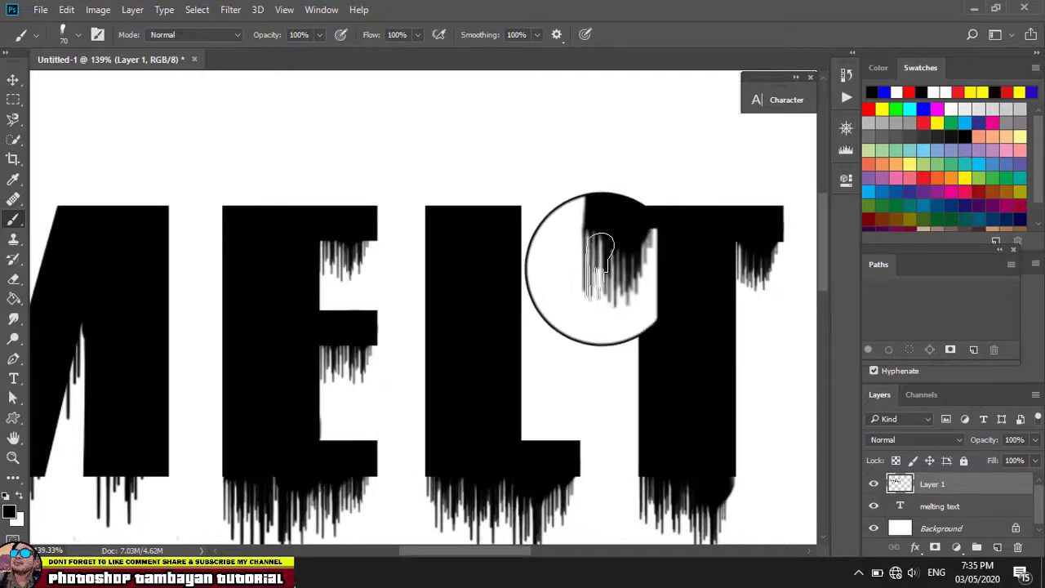
click(609, 260)
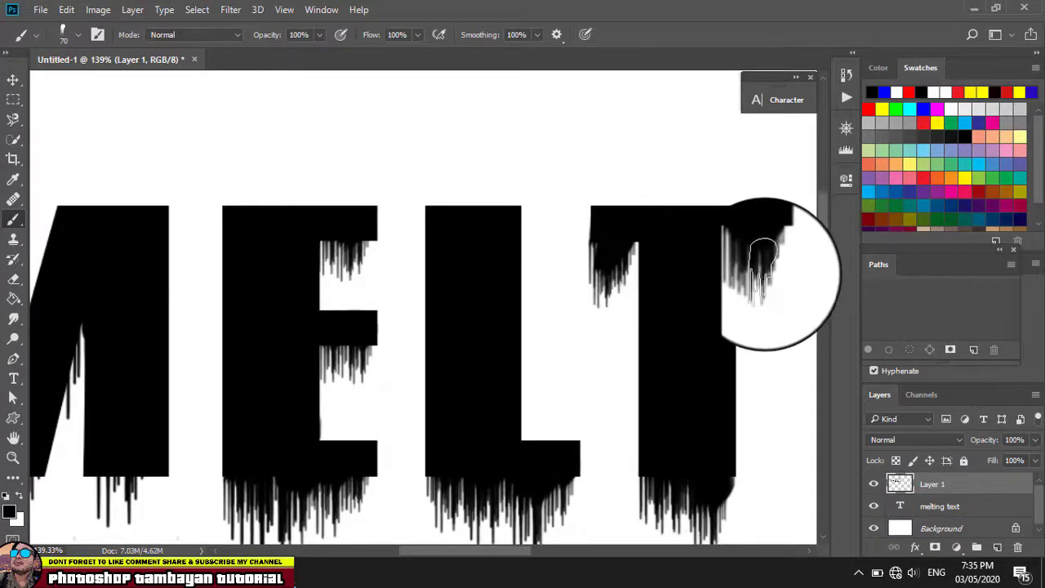
click(759, 268)
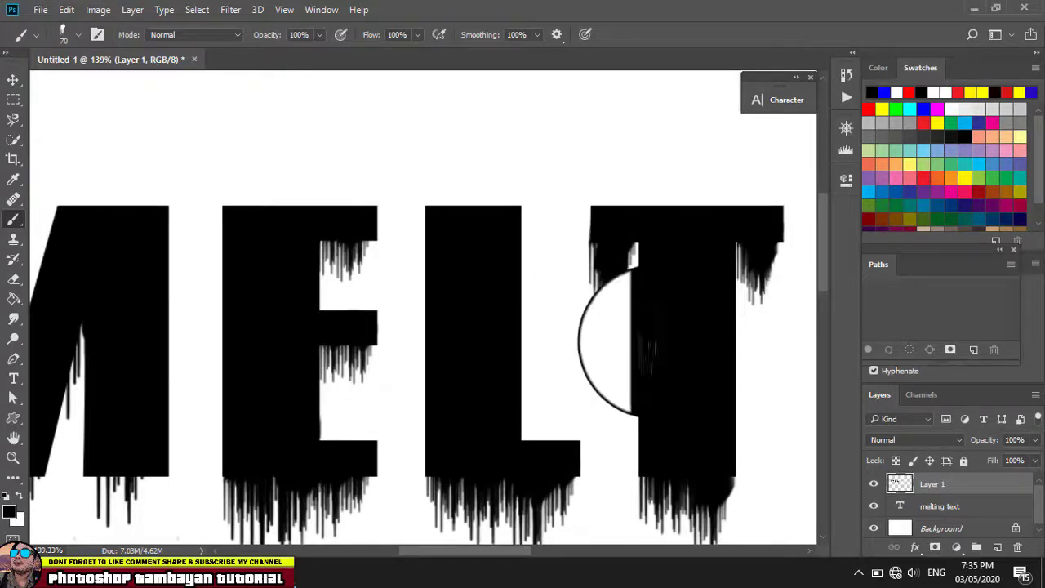
scroll(659, 343, down, 2)
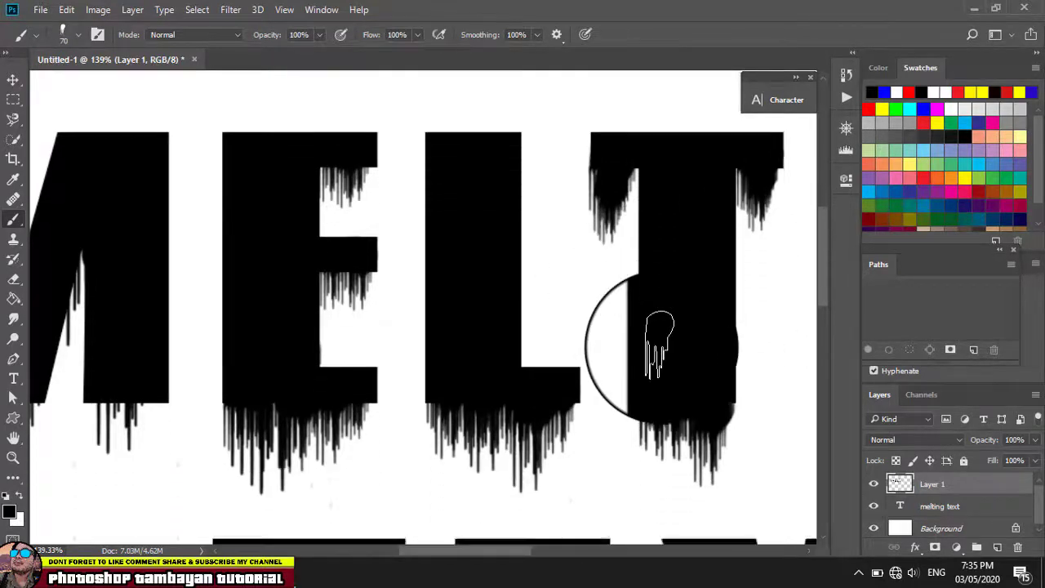
scroll(645, 343, down, 1)
scroll(635, 343, down, 1)
scroll(653, 343, down, 1)
scroll(678, 343, up, 1)
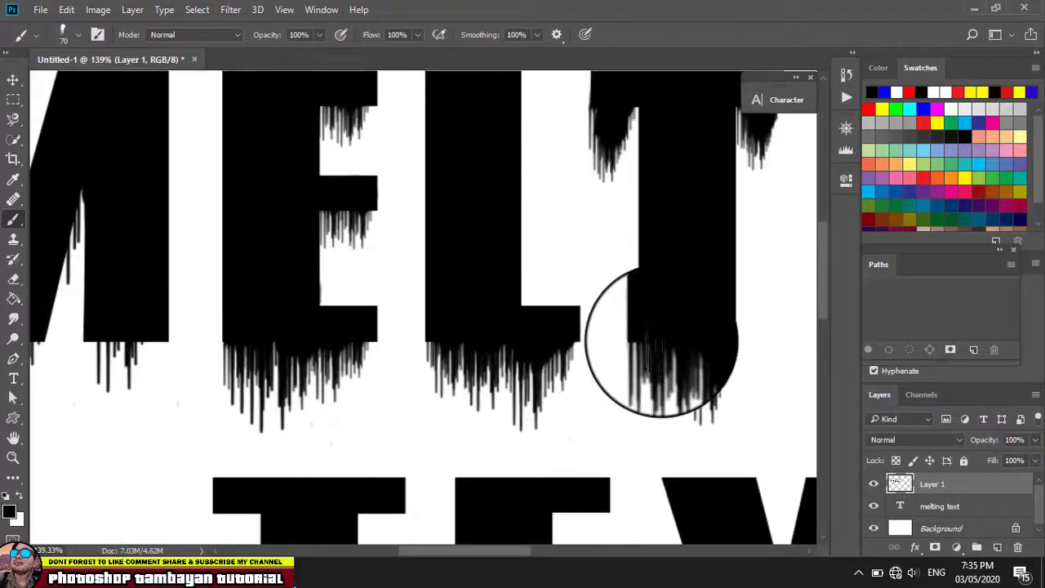
scroll(703, 335, up, 2)
drag(724, 327, 371, 303)
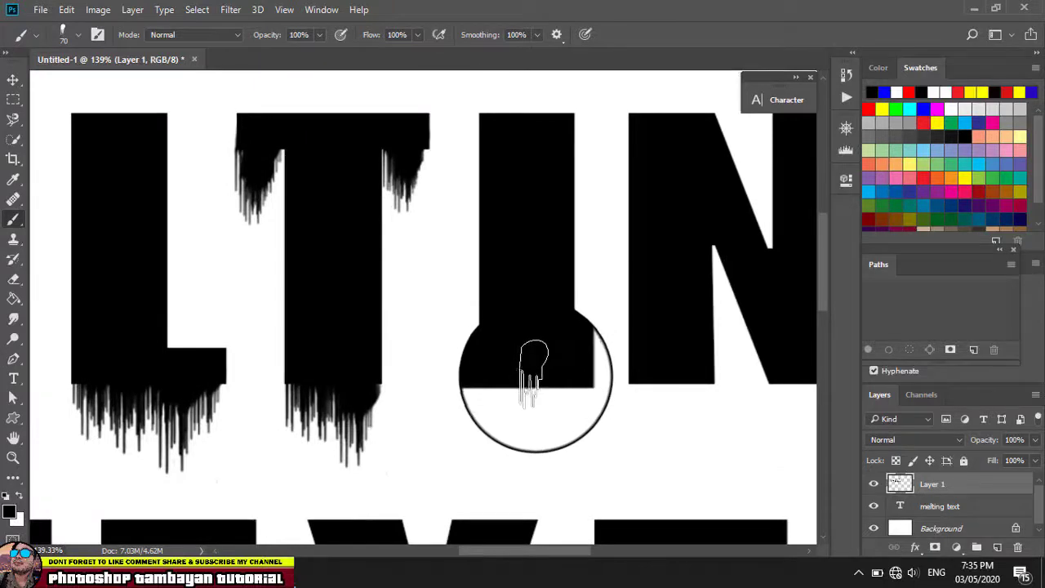
Step: Stamp drips under the I's stem, enlarging the brush slightly for the second stamp
click(535, 376)
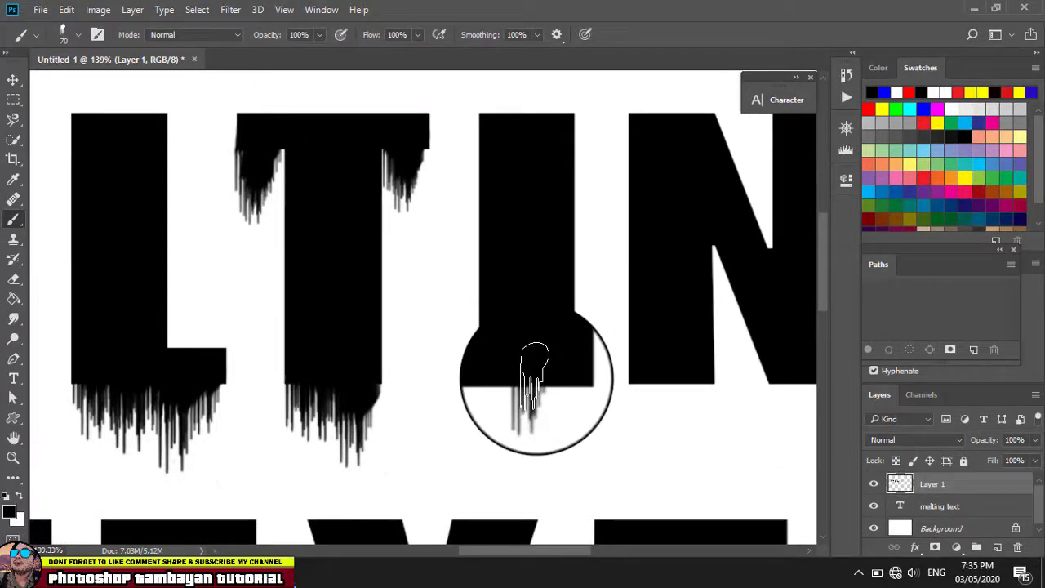
key(bracketright)
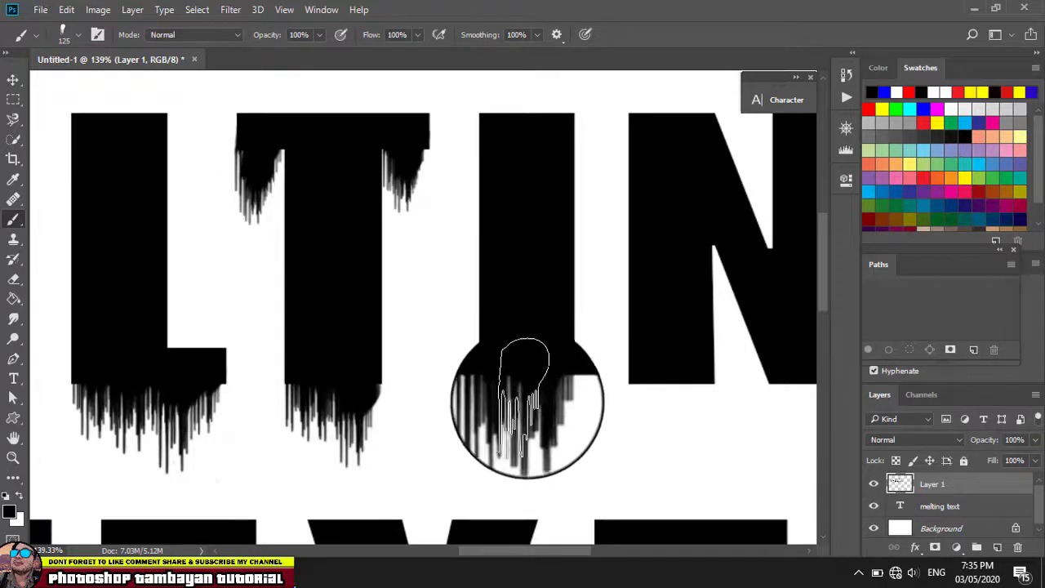
click(524, 392)
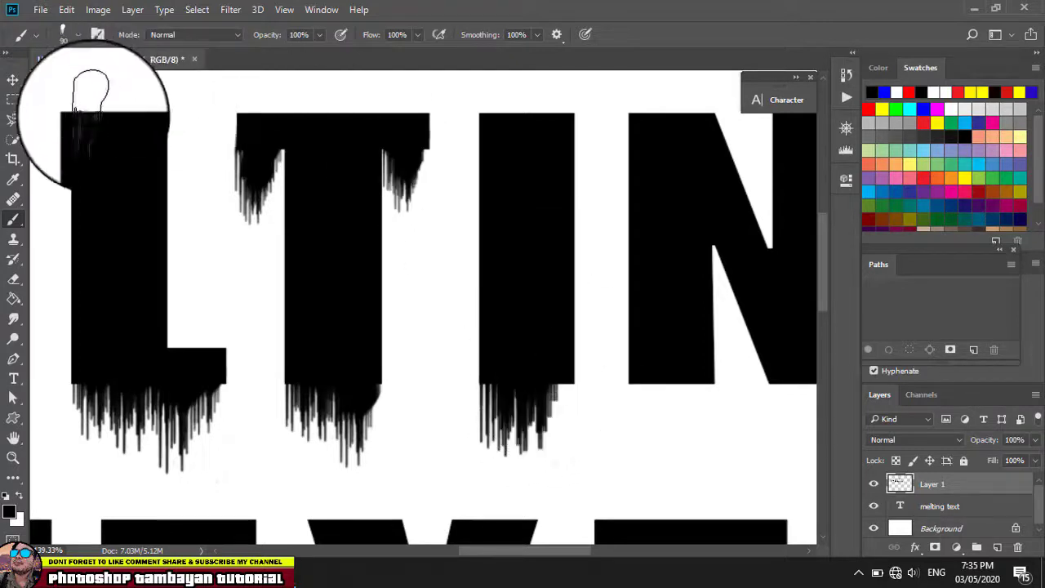
click(36, 39)
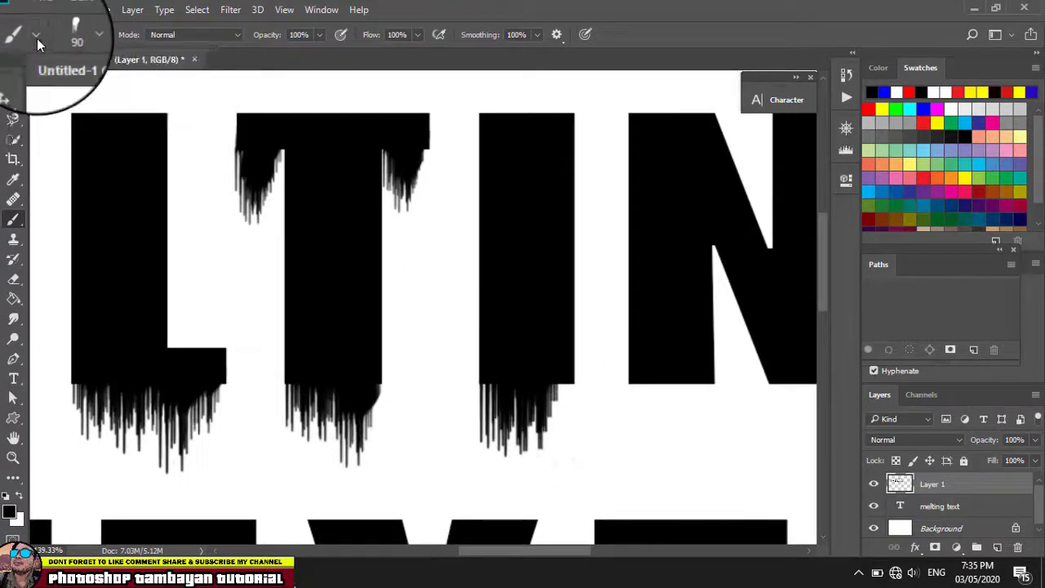
Step: Switch to a different spray drip brush from 20 Spray Brushes and shrink it three sizes
click(79, 37)
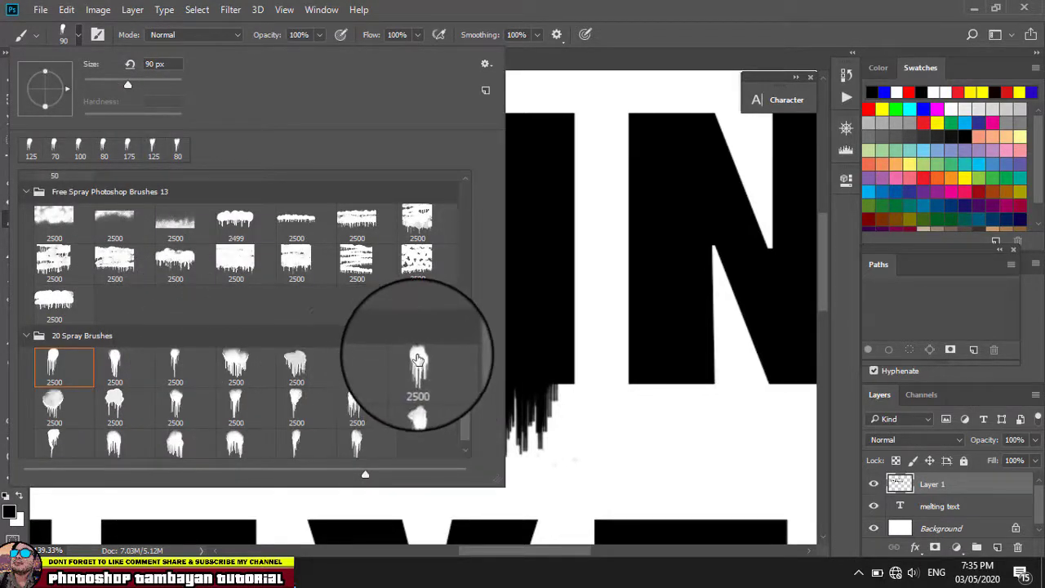
click(412, 362)
scroll(414, 392, down, 1)
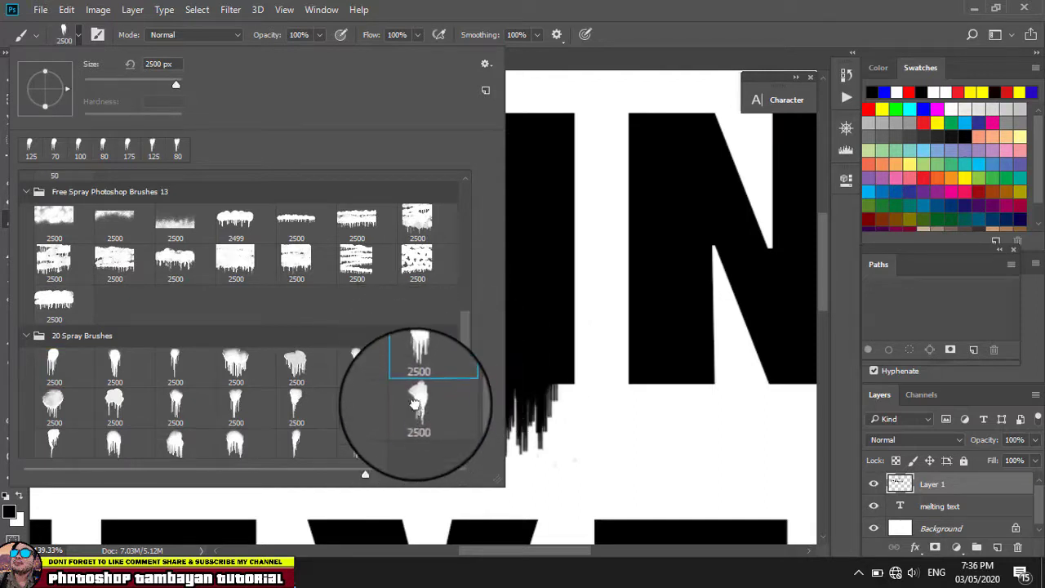
click(415, 402)
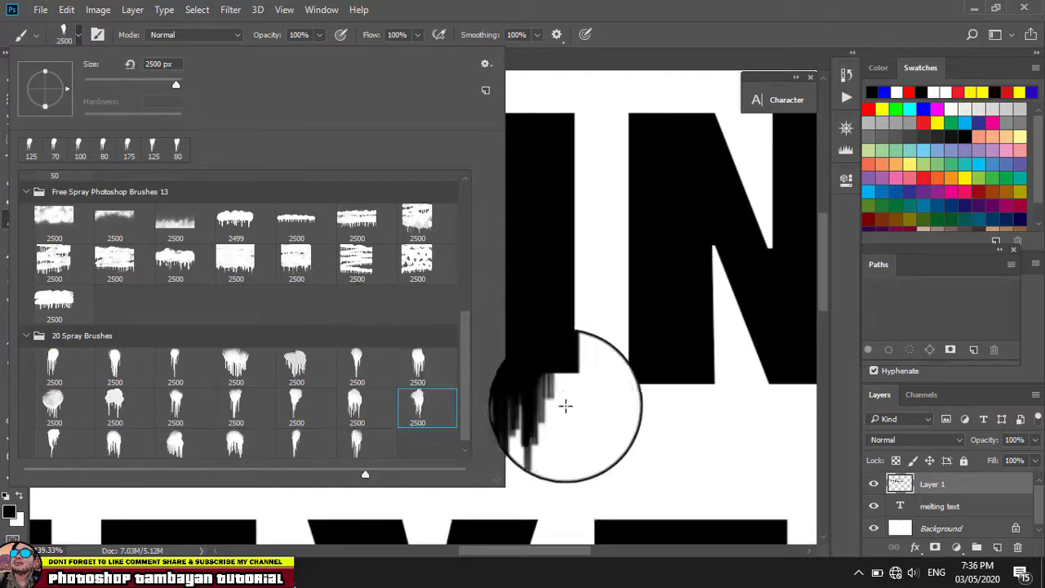
click(661, 7)
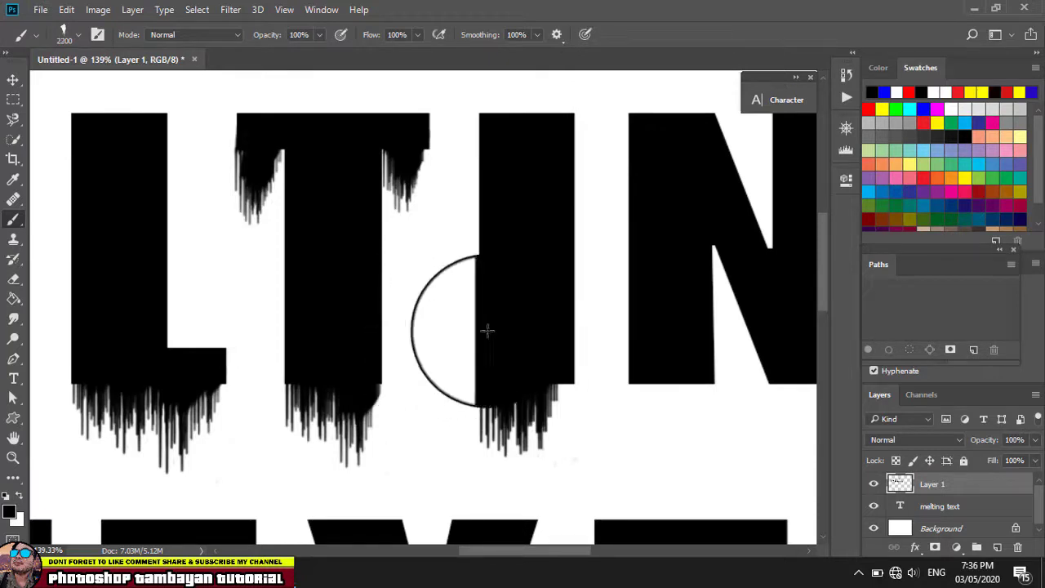
key(bracketleft)
key(bracketleft)
key(bracketleft)
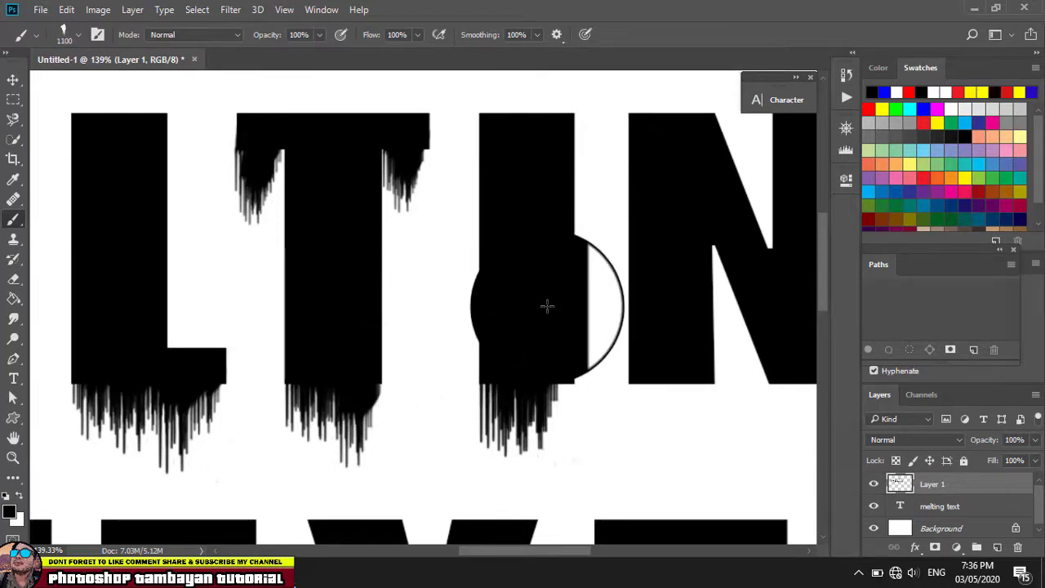
key(bracketleft)
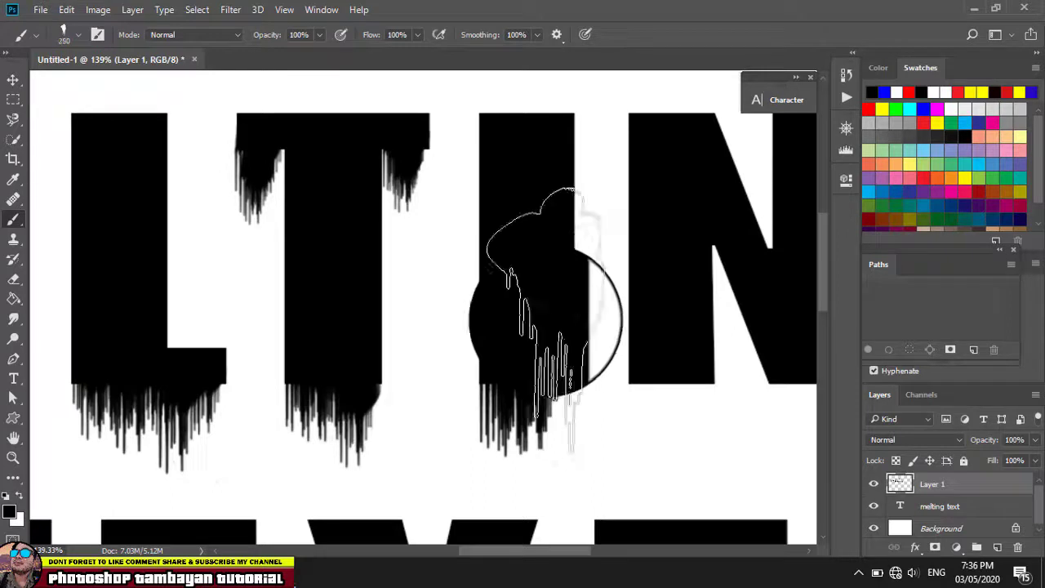
key(bracketleft)
key(bracketleft)
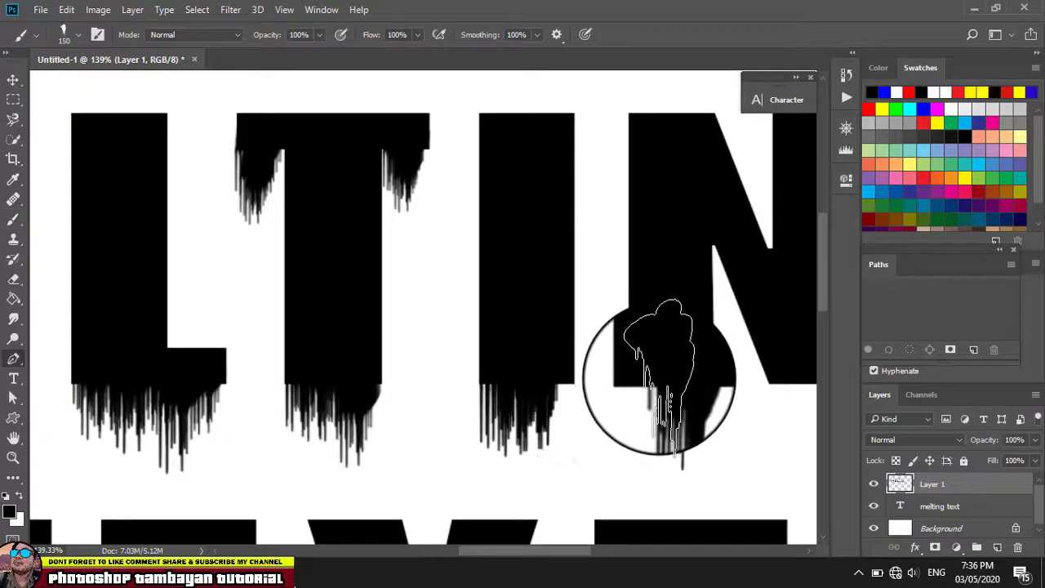
key(p)
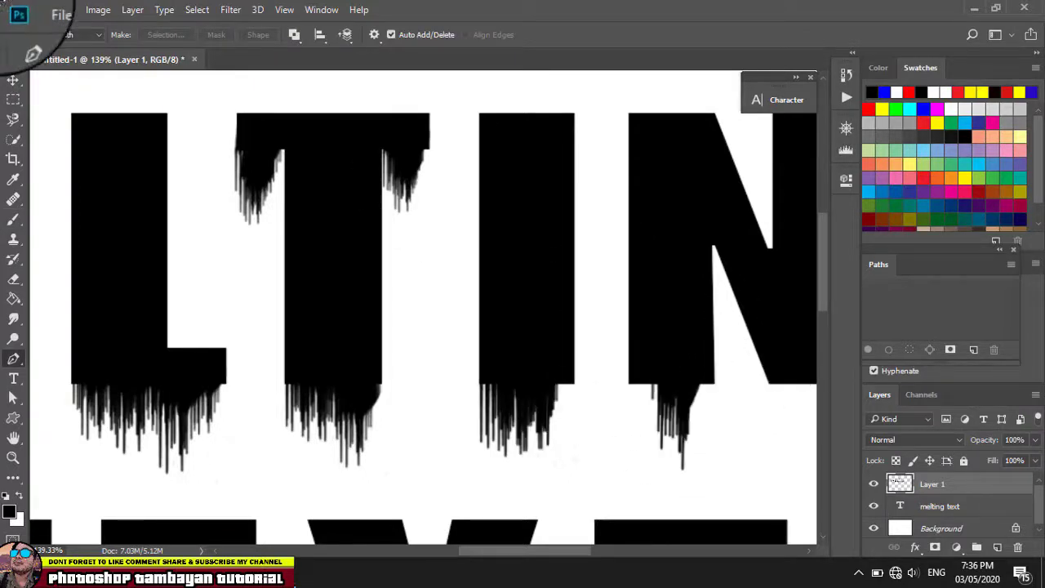
click(11, 220)
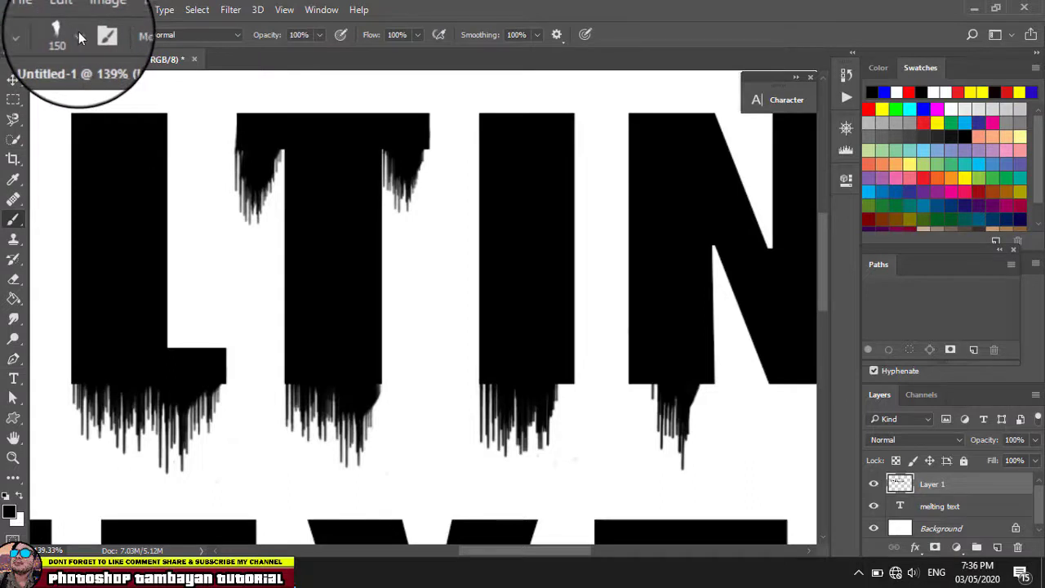
Step: Load another spray drip brush, shrink it and paint fuller drips under the I and N
click(78, 35)
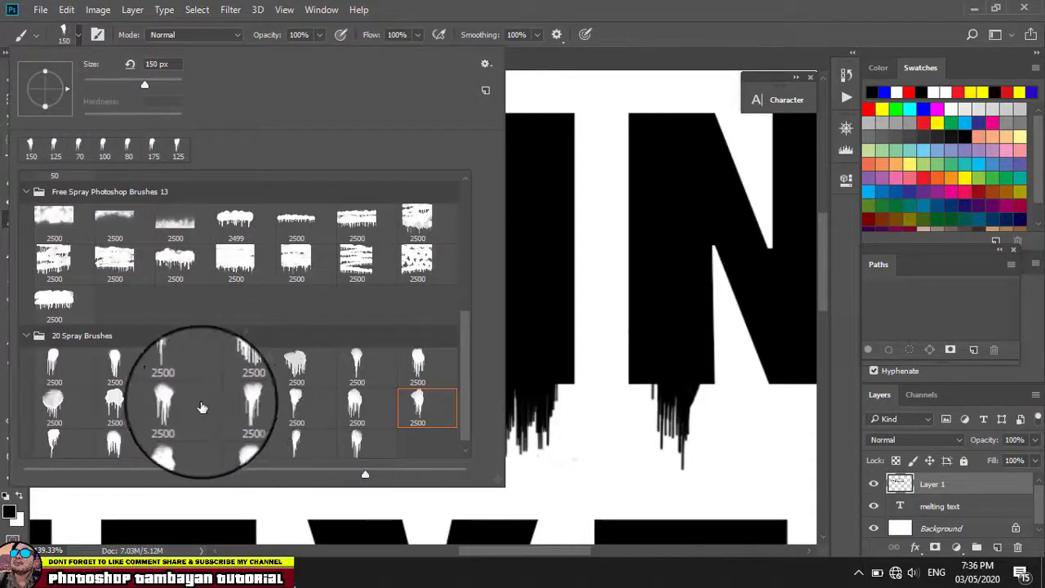
click(175, 357)
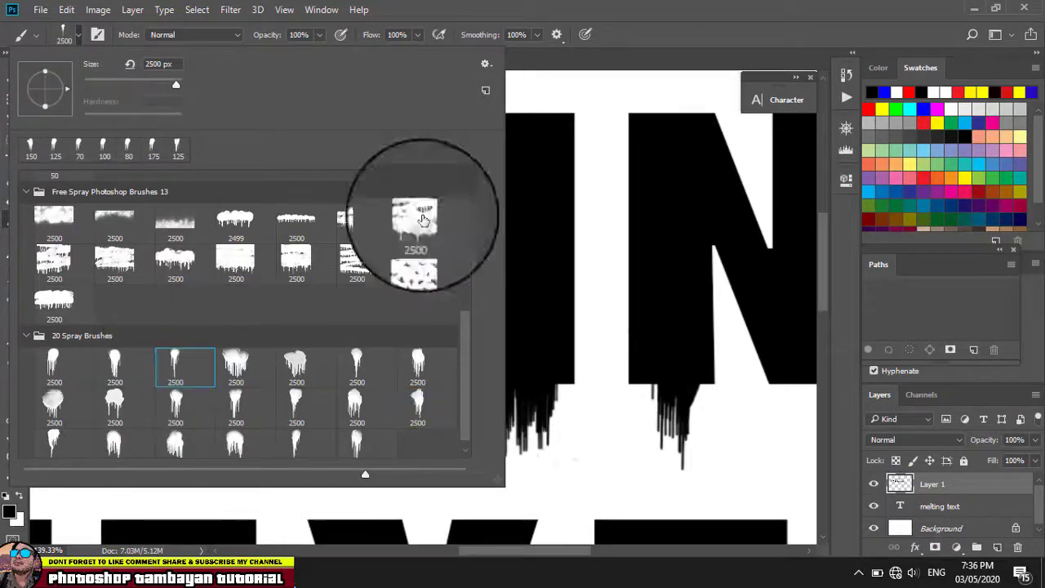
key(Return)
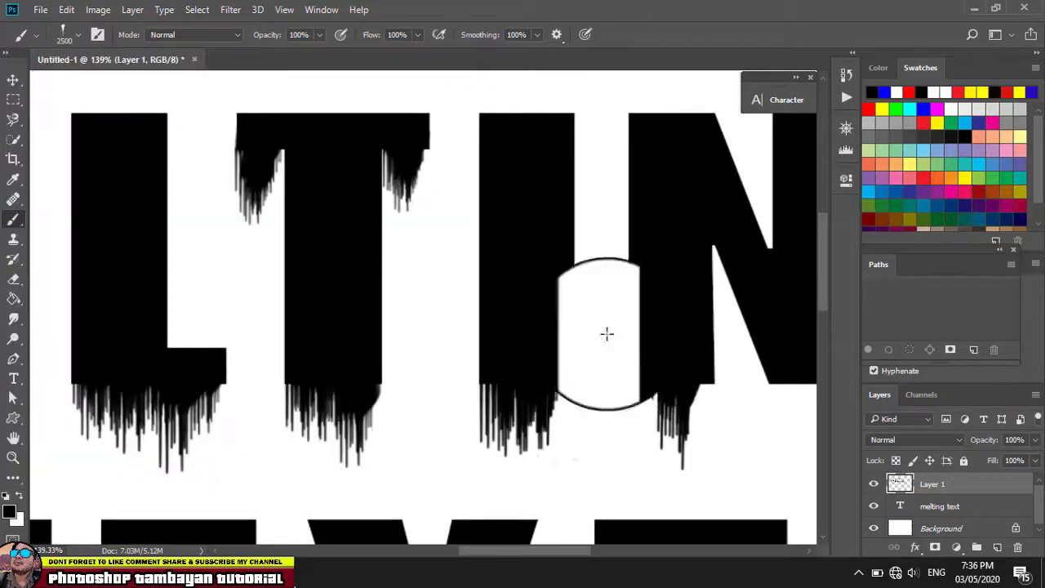
key(bracketleft)
drag(523, 441, 653, 466)
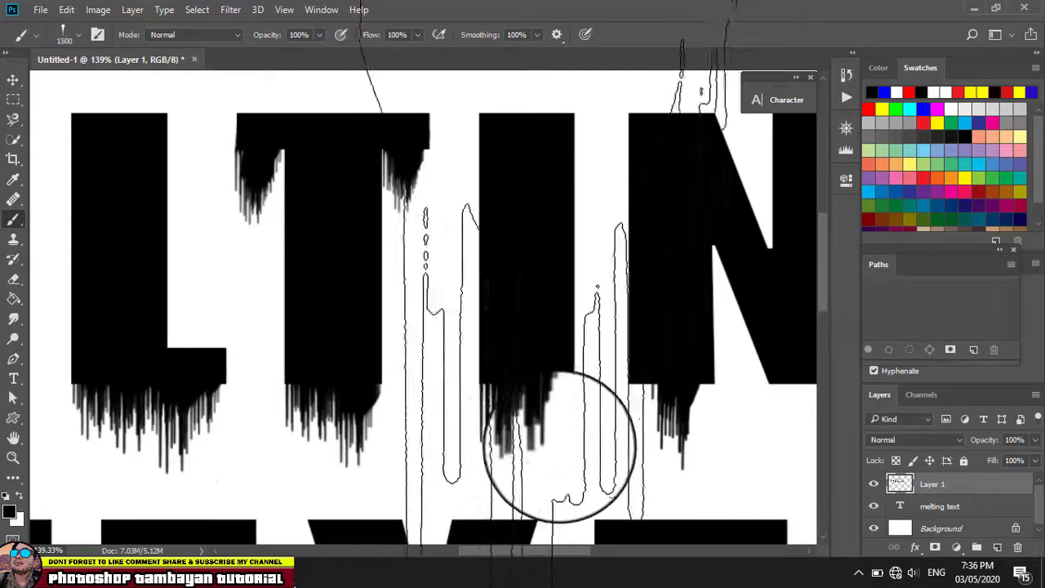
key(bracketleft)
key(bracketleft)
key(bracketleft)
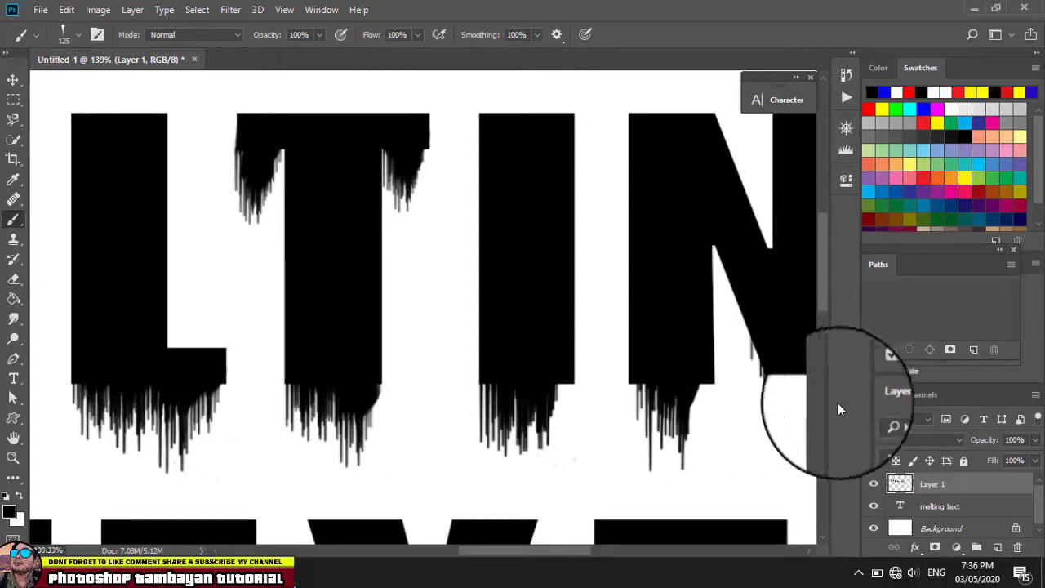
drag(677, 447, 501, 460)
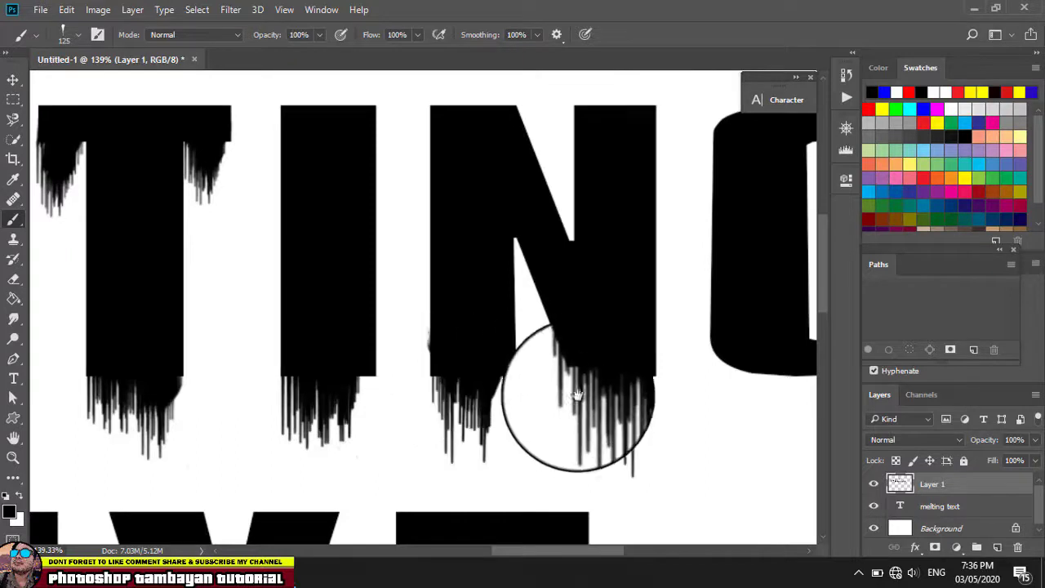
Step: Paint drips beneath the N and G with a smaller drip brush, then fit the canvas on screen
drag(560, 384, 361, 410)
drag(531, 397, 544, 373)
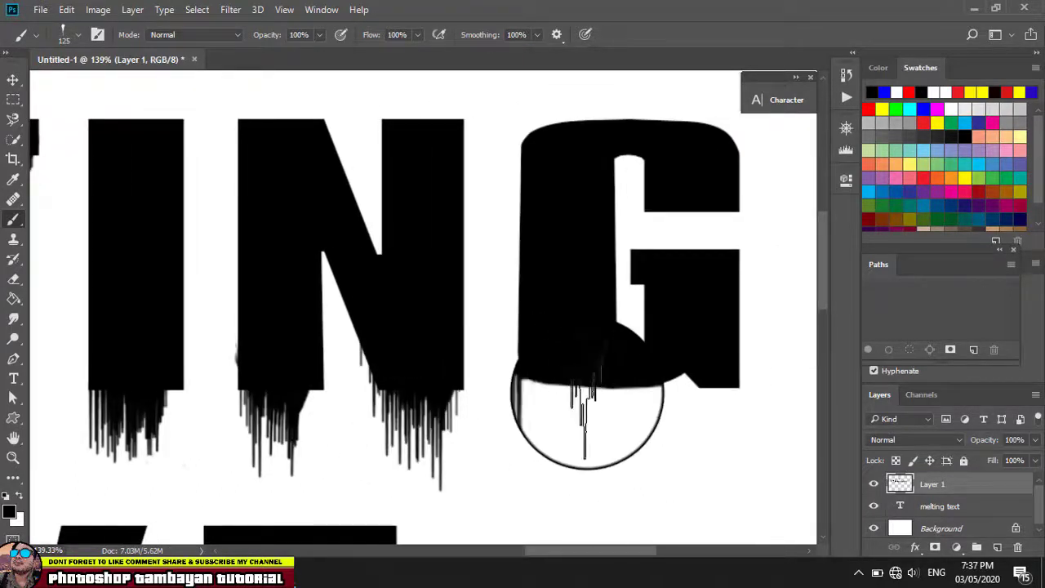
drag(588, 425, 563, 392)
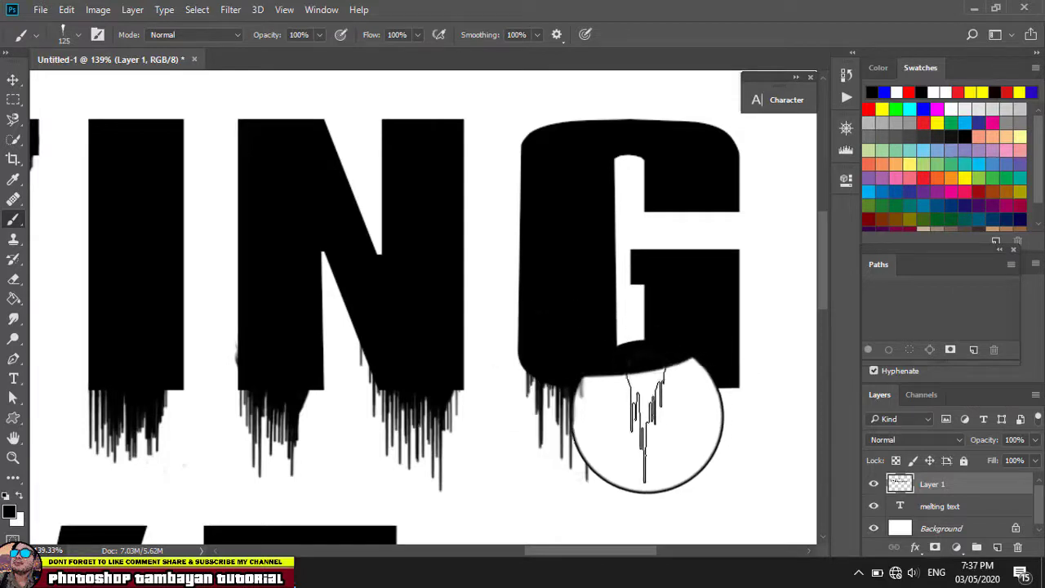
mouse_move(647, 423)
mouse_down()
mouse_move(686, 395)
mouse_move(703, 406)
mouse_move(675, 424)
mouse_move(672, 402)
mouse_up()
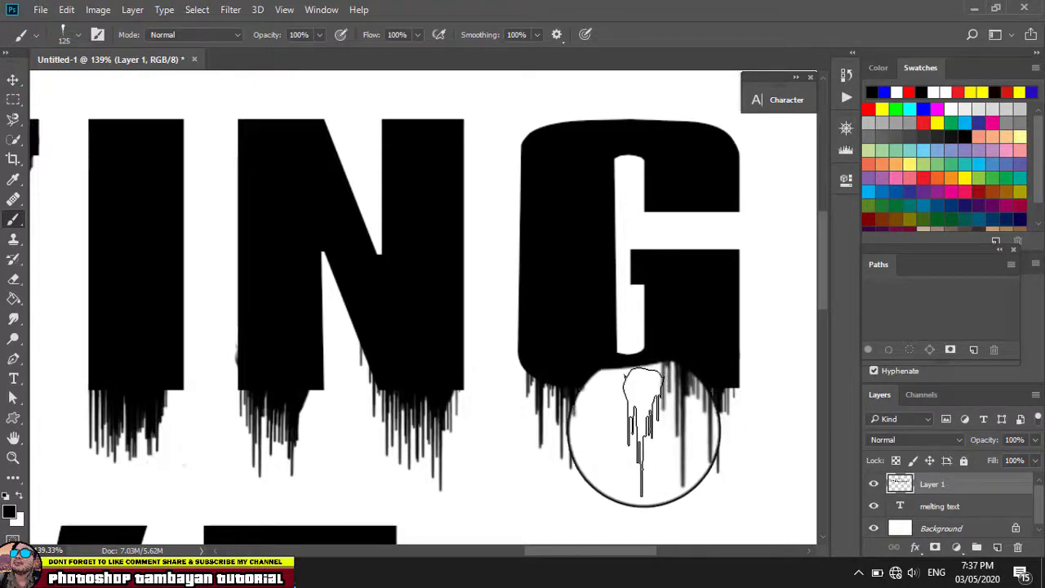
key(bracketleft)
key(bracketleft)
key(bracketleft)
drag(641, 437, 632, 400)
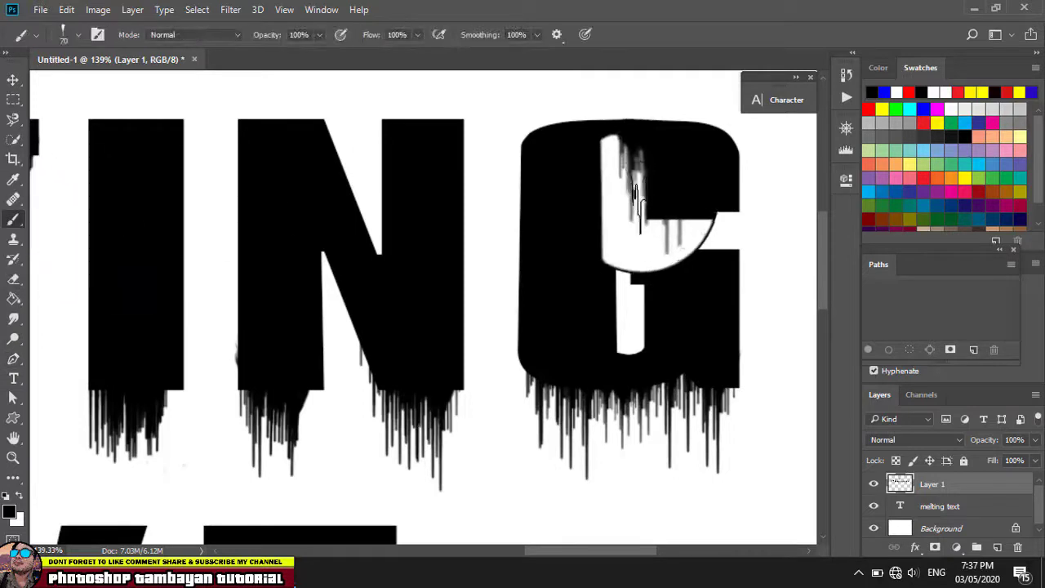
scroll(639, 204, down, 3)
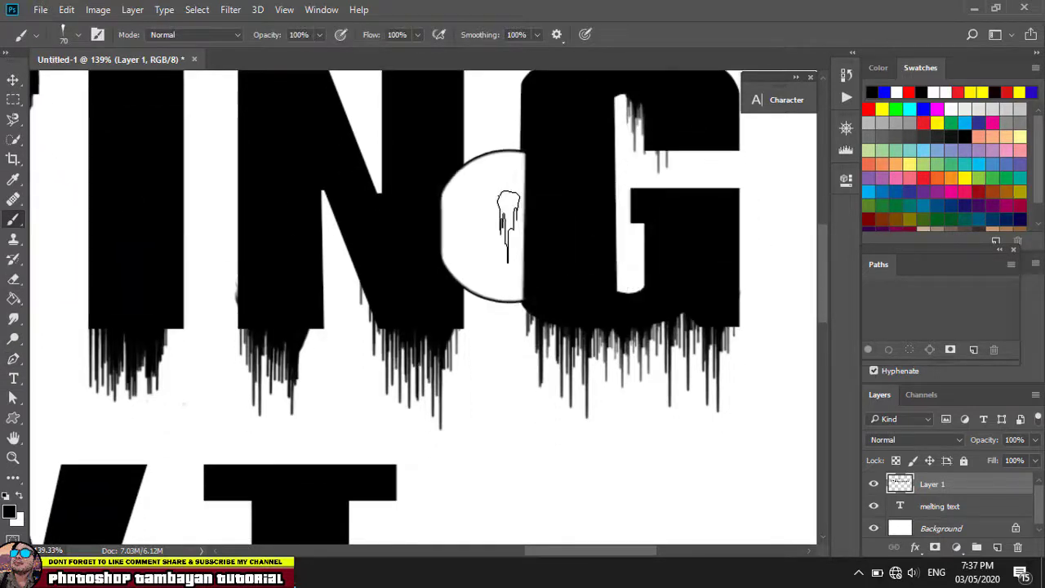
key(ctrl+0)
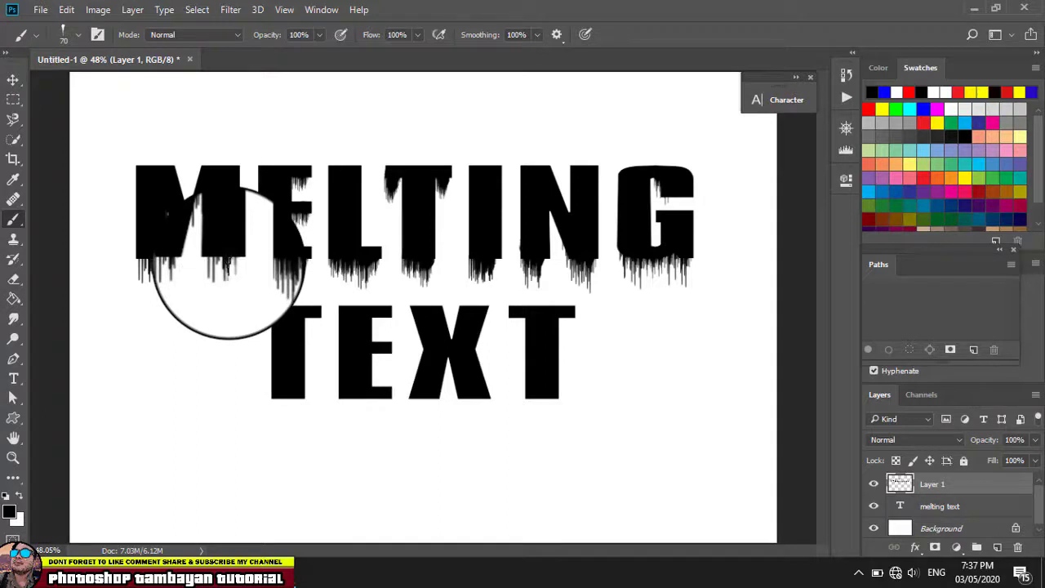
Step: Delete the word TEXT and shrink the text box to fit MELTING
click(13, 82)
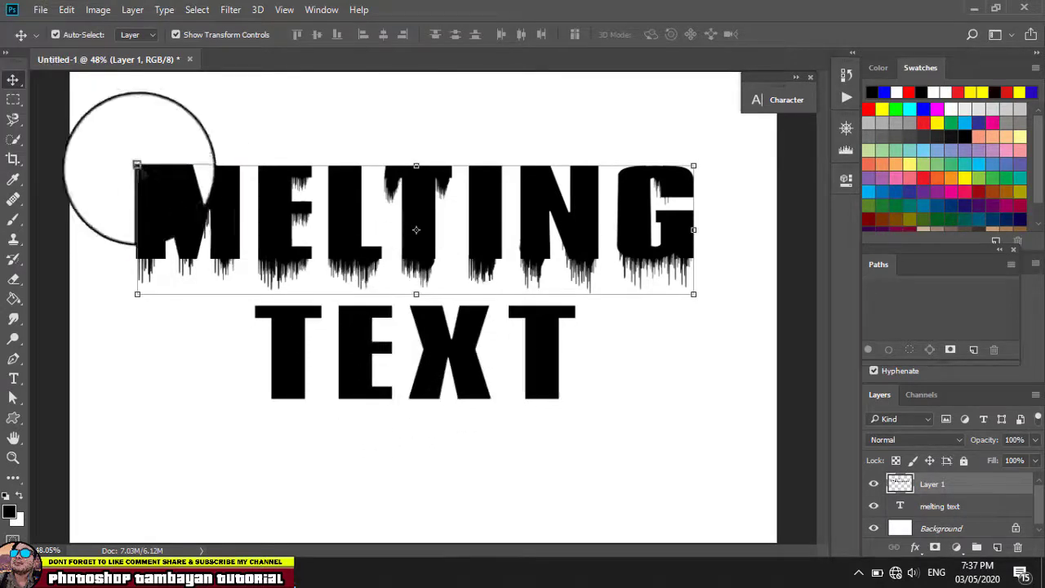
click(448, 361)
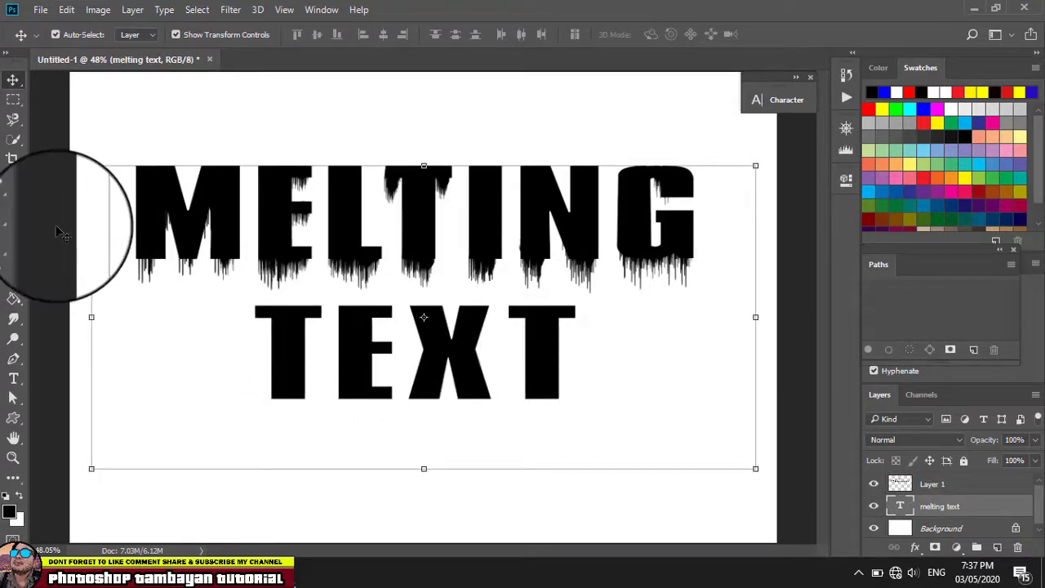
click(13, 380)
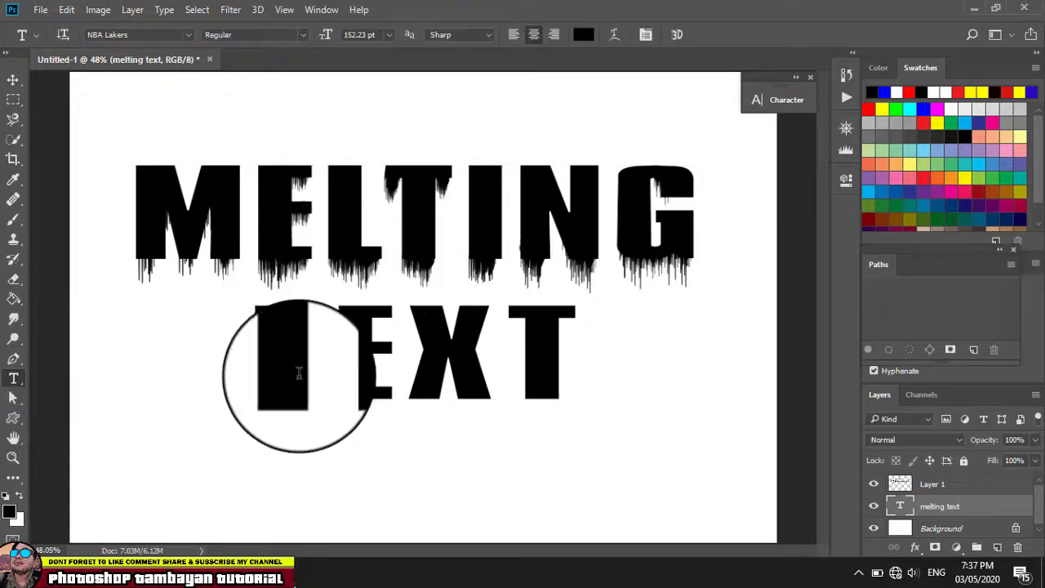
drag(253, 359, 408, 359)
drag(641, 360, 674, 362)
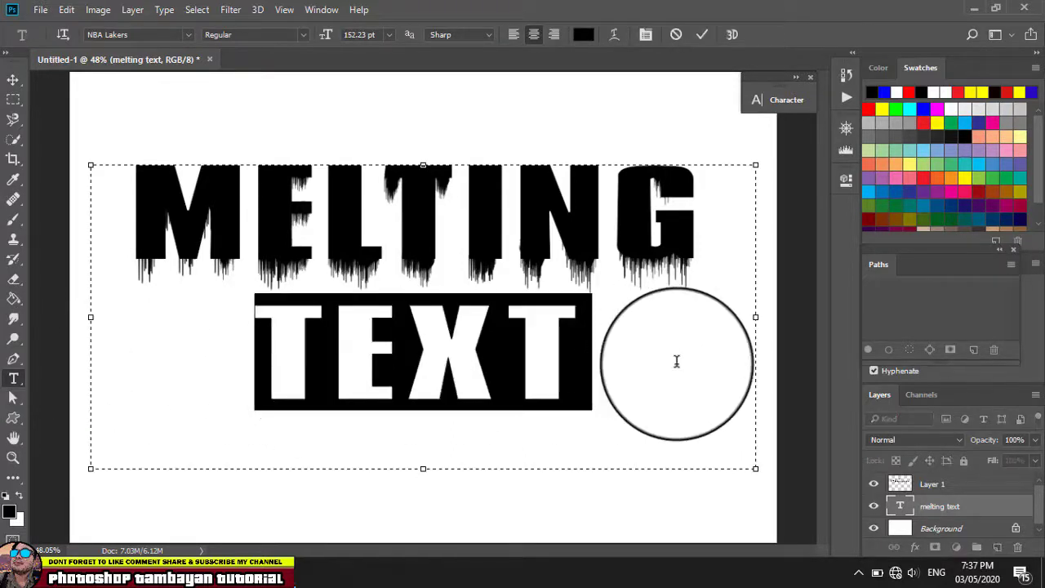
key(BackSpace)
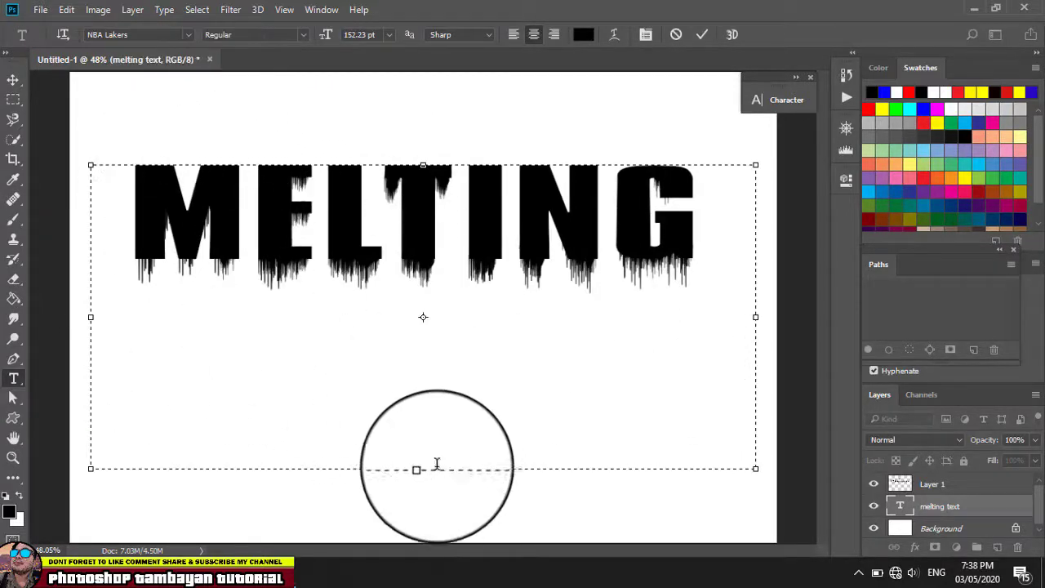
drag(423, 468, 423, 320)
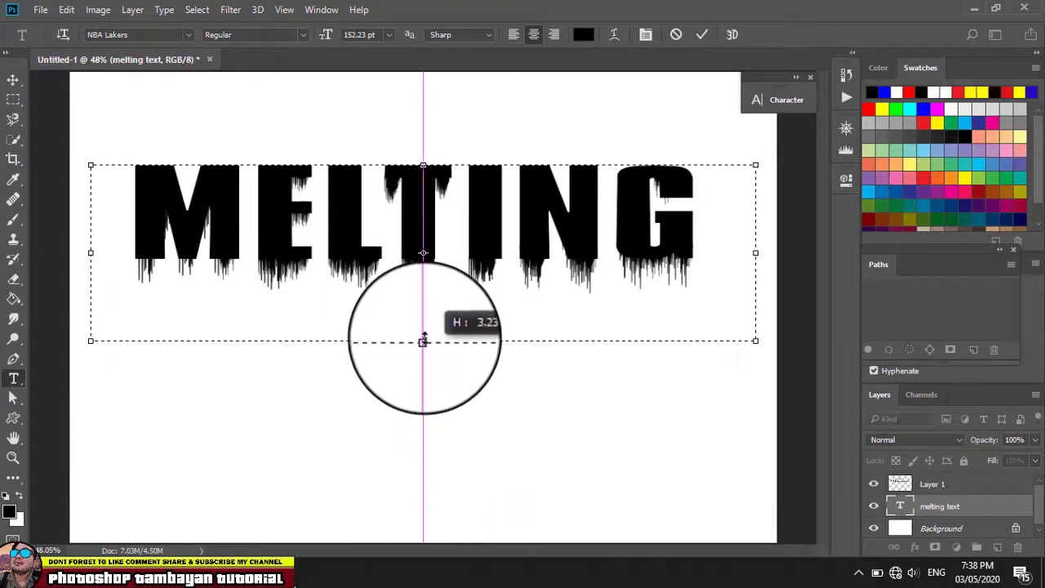
Step: Move MELTING about 62 px lower and merge the text layer into Layer 1
click(13, 79)
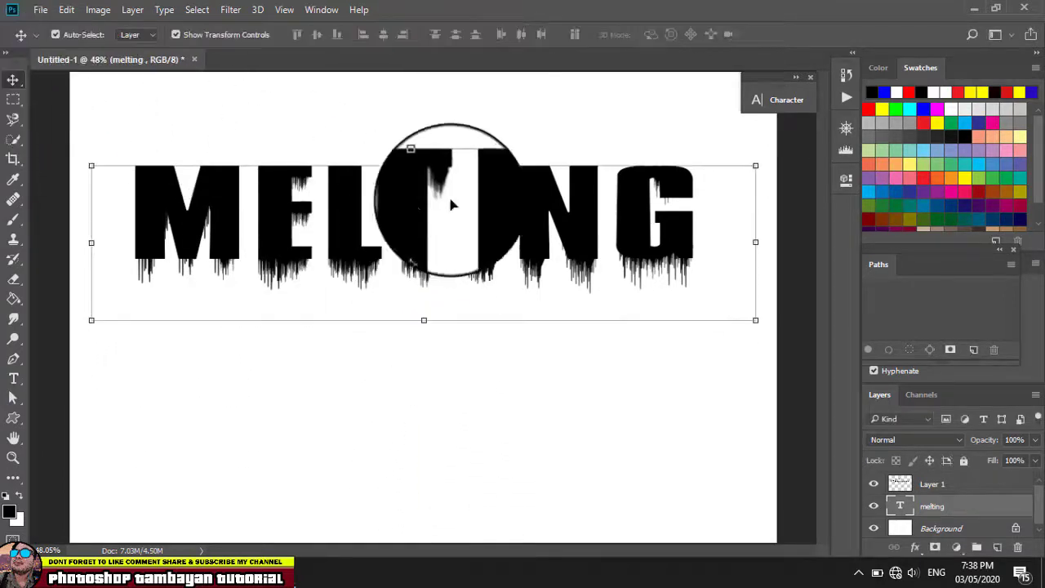
mouse_move(458, 200)
mouse_down()
mouse_move(488, 221)
mouse_move(487, 235)
mouse_up()
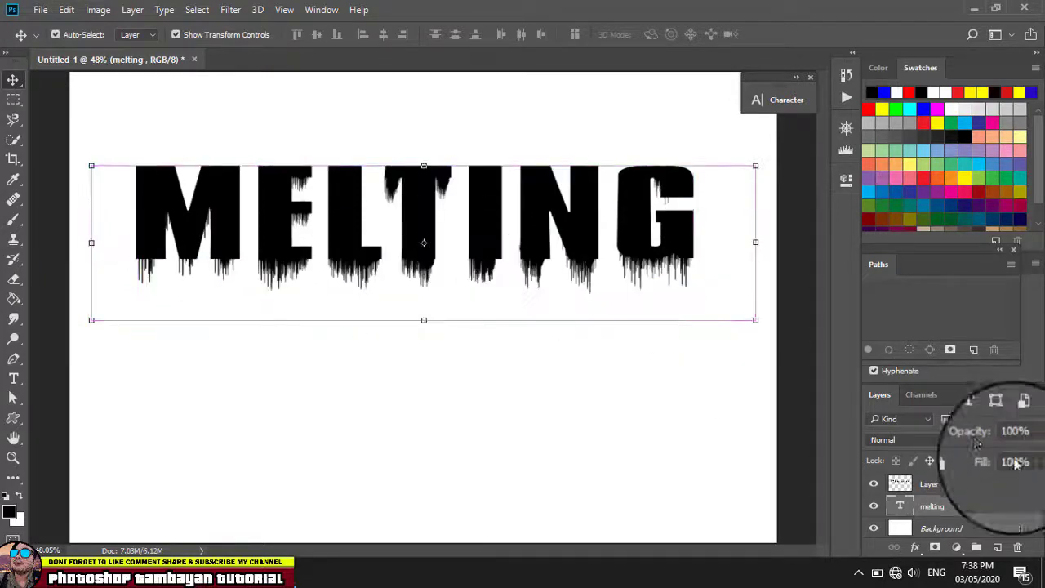
click(972, 489)
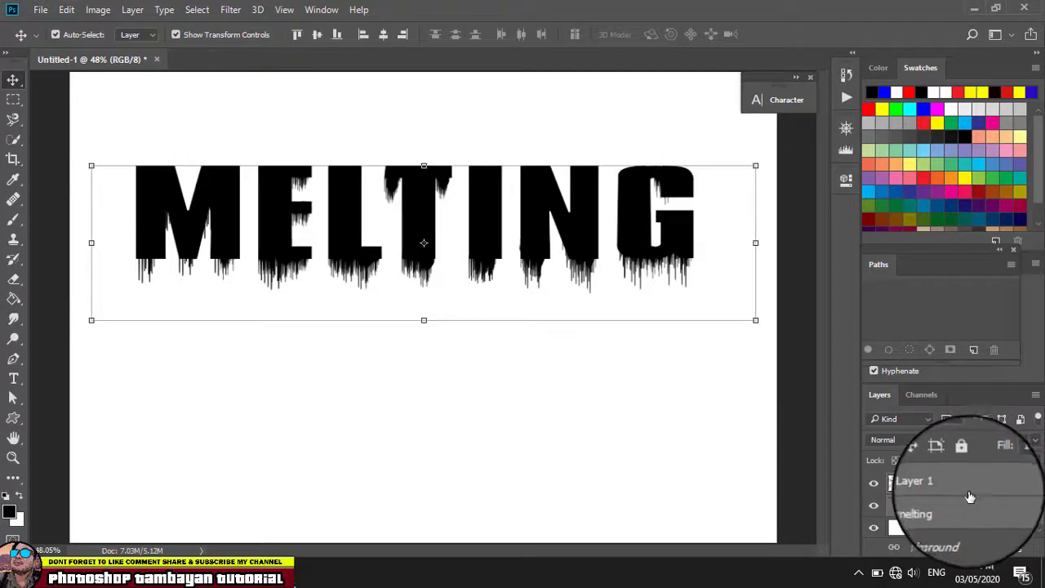
mouse_move(485, 233)
mouse_down()
mouse_move(491, 309)
mouse_move(491, 299)
mouse_up()
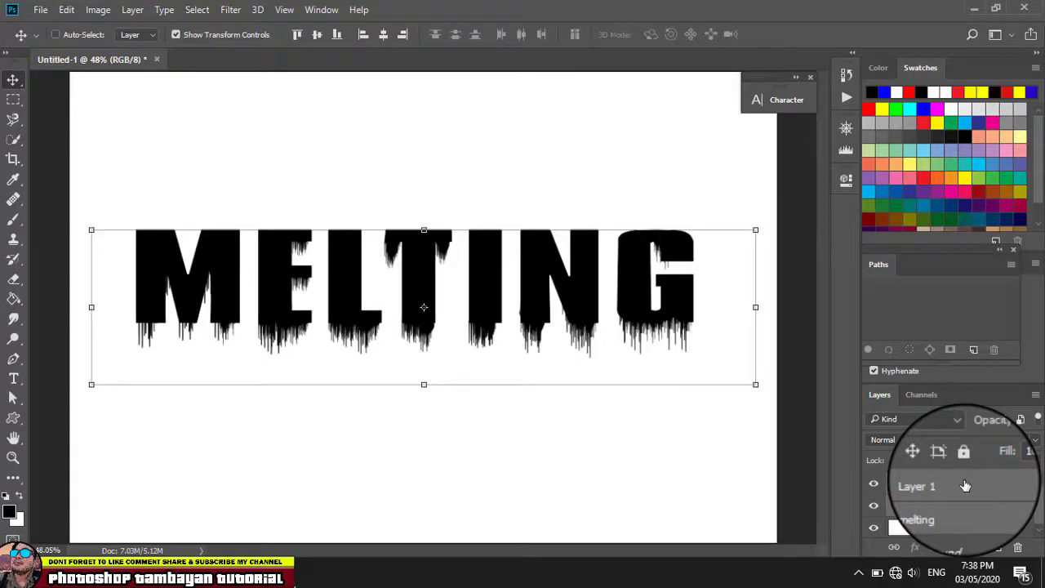
key(ctrl+e)
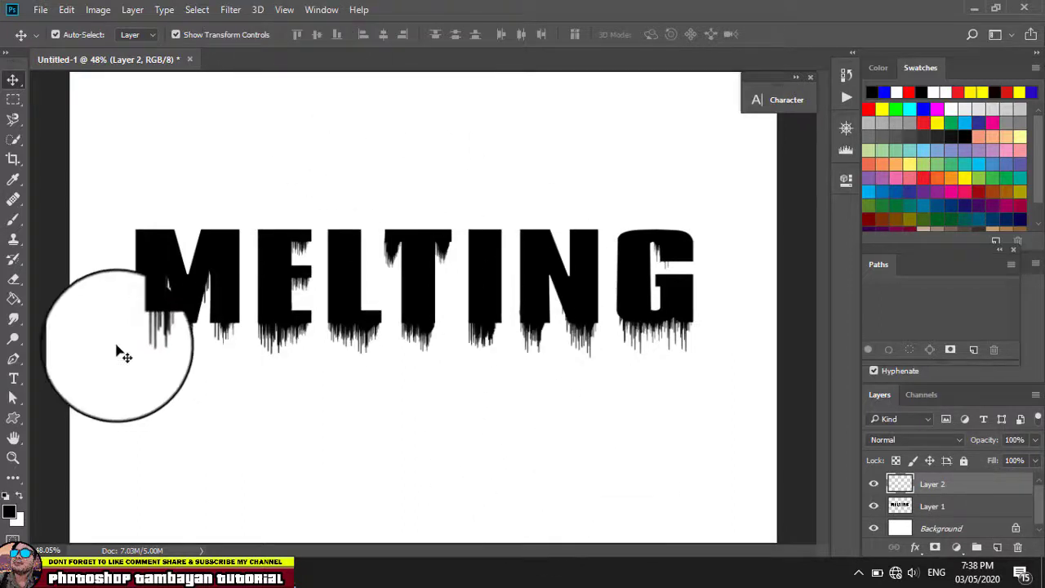
Step: Fill Layer 2 with yellow from Swatches using the Paint Bucket
click(13, 301)
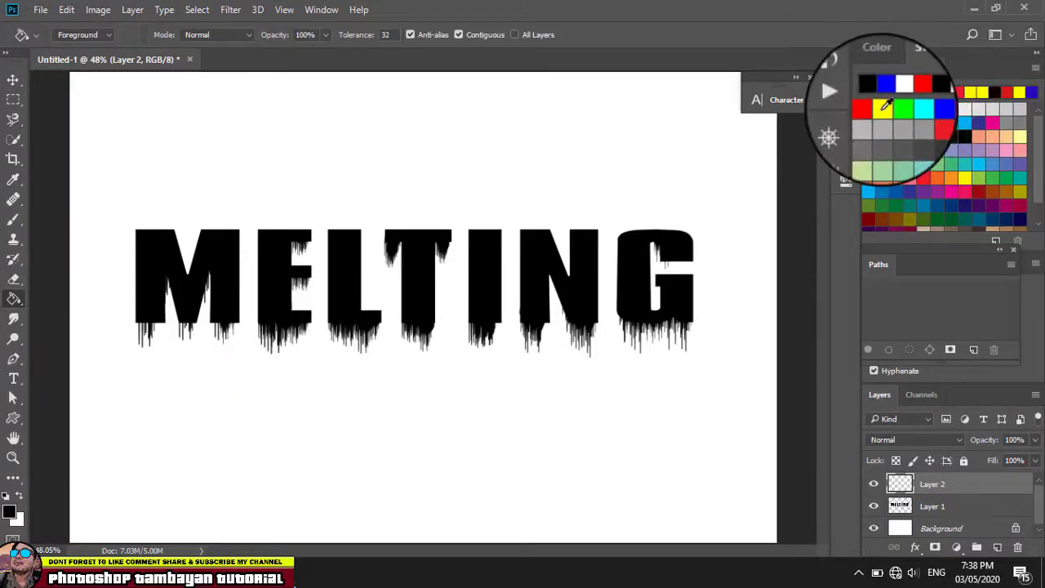
click(884, 107)
click(378, 189)
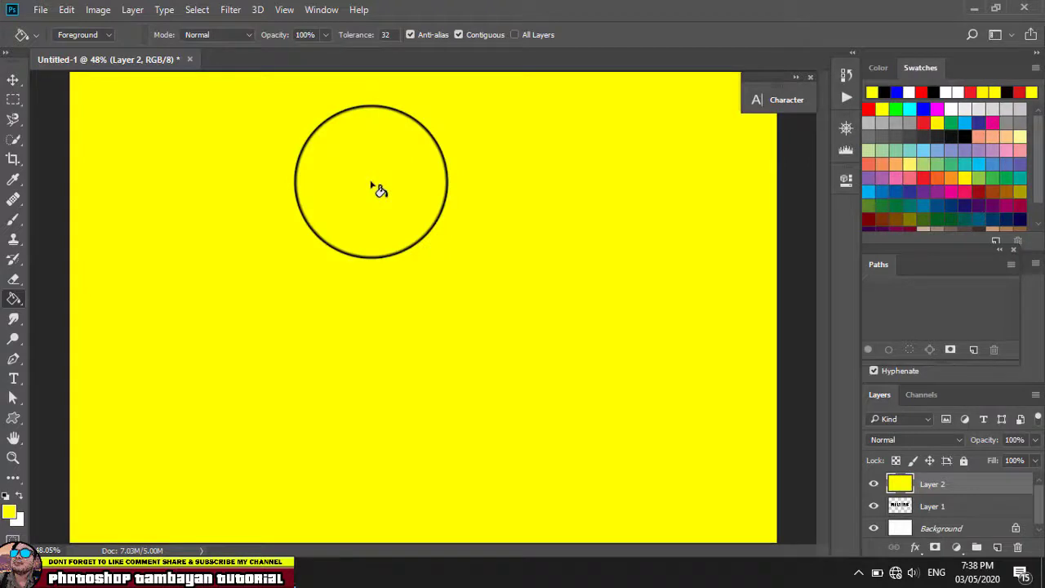
Step: Cycle Layer 2's blend mode from Darken through to Lighter Color
click(912, 441)
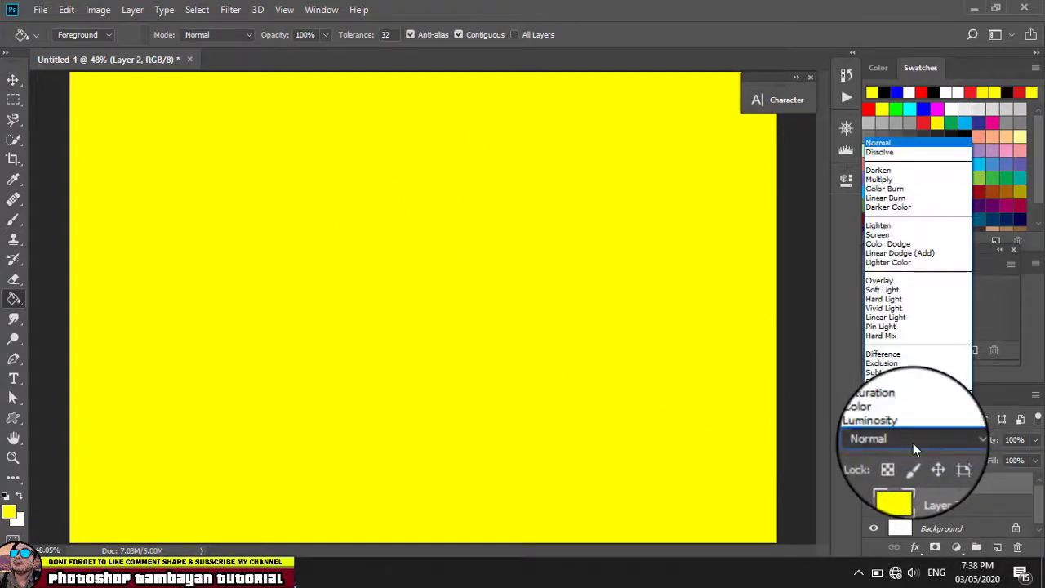
click(904, 173)
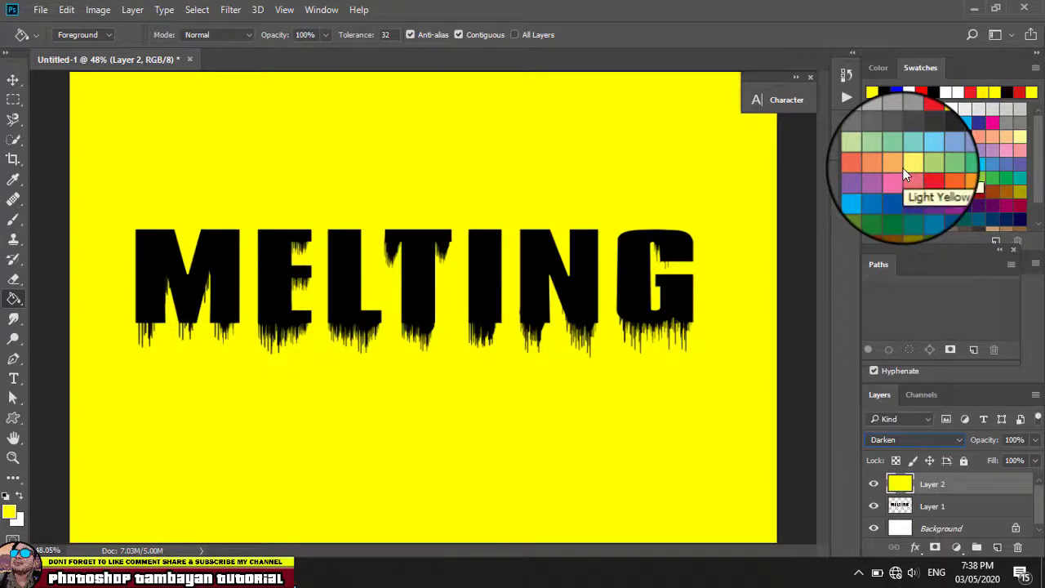
key(Down)
key(Down)
key(Down)
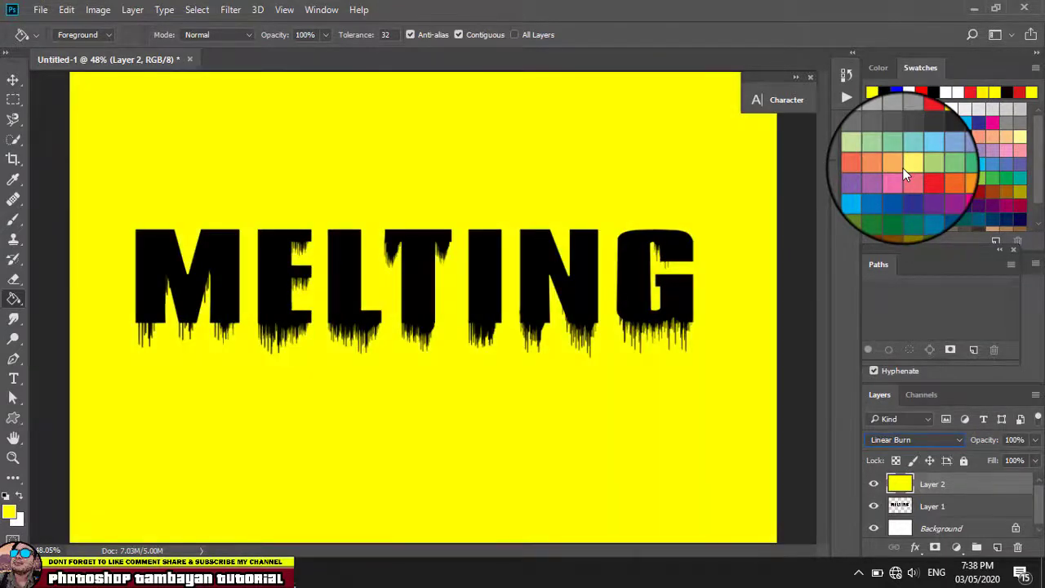
key(Down)
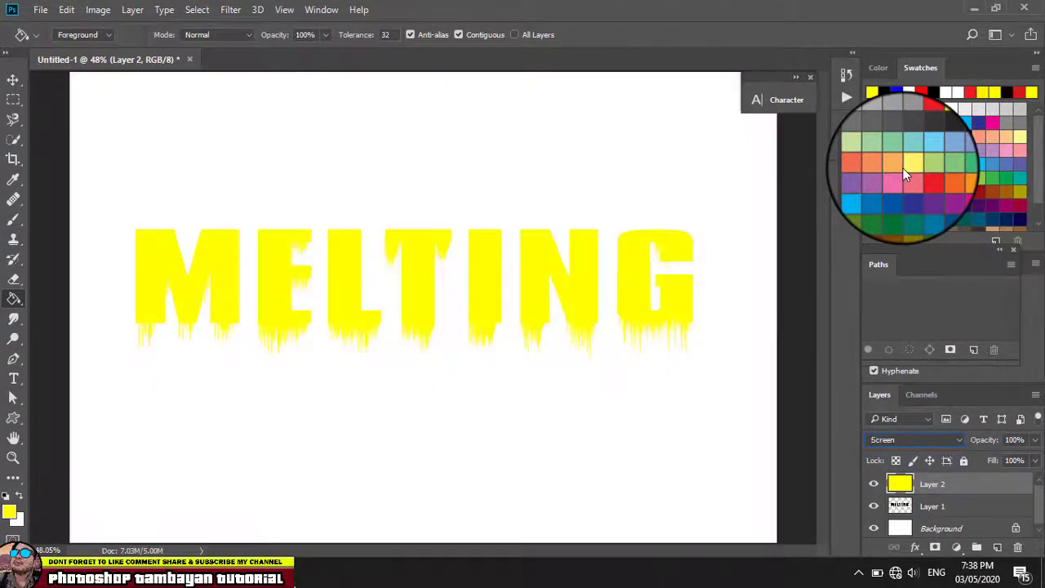
key(Down)
key(Down)
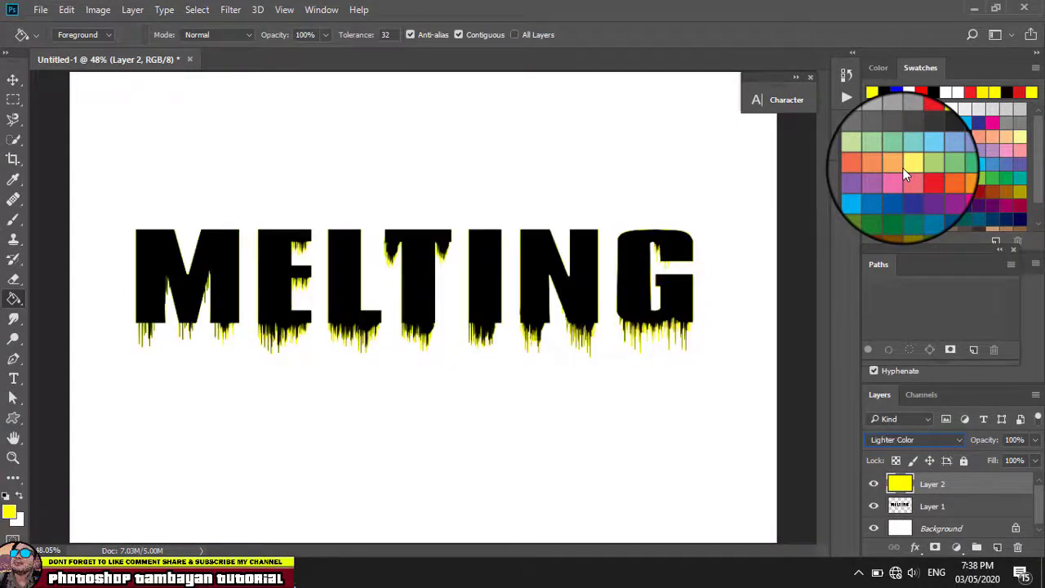
key(Down)
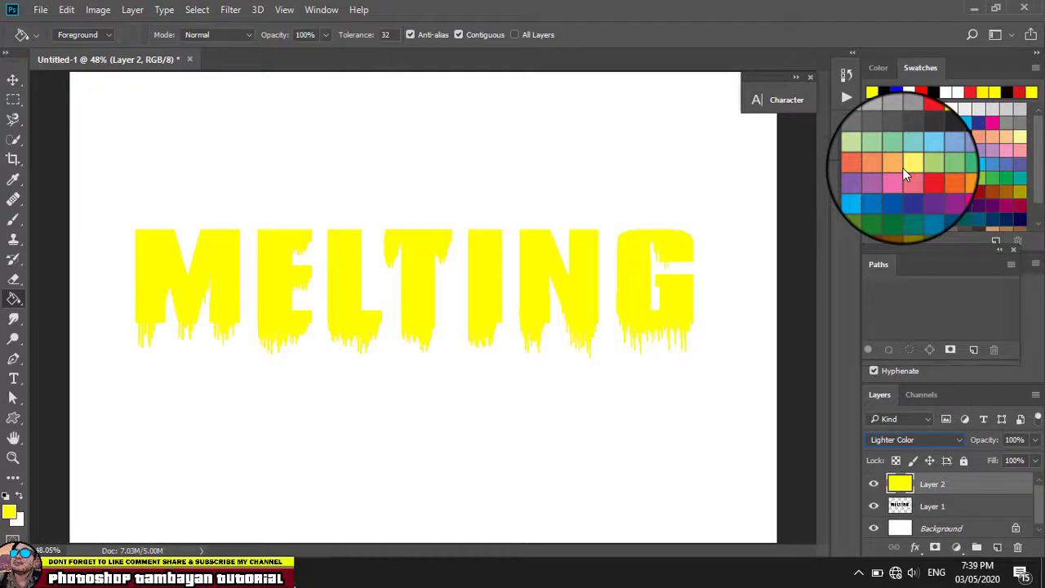
click(896, 507)
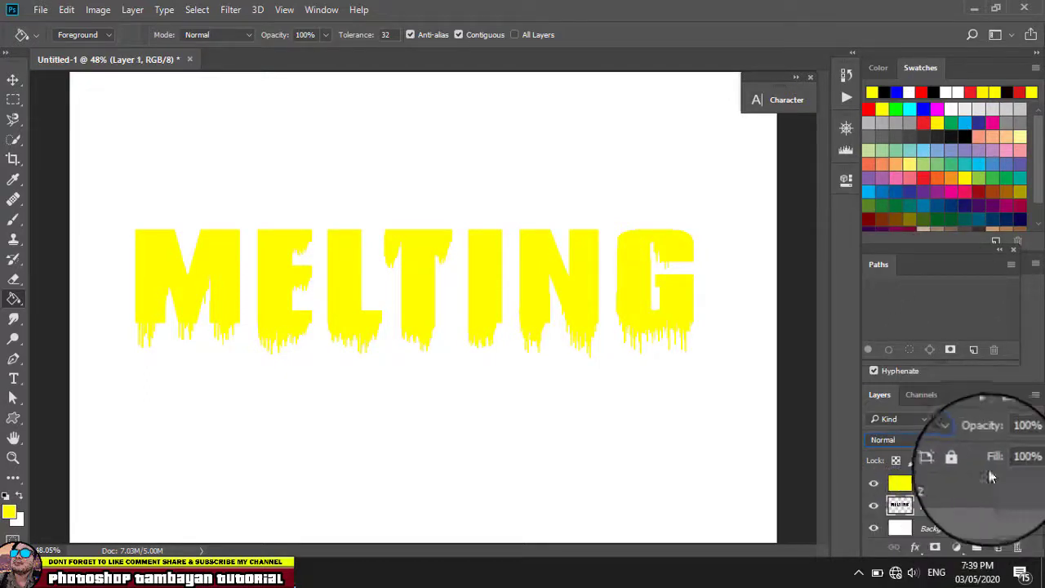
Step: Try Drop Shadow and Stroke in Layer 1's Blending Options, then hide the yellow Layer 2
click(915, 547)
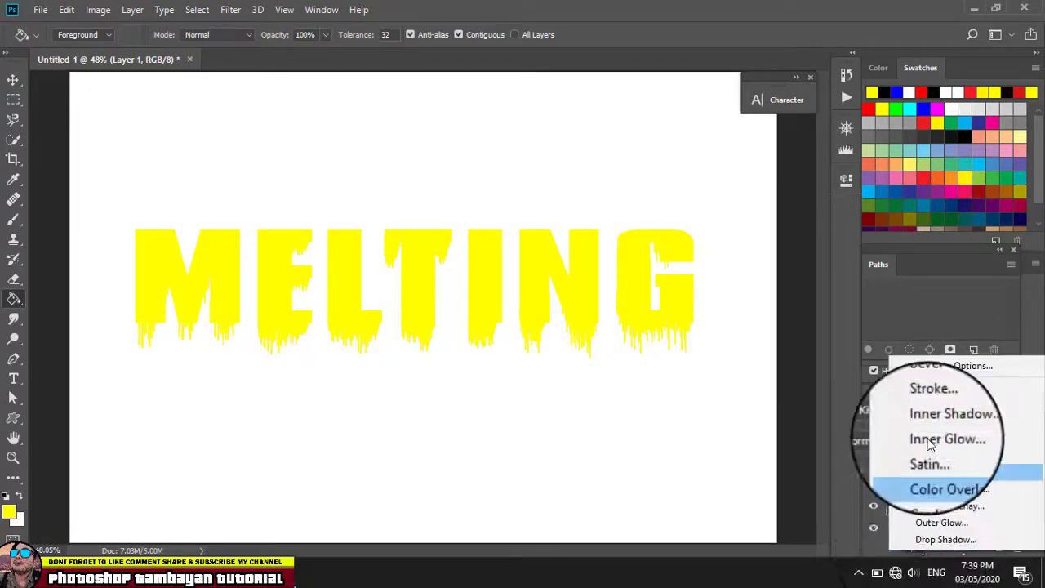
click(938, 369)
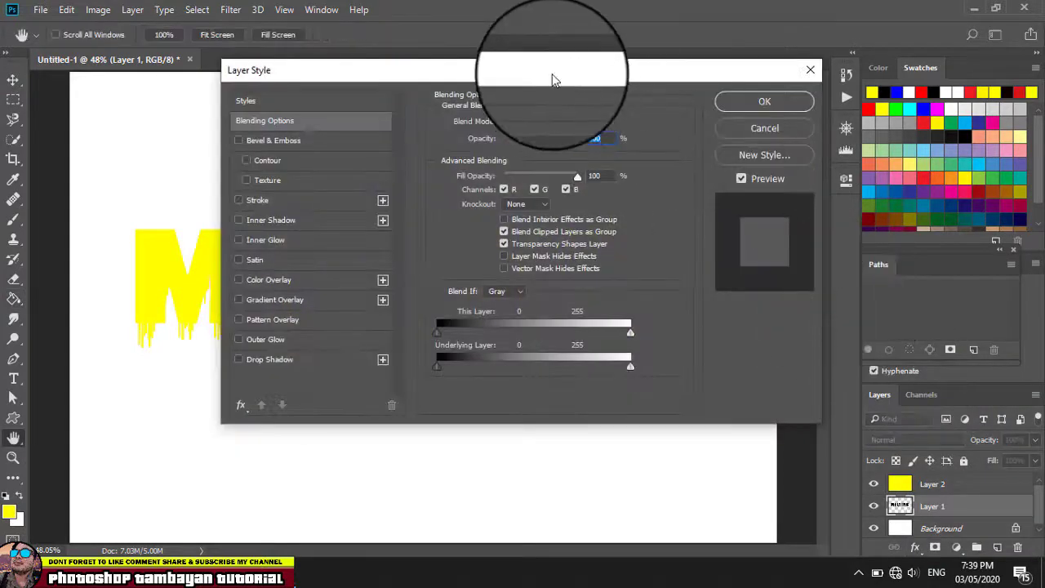
drag(552, 76, 955, 81)
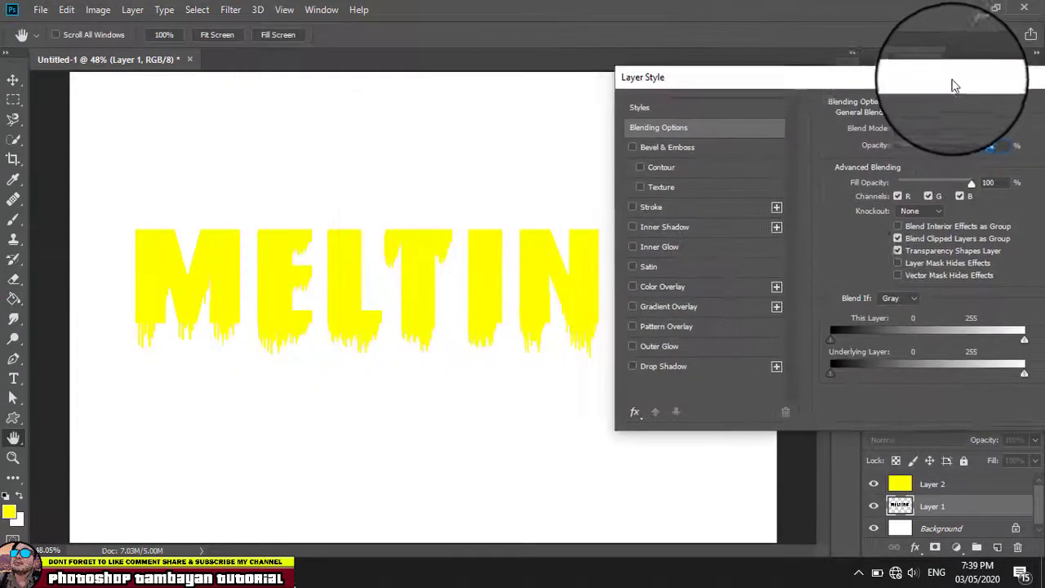
click(682, 369)
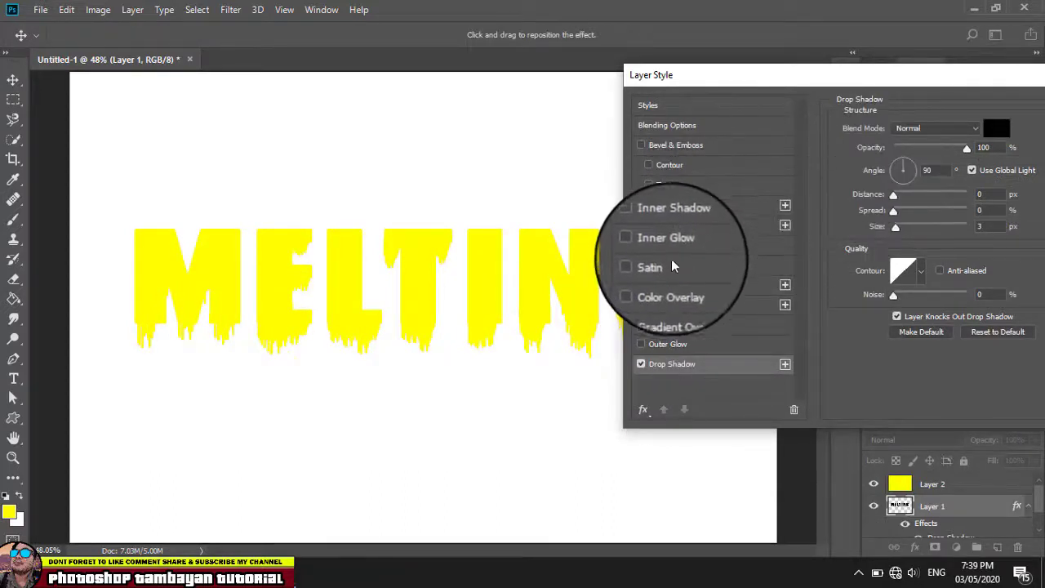
click(665, 209)
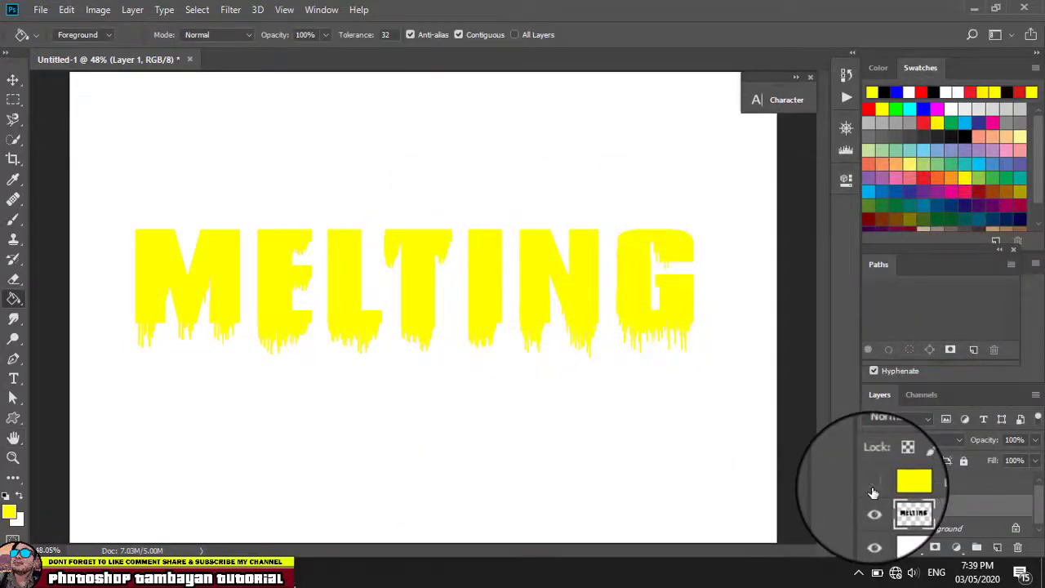
click(873, 490)
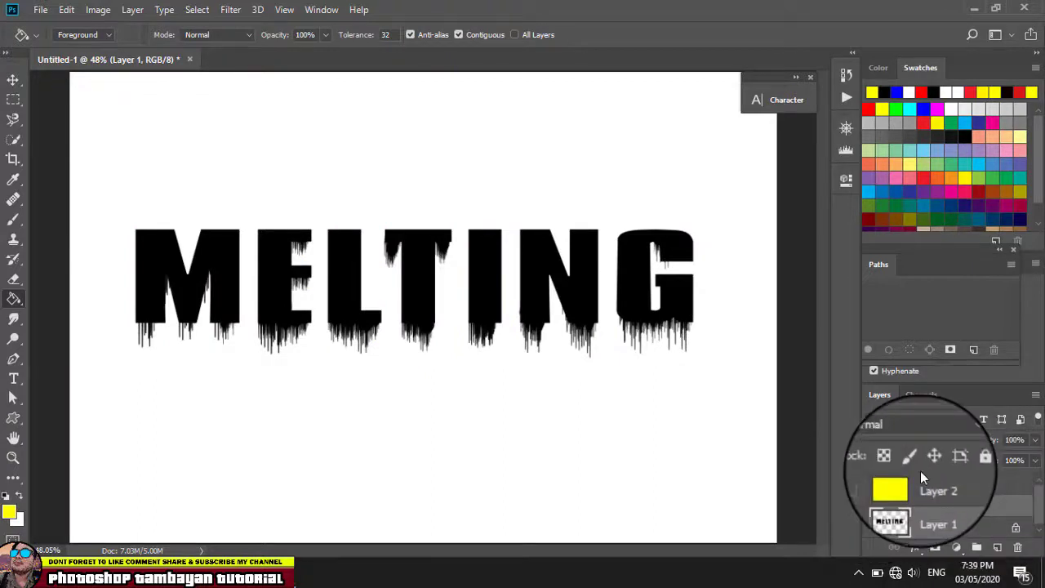
scroll(920, 470, down, 1)
Step: Enable Color Overlay, Drop Shadow, Stroke, and Bevel and Emboss with Contour on Layer 1
click(916, 548)
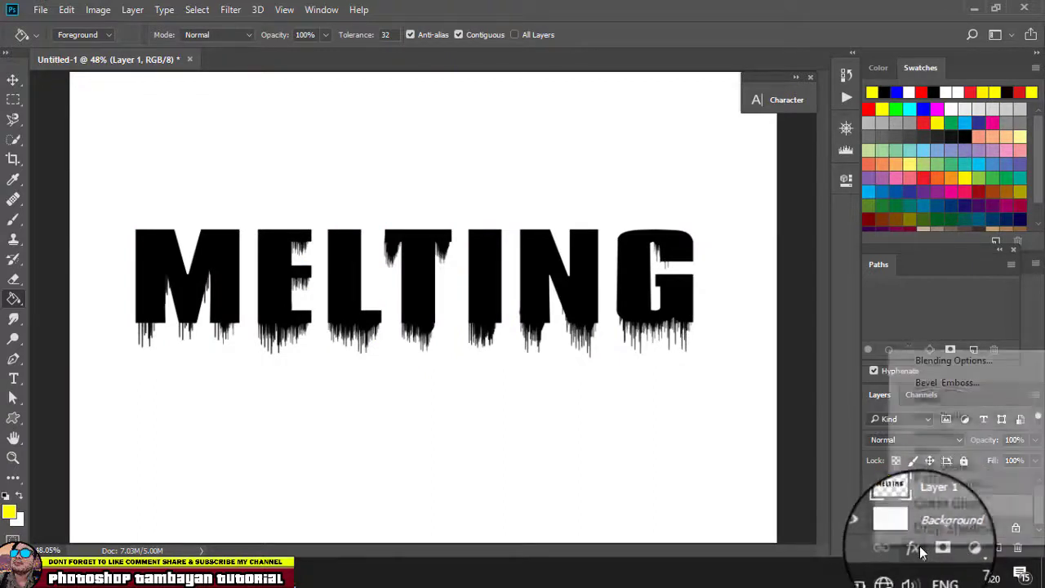
click(941, 363)
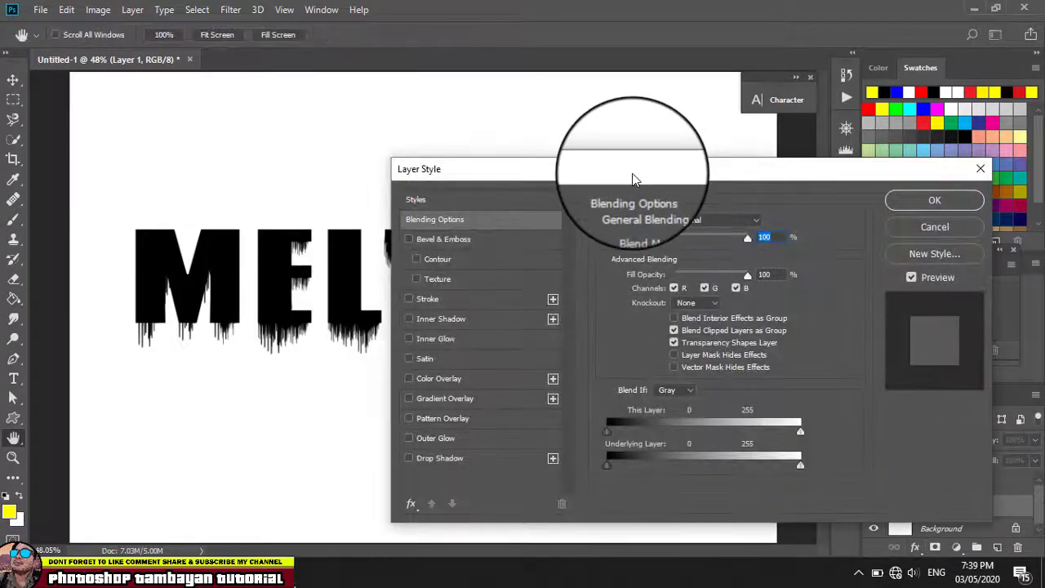
drag(636, 177, 889, 106)
click(705, 308)
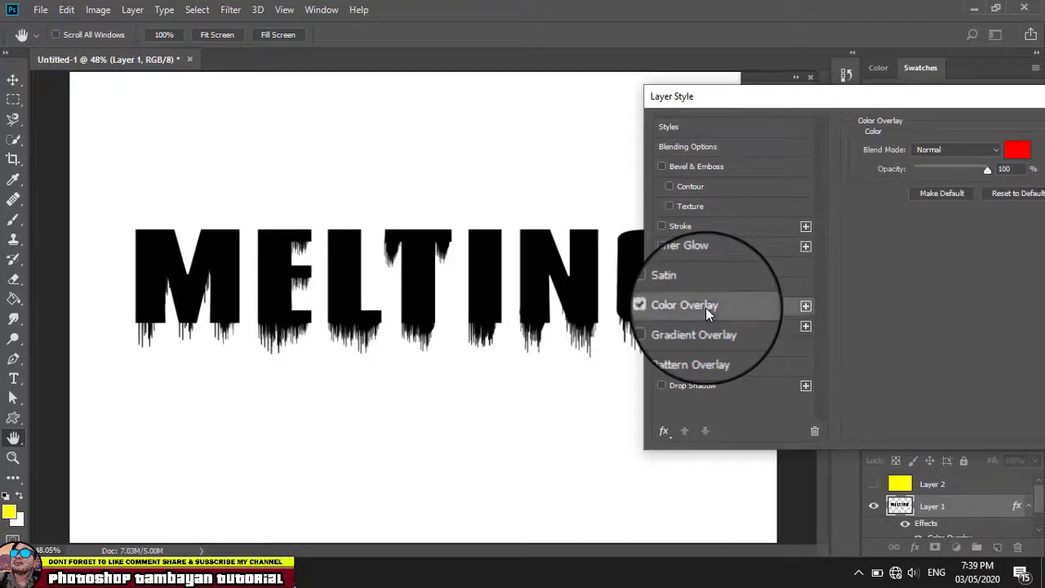
click(690, 387)
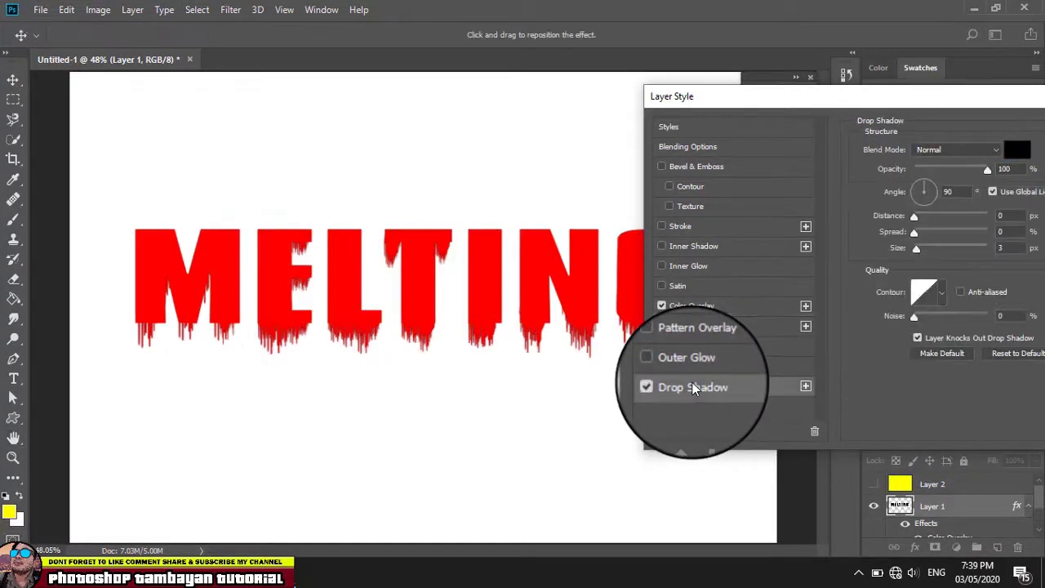
click(687, 227)
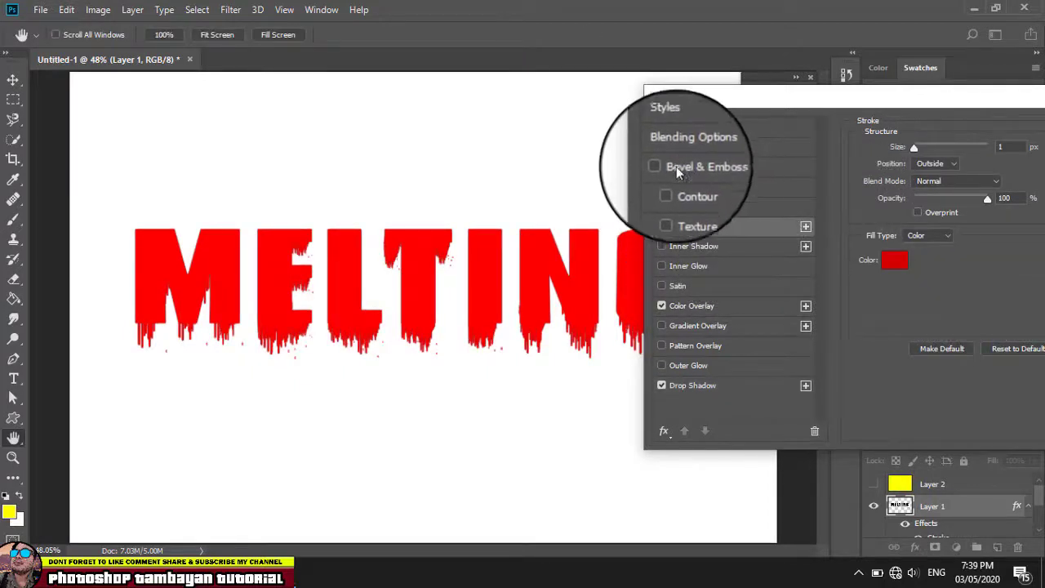
click(681, 166)
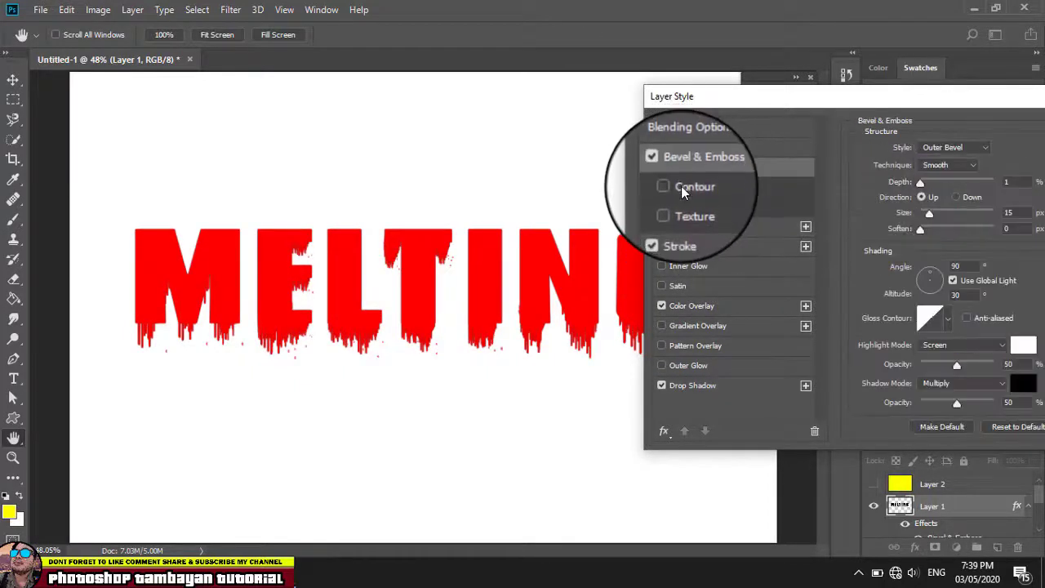
click(681, 186)
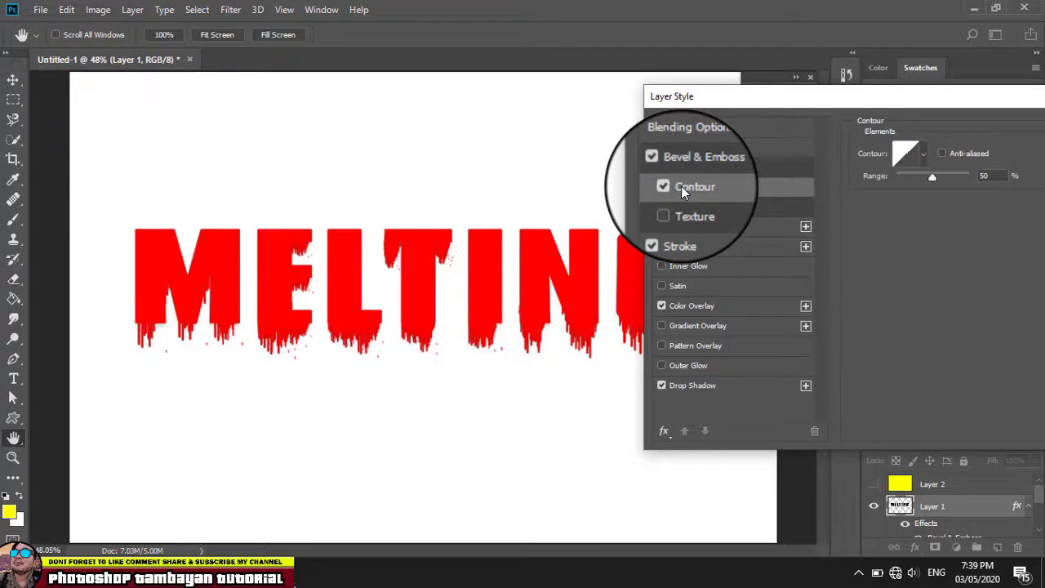
Step: Set the drop shadow to distance 31 px, spread 11% and size 46 px
click(694, 386)
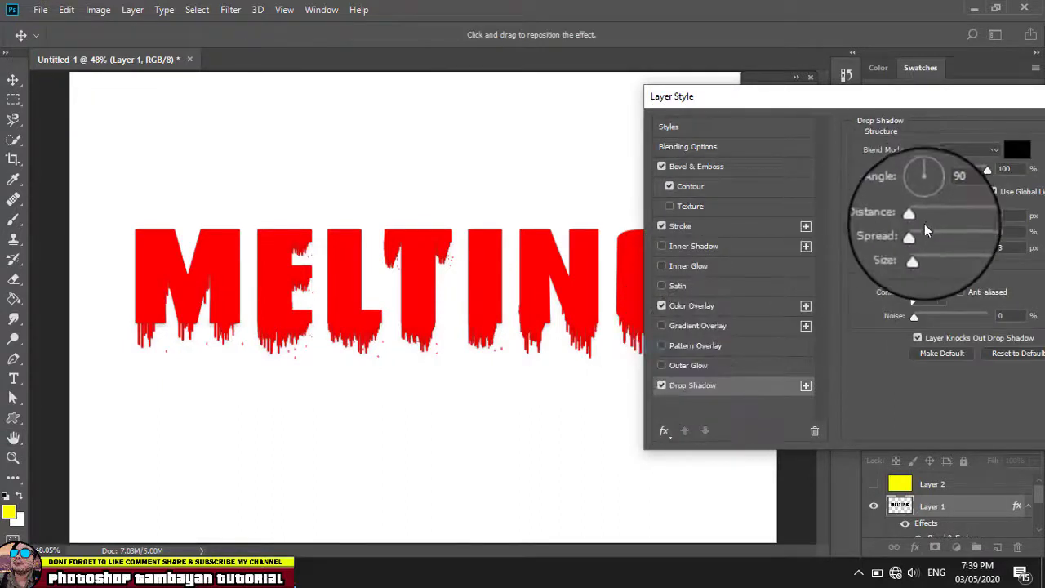
mouse_move(913, 216)
mouse_down()
mouse_move(938, 217)
mouse_move(937, 254)
mouse_up()
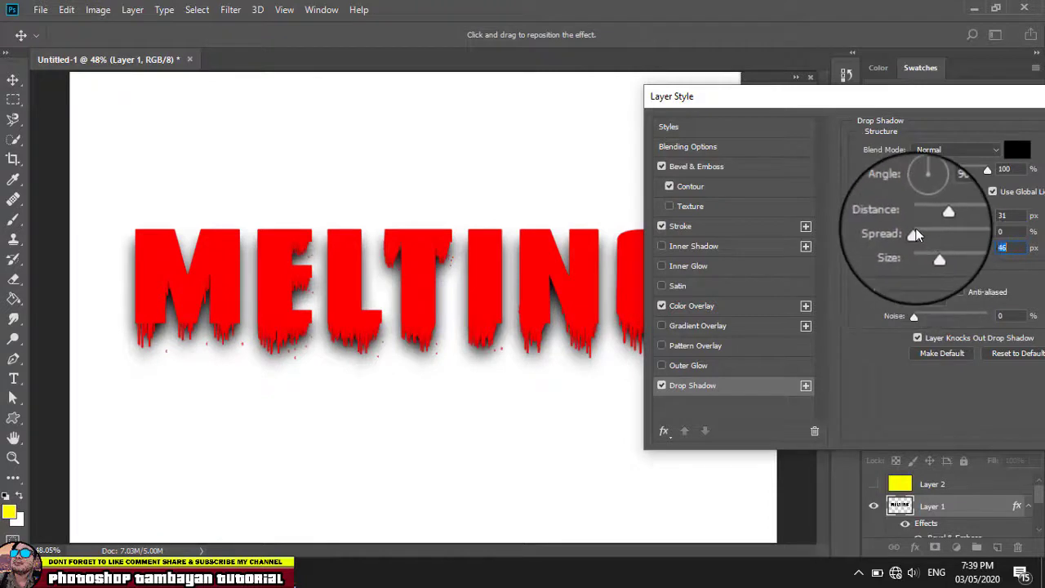
drag(913, 231, 923, 236)
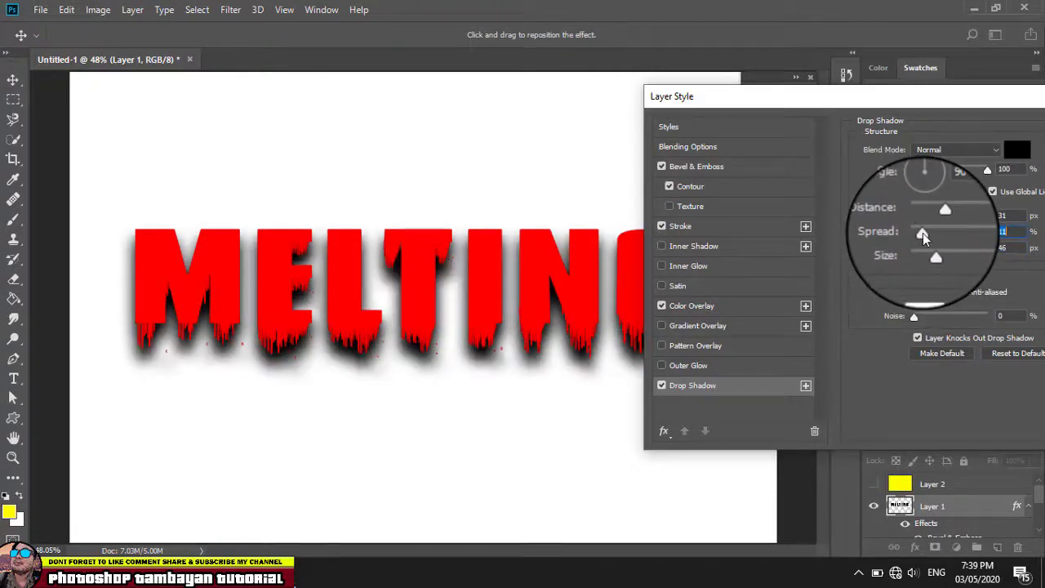
mouse_move(949, 98)
mouse_down()
mouse_move(1041, 330)
mouse_move(625, 337)
mouse_up()
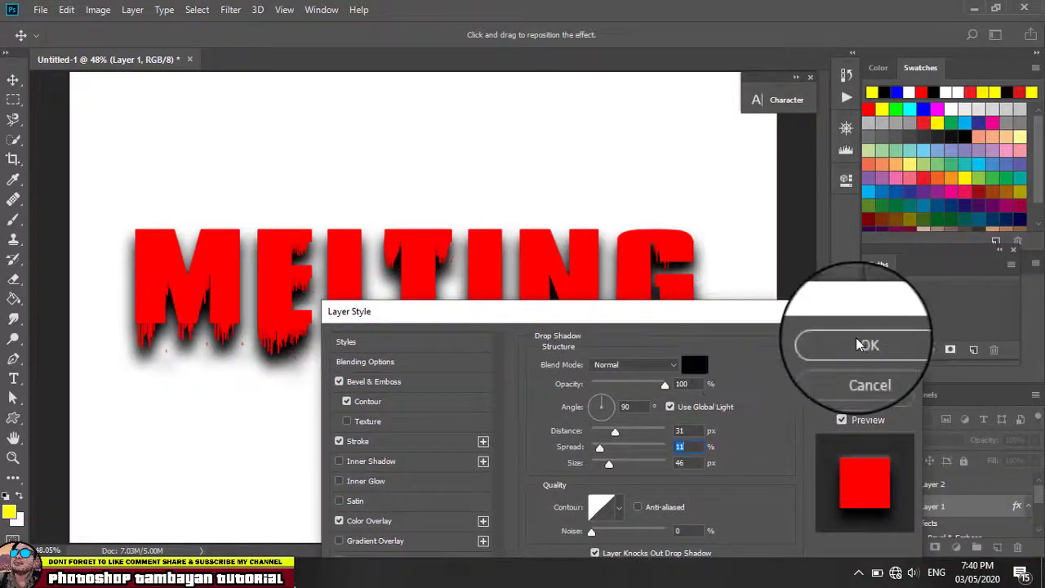
Step: Apply the layer style, then squash MELTING vertically to about 85% height
click(864, 344)
key(g)
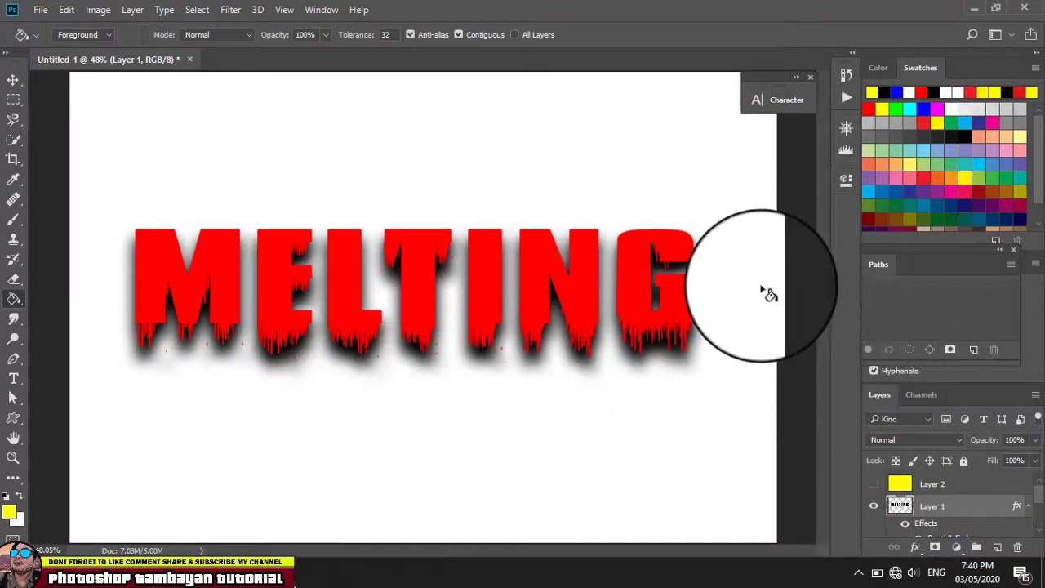
click(14, 80)
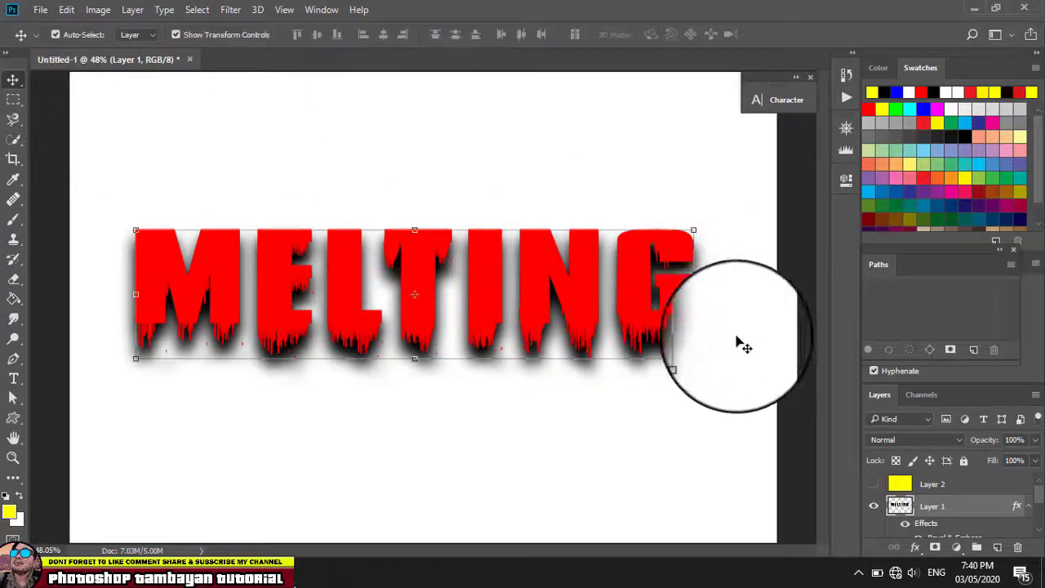
click(804, 351)
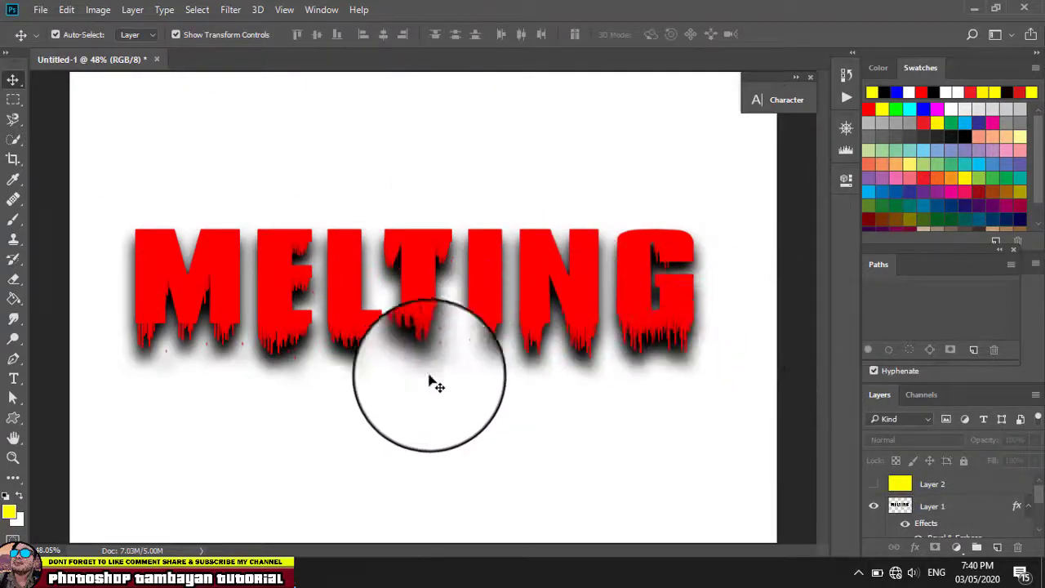
click(410, 296)
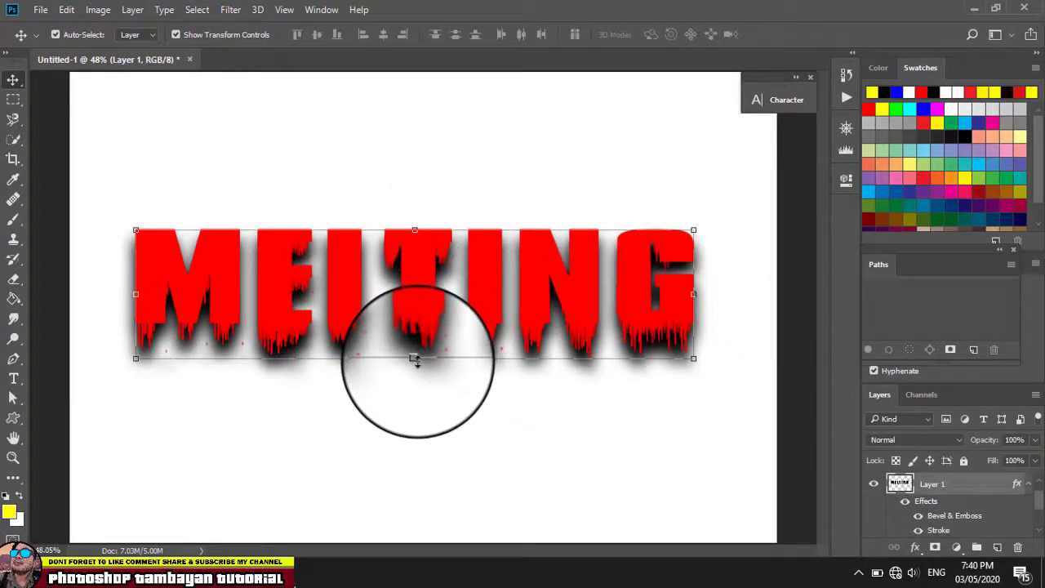
drag(415, 358, 419, 346)
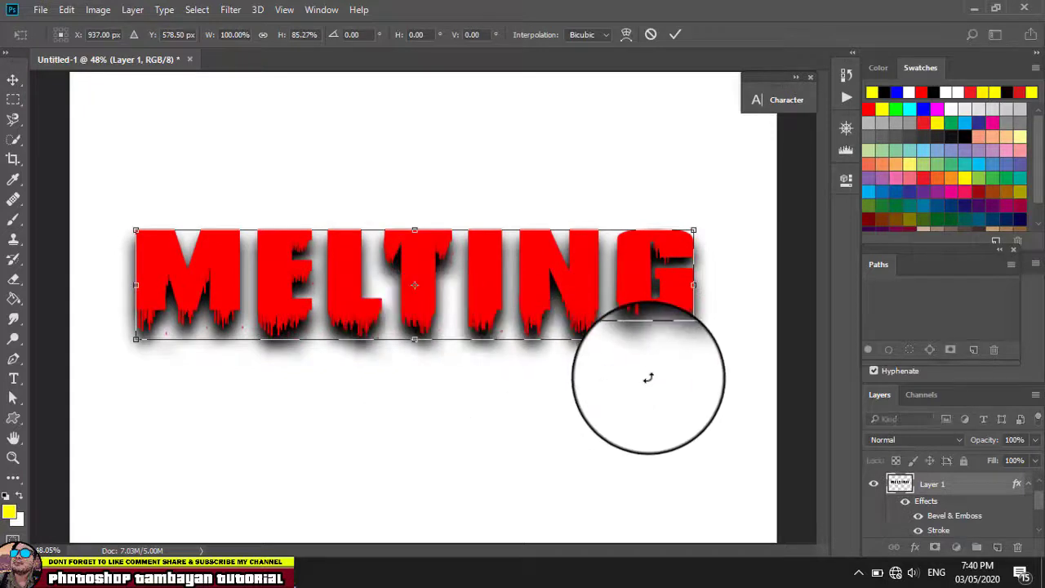
key(Return)
click(785, 216)
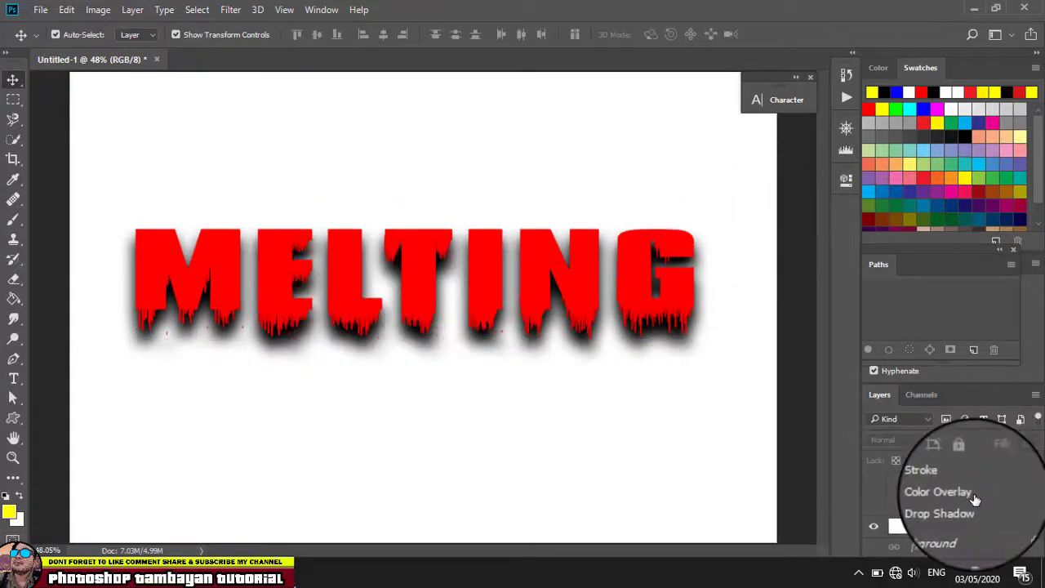
Step: Add a Gradient Fill layer using the Gold 2 gradient preset
scroll(968, 523, down, 2)
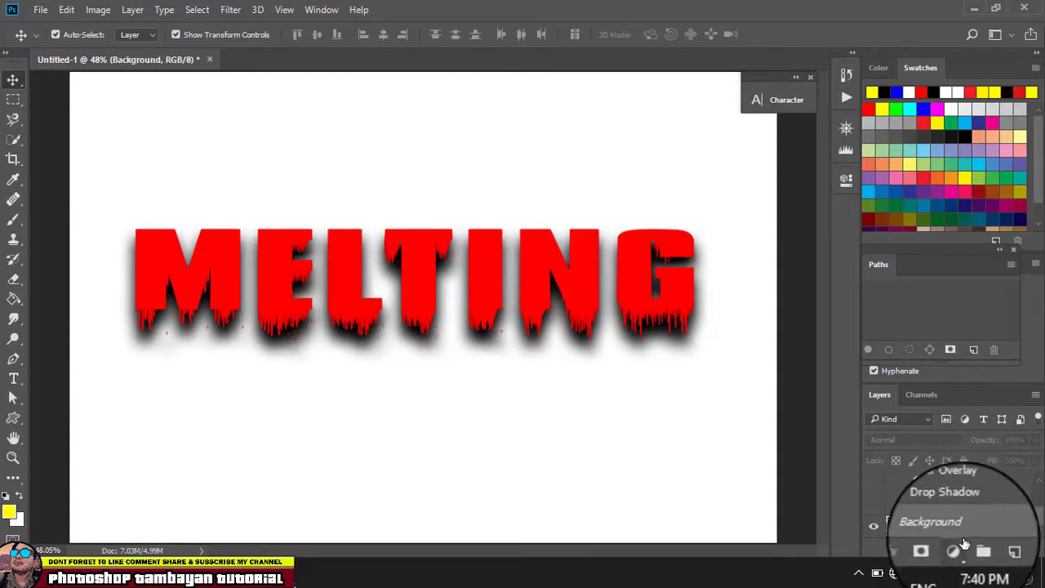
click(954, 550)
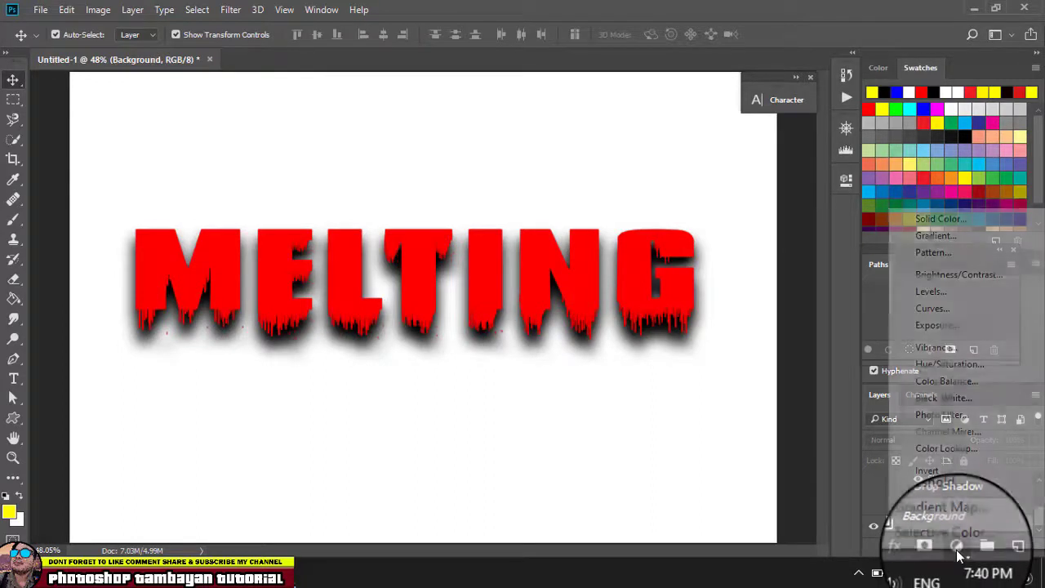
click(928, 237)
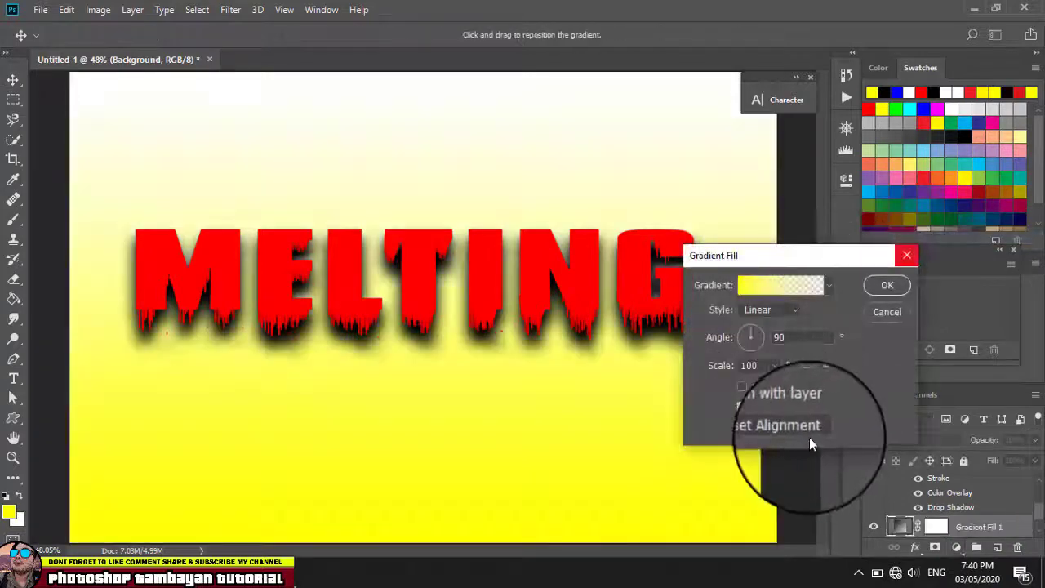
click(801, 285)
click(829, 175)
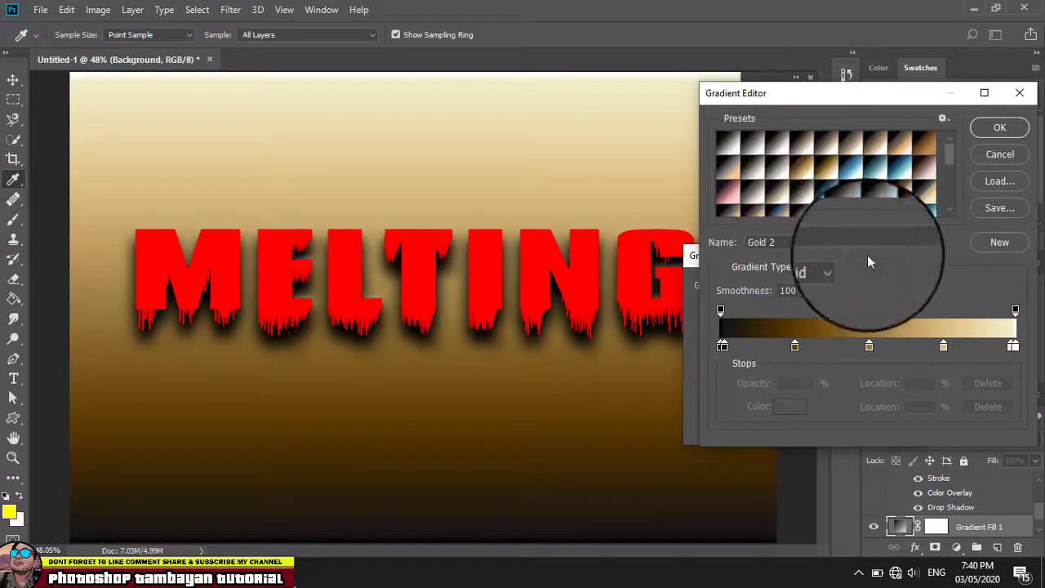
click(1000, 128)
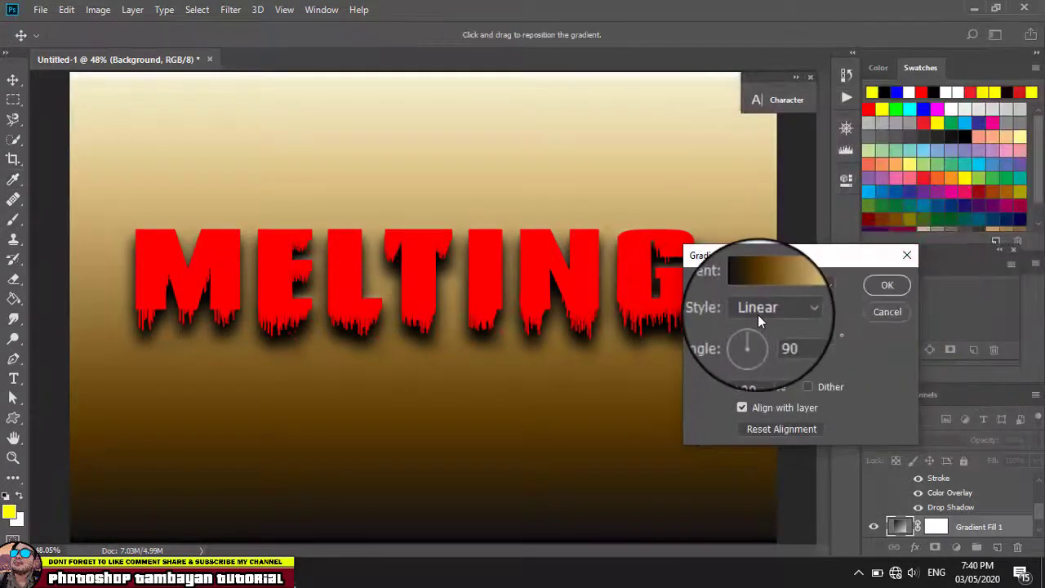
Step: Make the gradient radial and reversed at 253% scale, and confirm
click(760, 309)
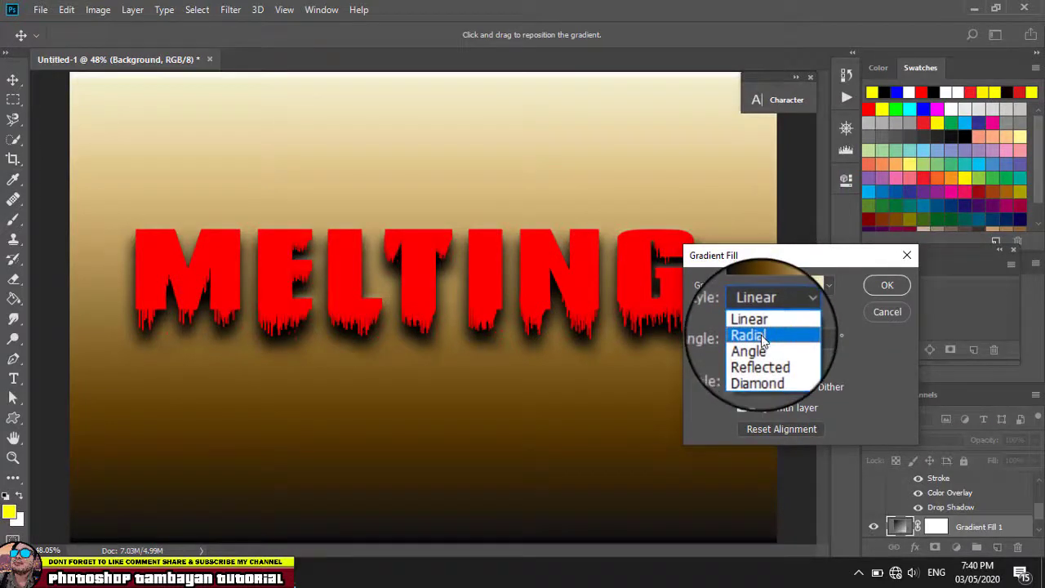
click(759, 337)
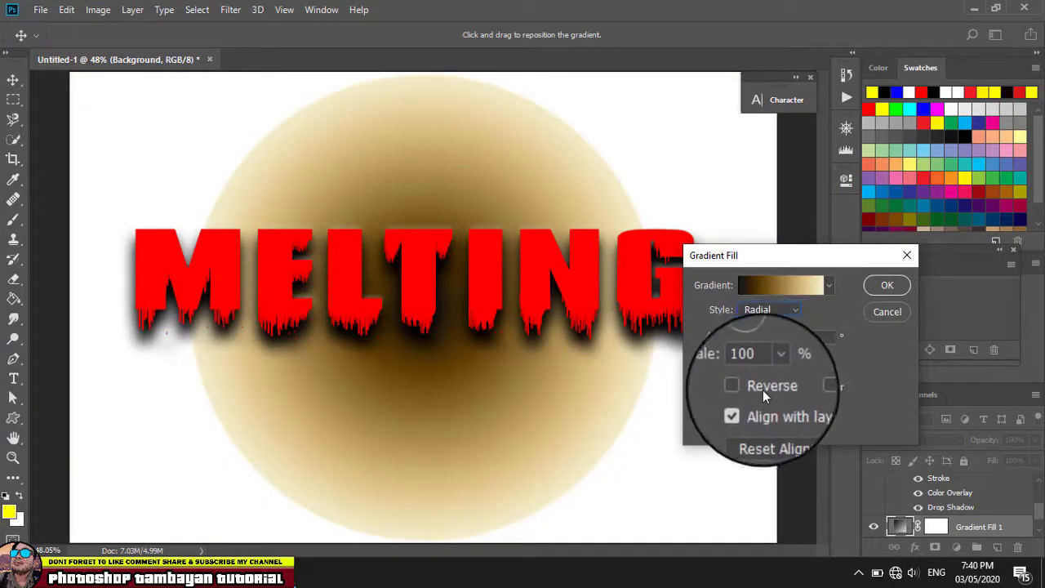
click(762, 388)
click(774, 370)
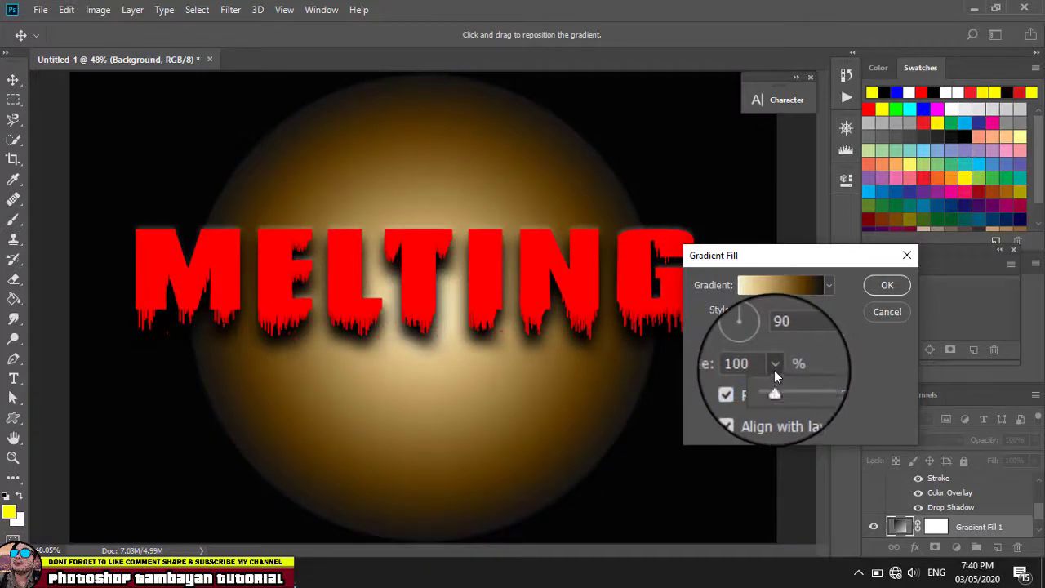
drag(775, 386, 791, 387)
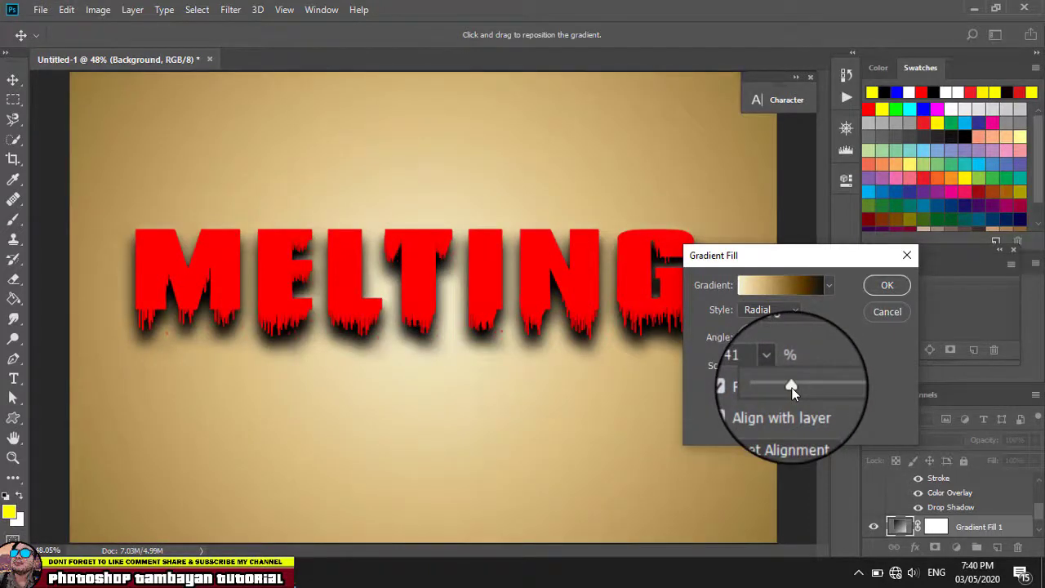
drag(791, 387, 786, 387)
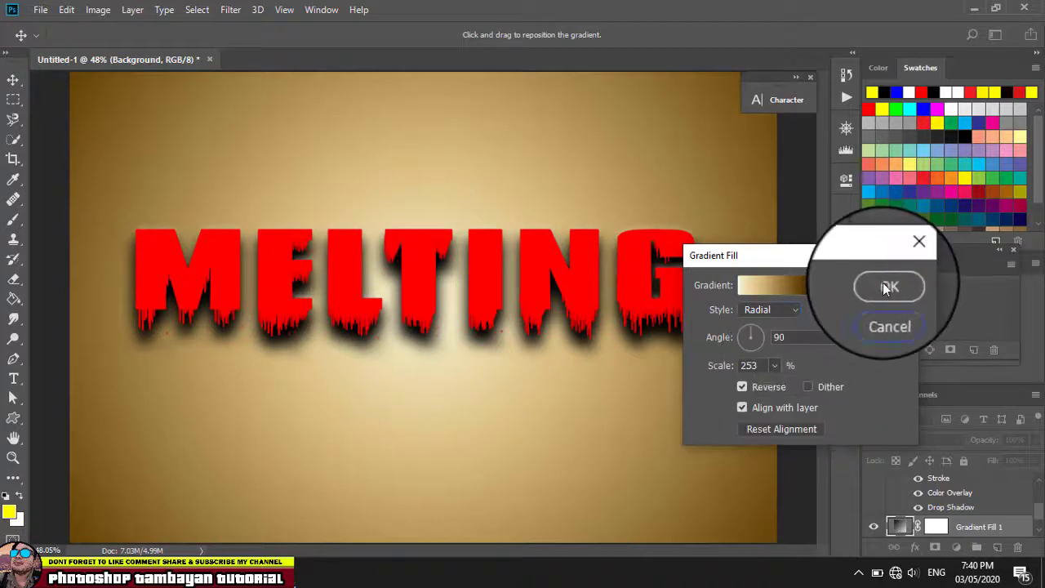
click(886, 289)
click(792, 326)
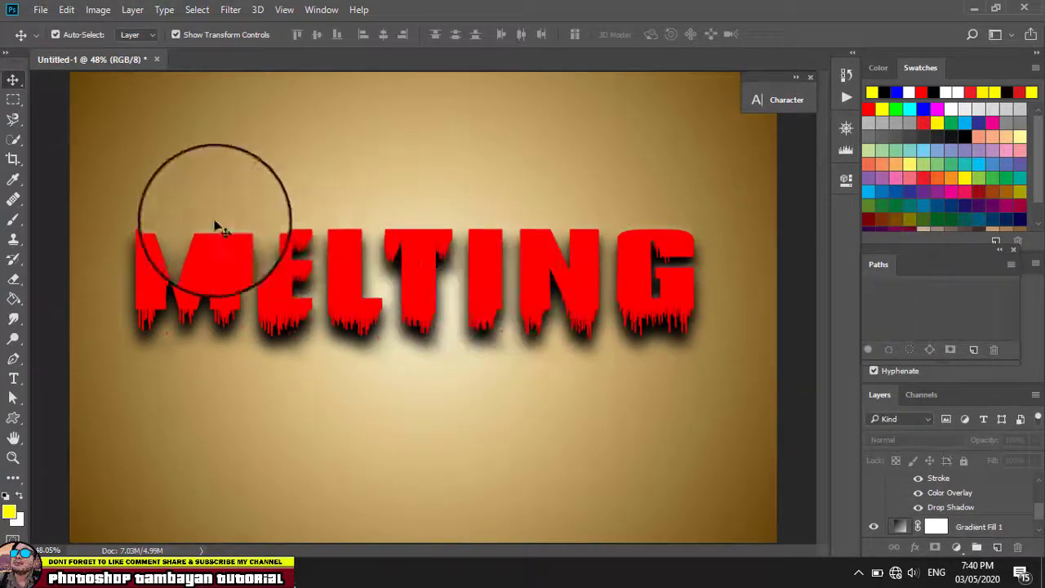
Step: Nudge the MELTING text upward on Layer 1, then select Gradient Fill 1
click(421, 274)
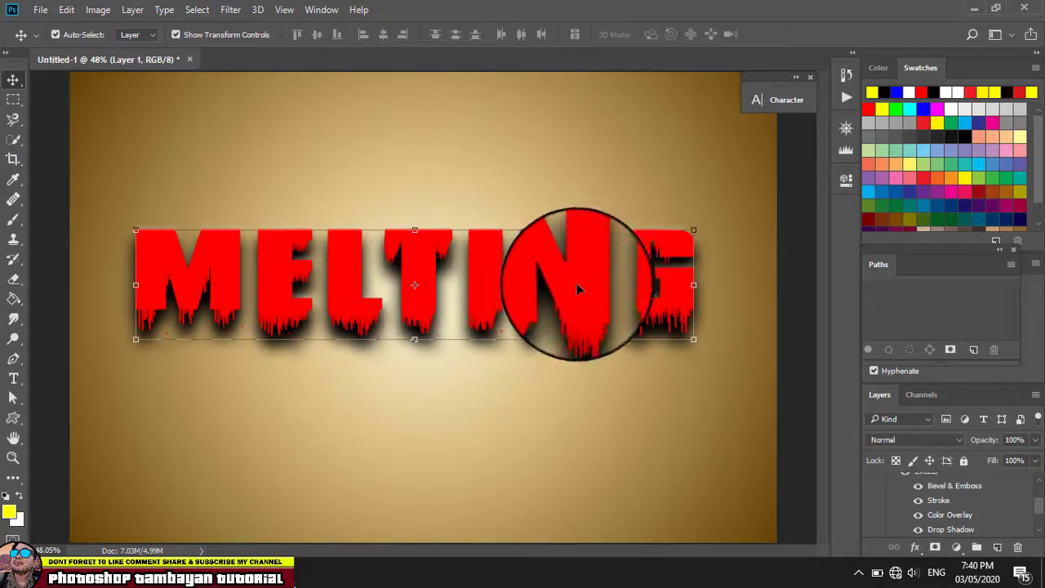
drag(577, 283, 577, 264)
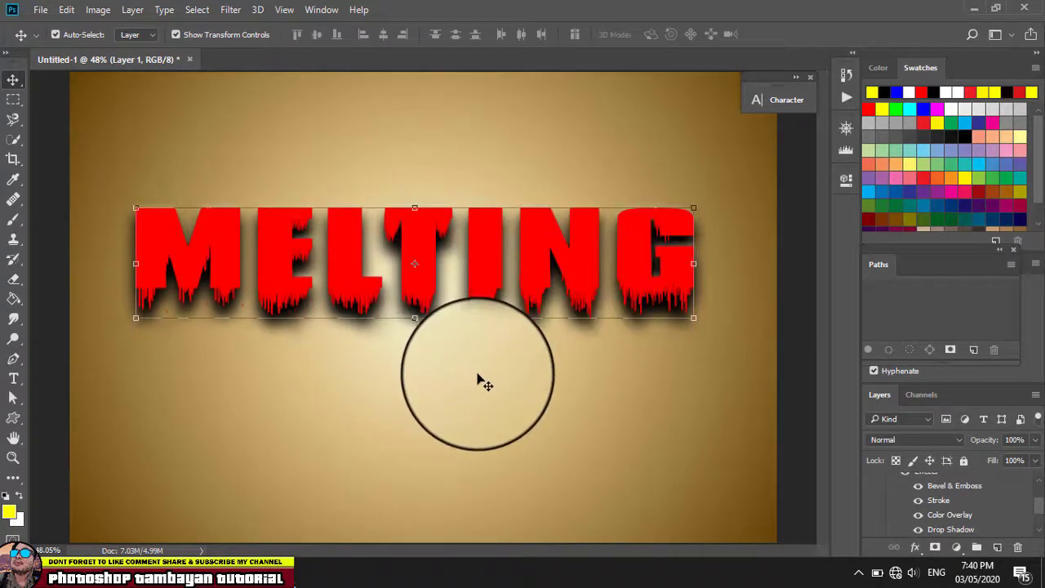
click(482, 386)
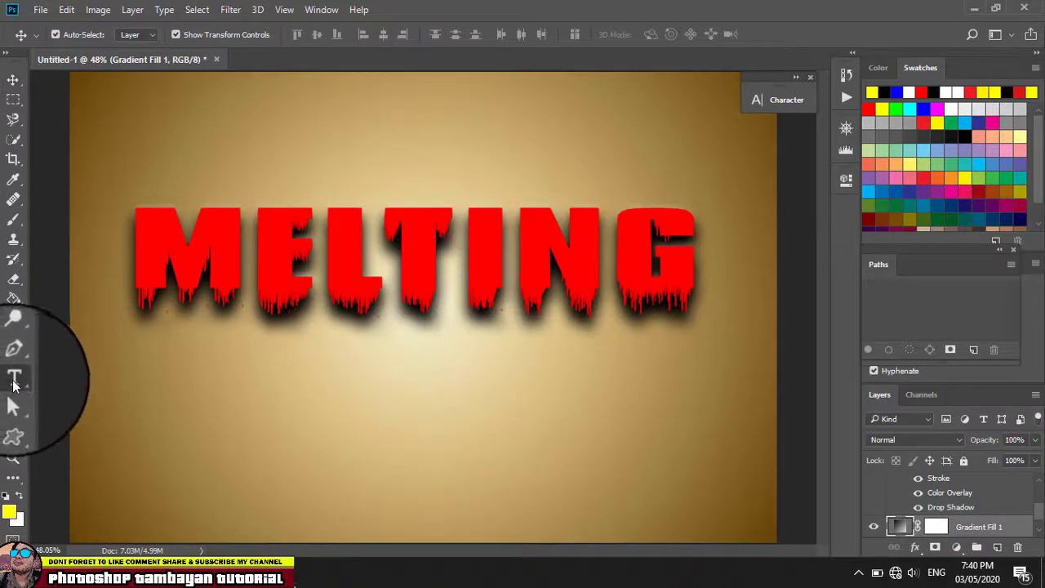
click(14, 379)
Step: Draw a text box below MELTING, colour the EFFECT text black, and fit the box
mouse_move(136, 344)
mouse_down()
mouse_move(600, 454)
mouse_move(703, 458)
mouse_up()
text(EFFECT)
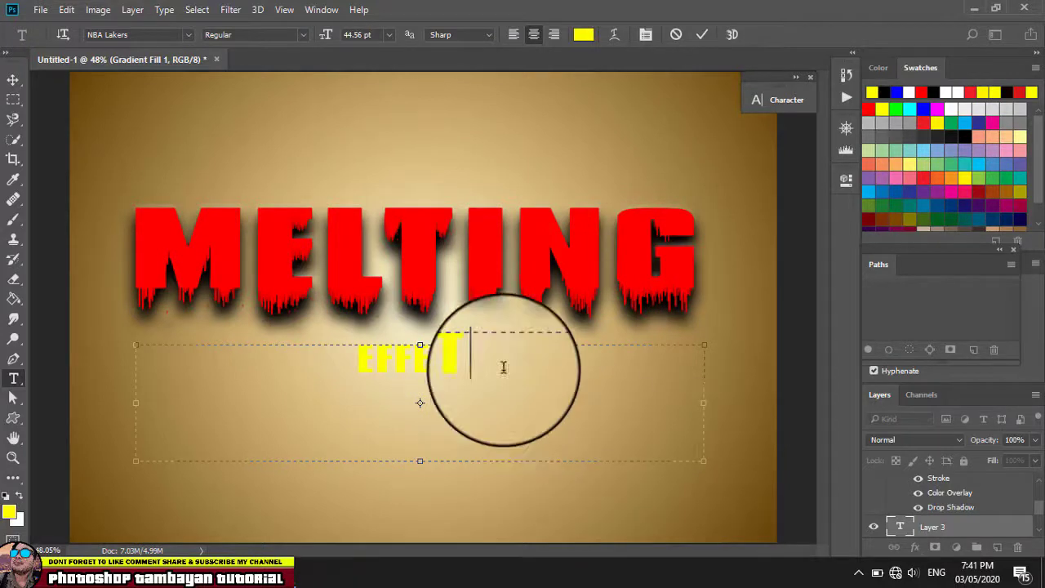
key(ctrl+a)
click(581, 36)
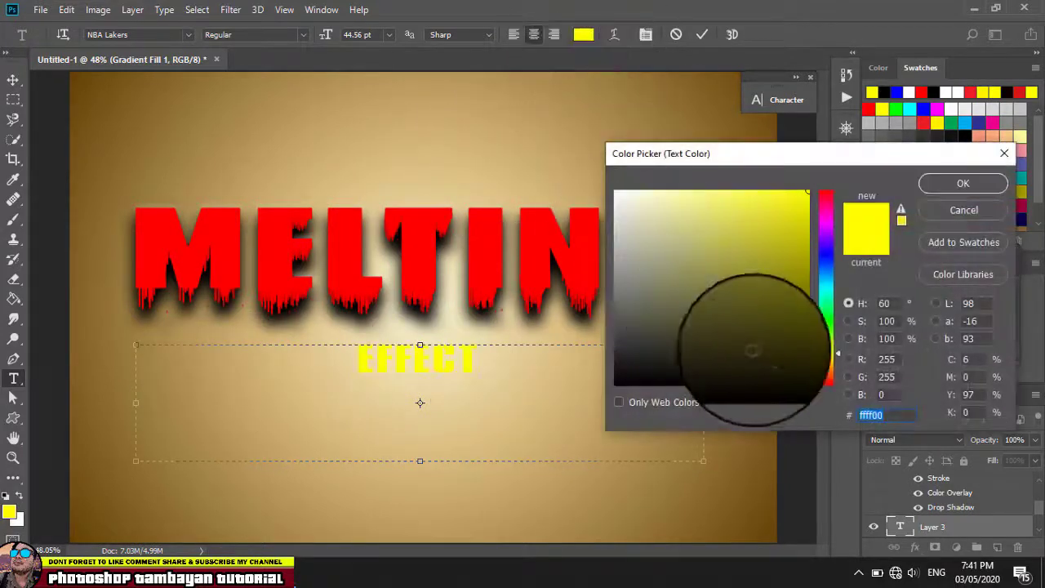
click(806, 382)
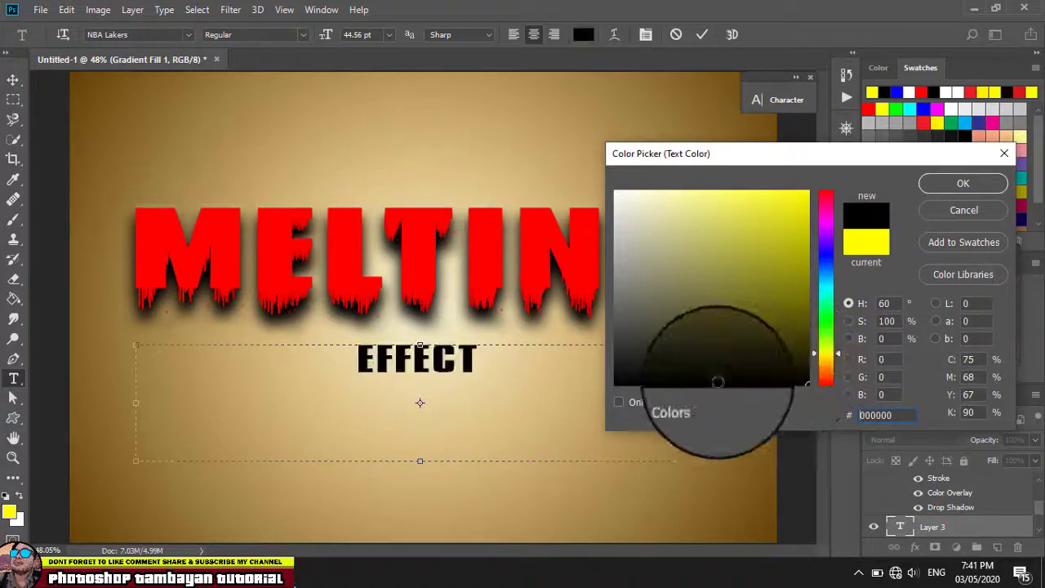
click(963, 183)
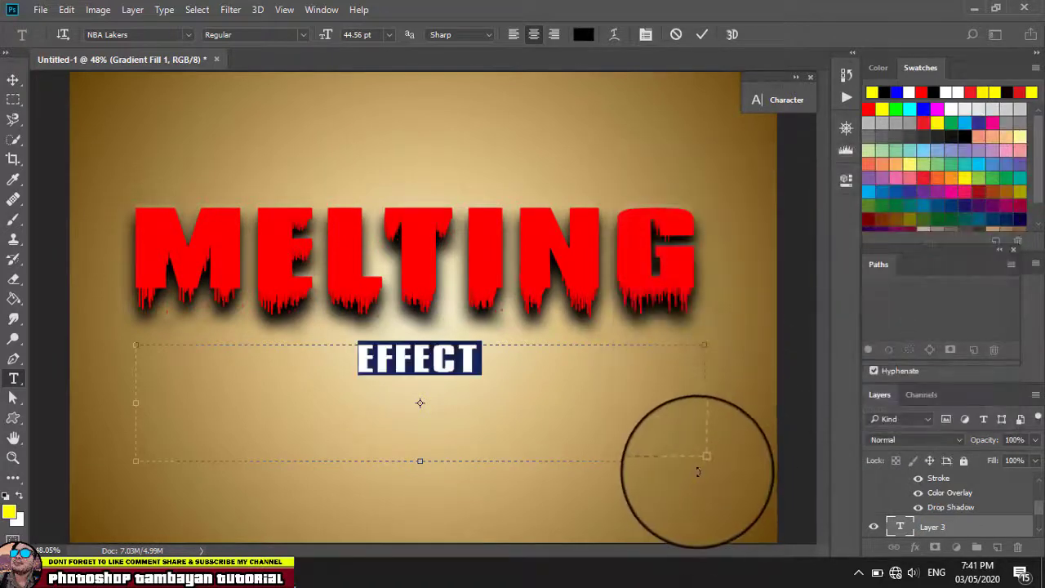
mouse_move(703, 460)
mouse_down()
mouse_move(553, 450)
mouse_move(295, 399)
mouse_up()
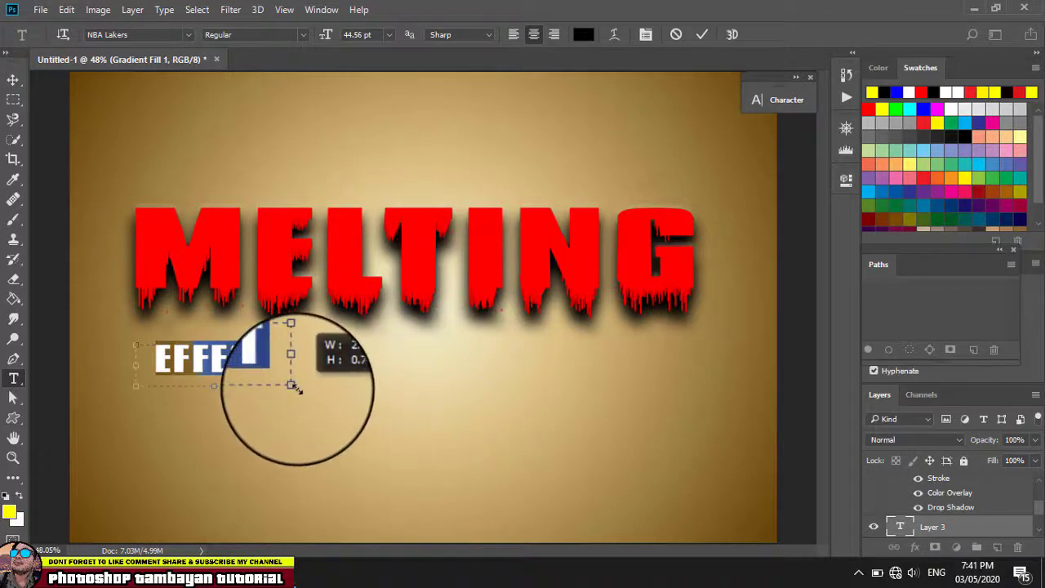
drag(295, 398, 287, 385)
Step: Stretch EFFECT much wider and centre it below MELTING
click(12, 85)
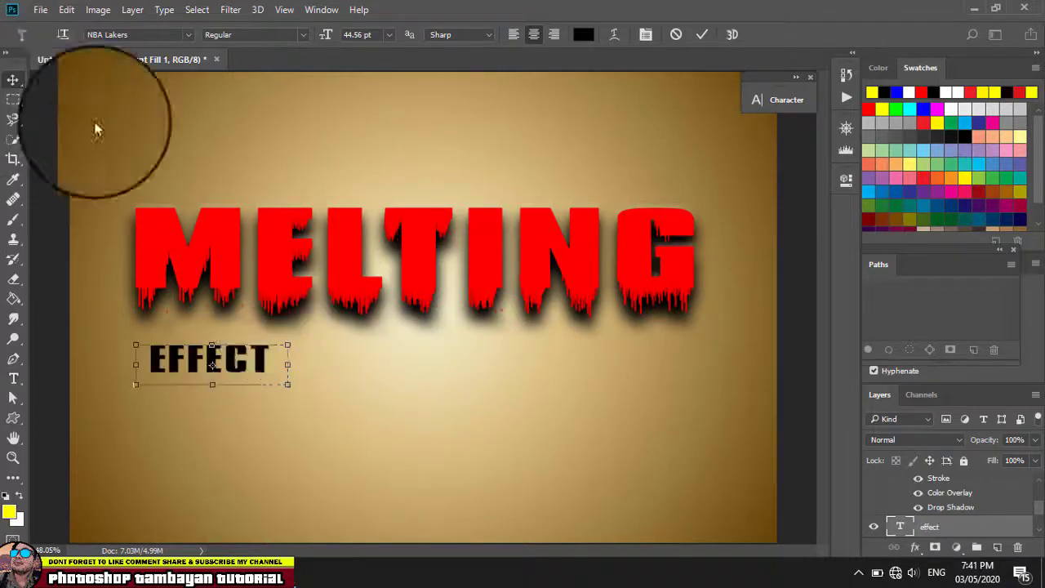
drag(287, 384, 755, 406)
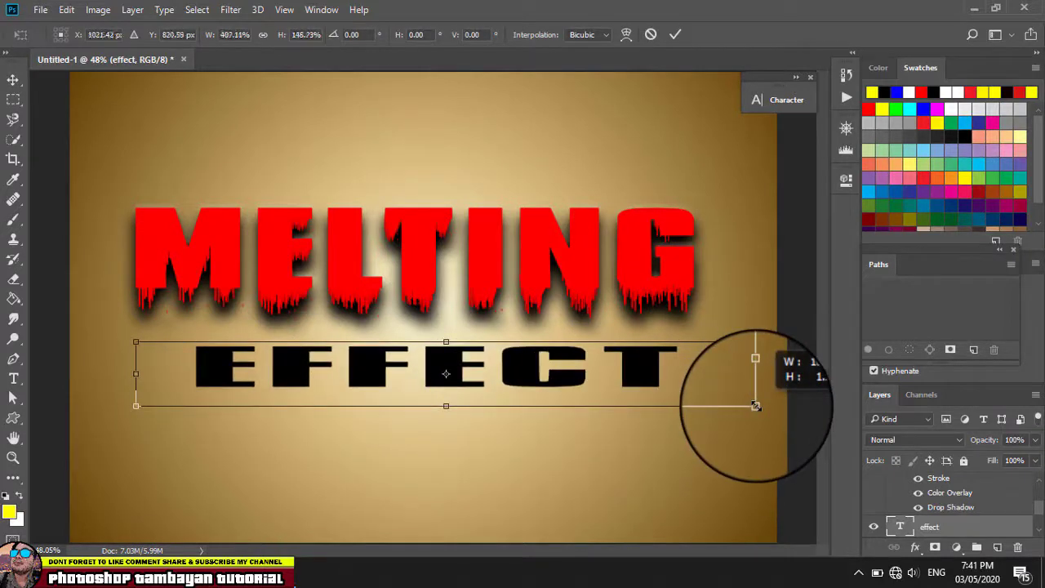
key(Return)
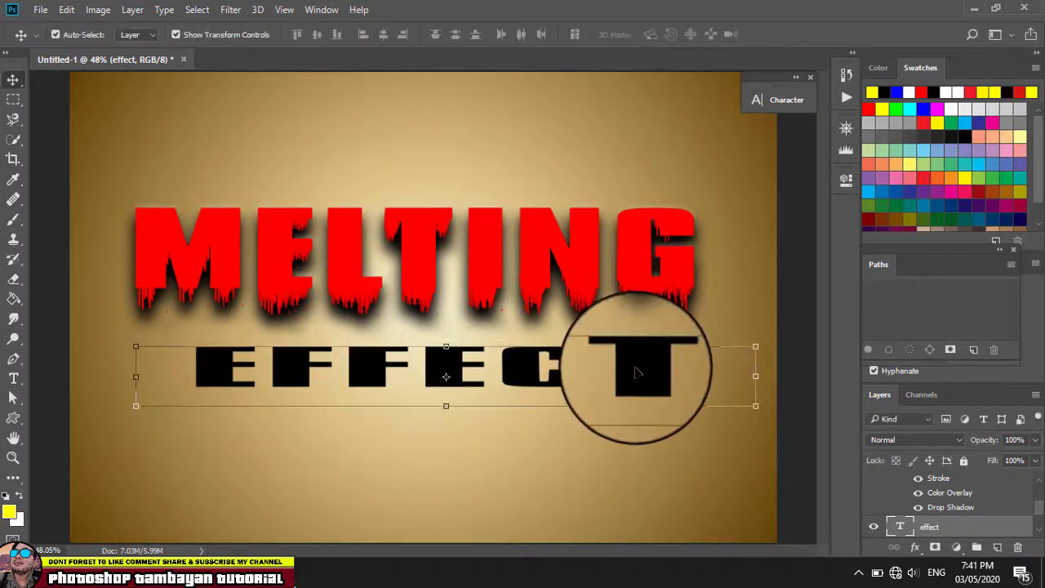
drag(642, 372, 637, 372)
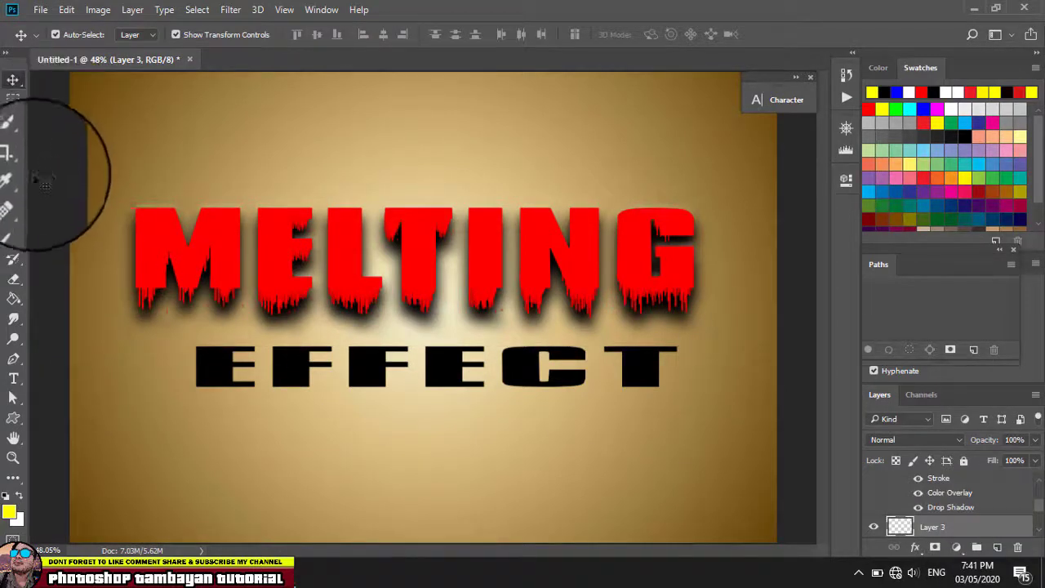
Step: Select the 2499 dripping spray brush and shrink its size
click(14, 221)
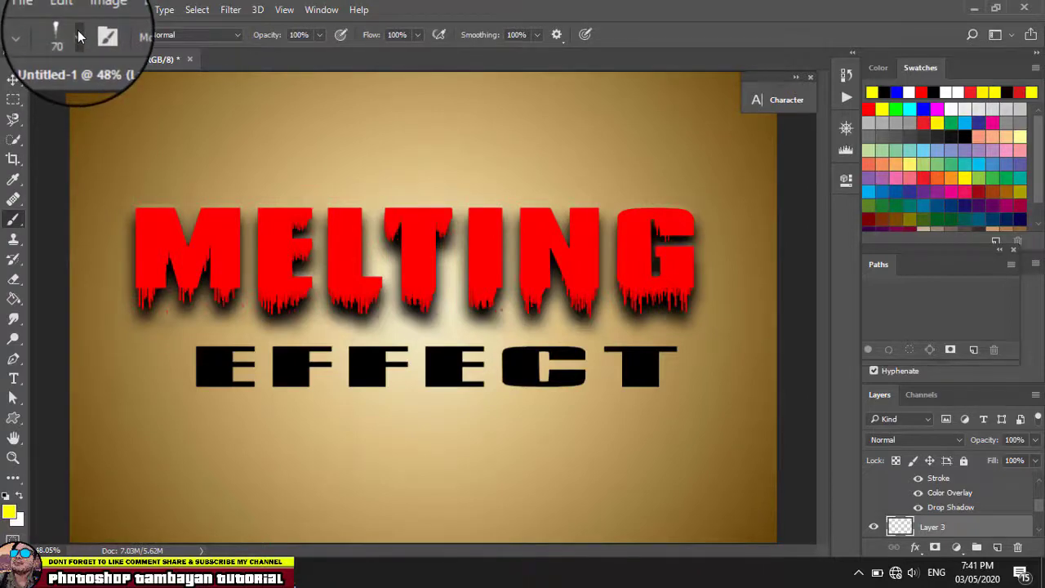
click(79, 36)
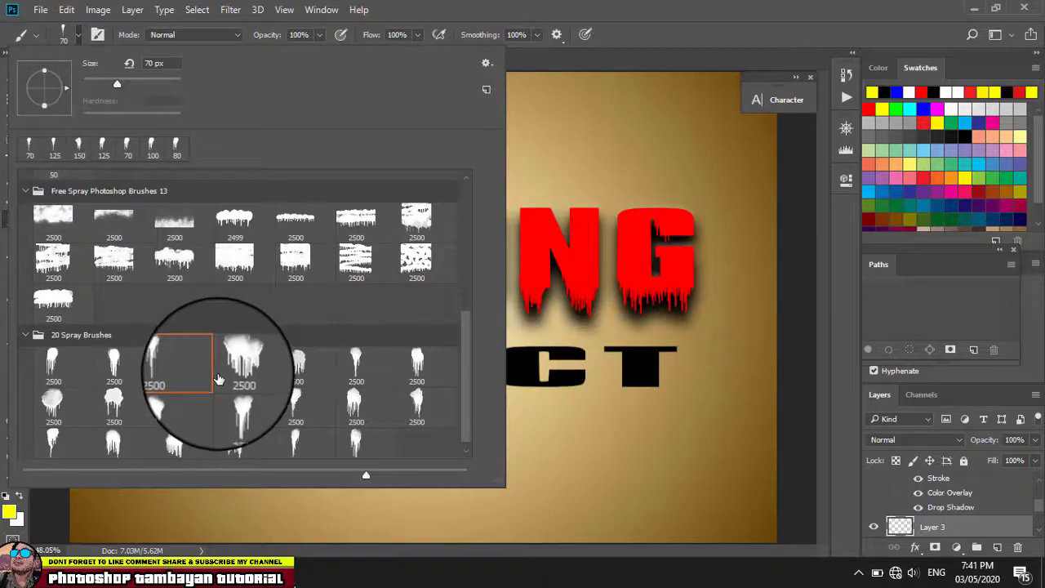
click(234, 216)
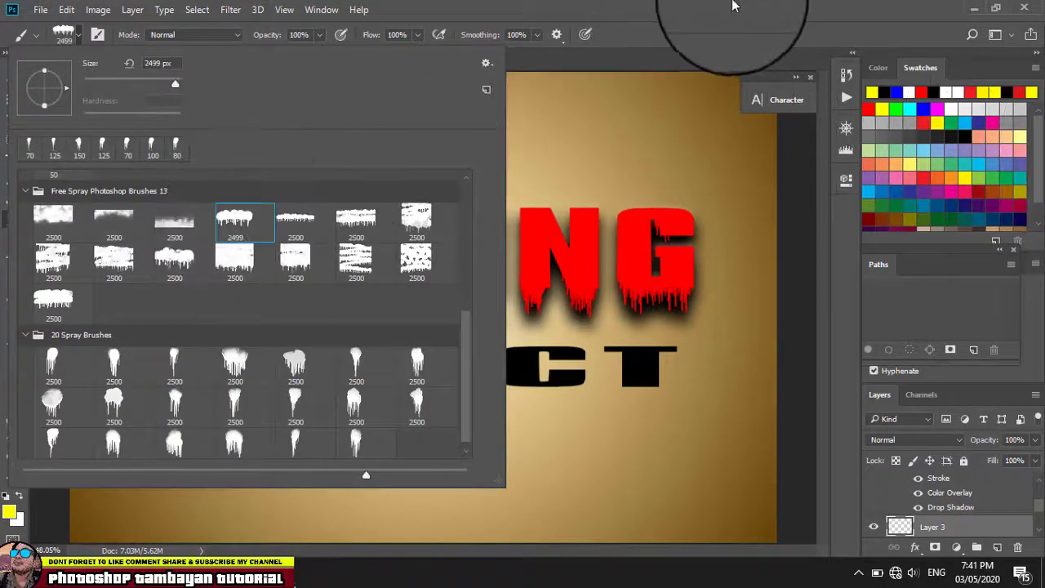
click(700, 6)
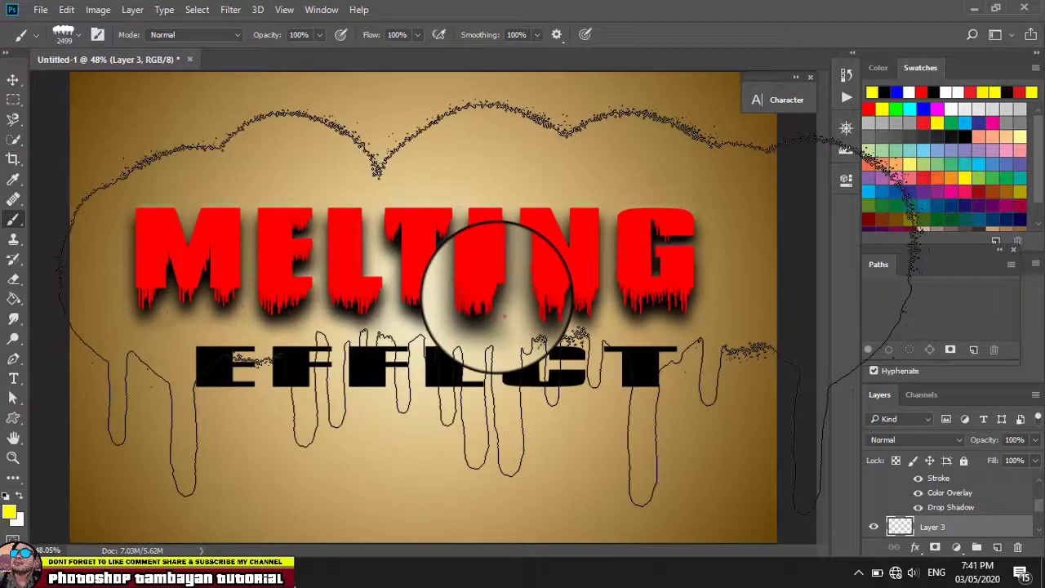
key(Return)
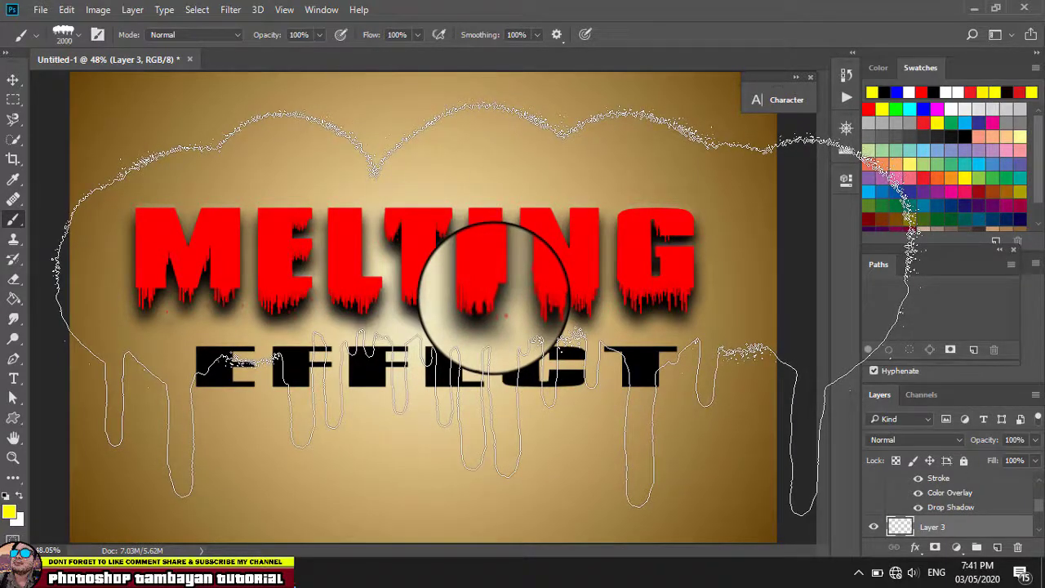
key(ctrl+z)
key(bracketleft)
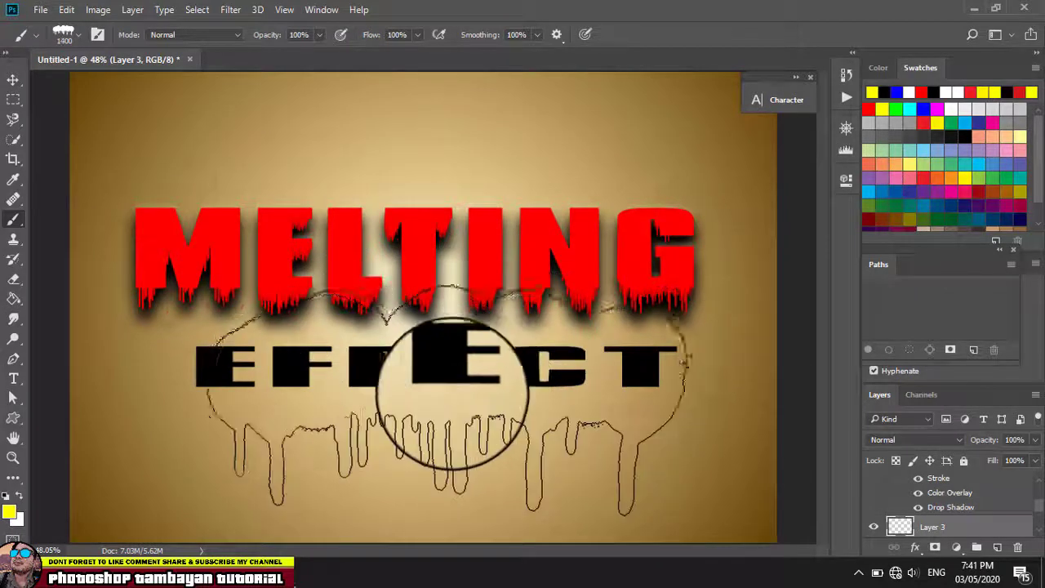
key(bracketleft)
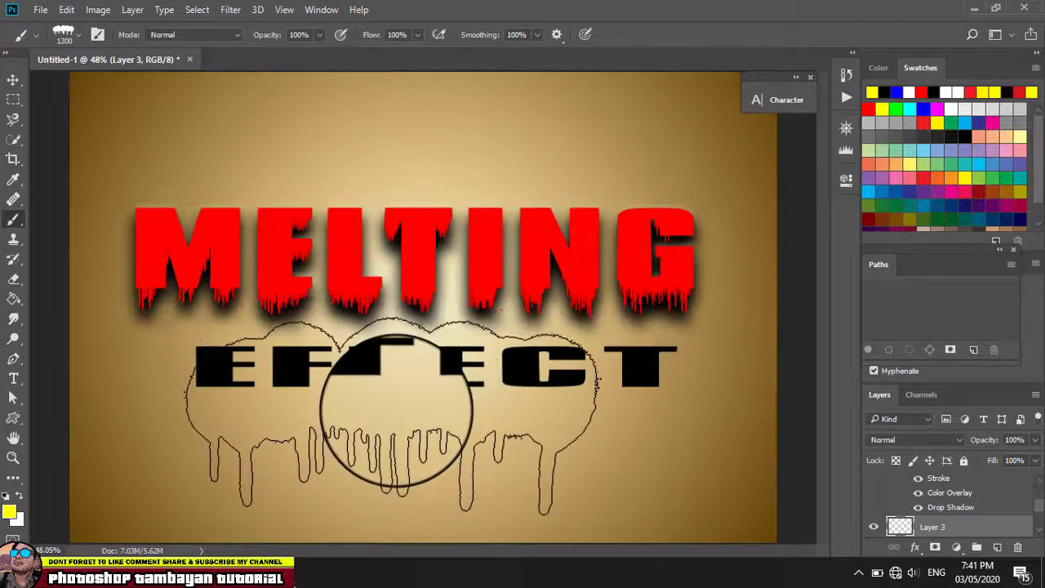
key(bracketleft)
key(bracketleft)
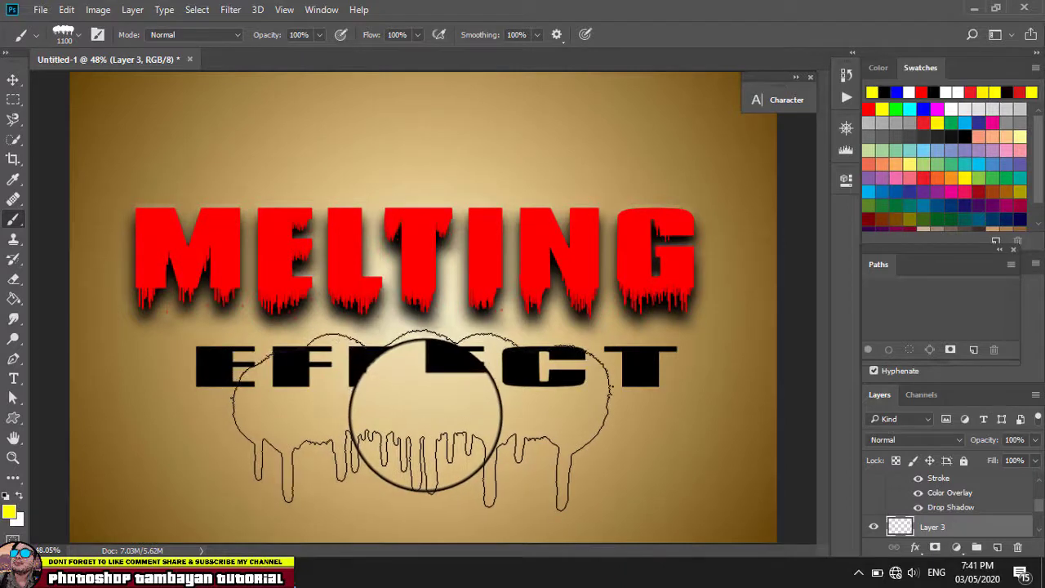
Step: Stamp a black dripping splash over the EFFECT text
click(430, 410)
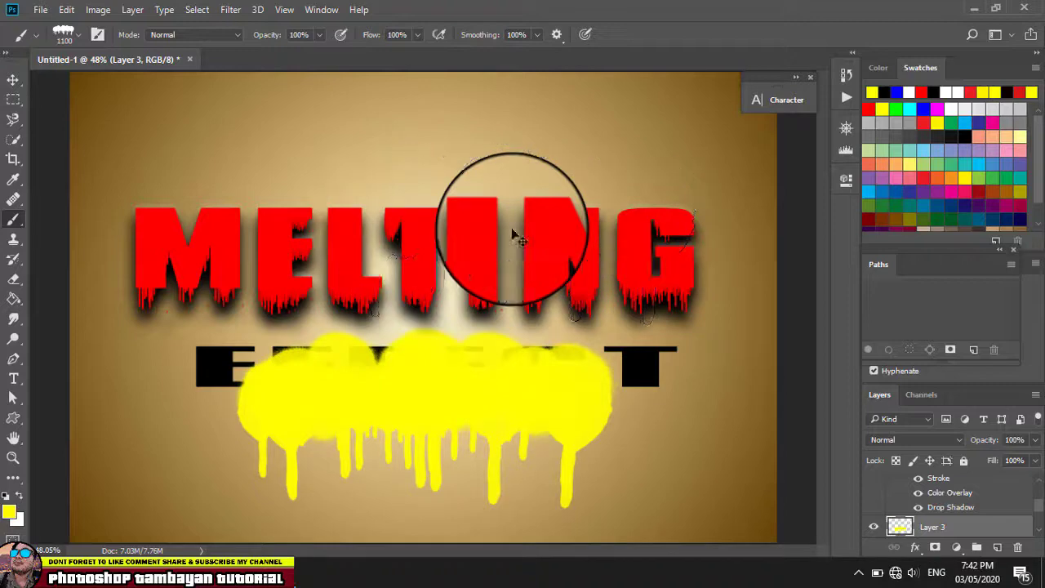
key(ctrl+z)
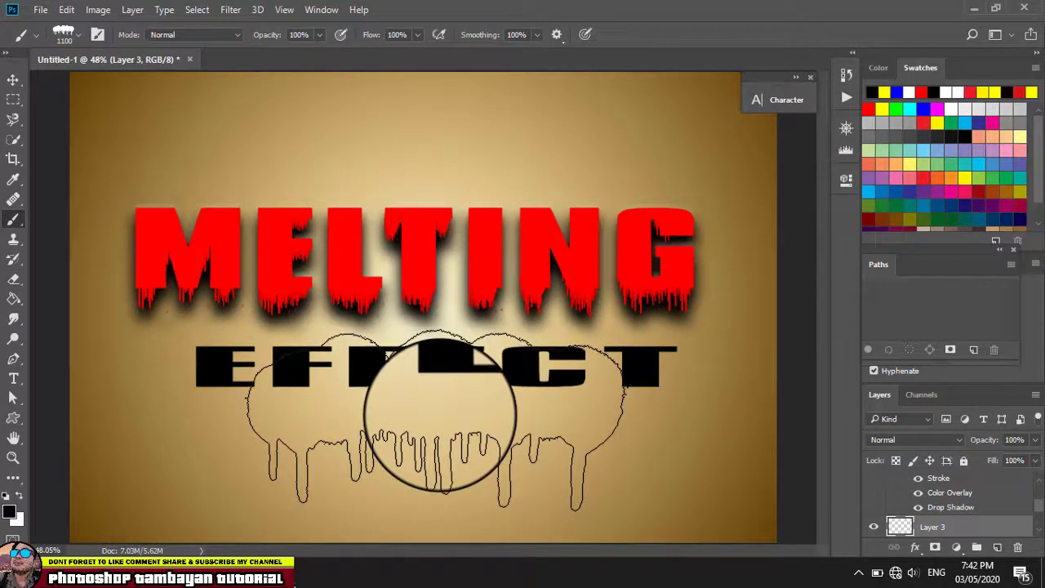
click(436, 420)
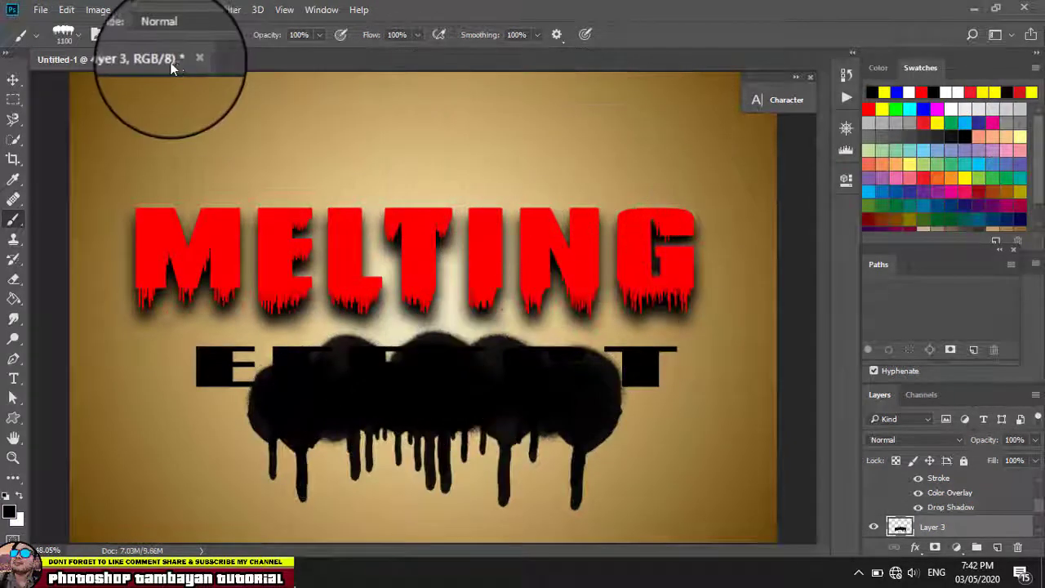
Step: Stretch the black drip splash layer wider to both the left and right
click(13, 79)
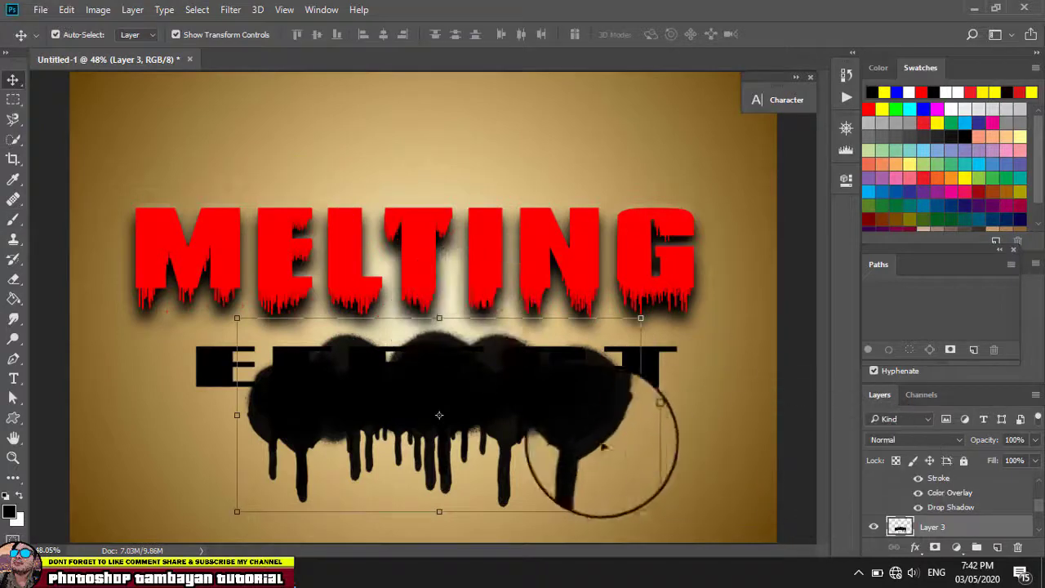
drag(640, 415, 716, 415)
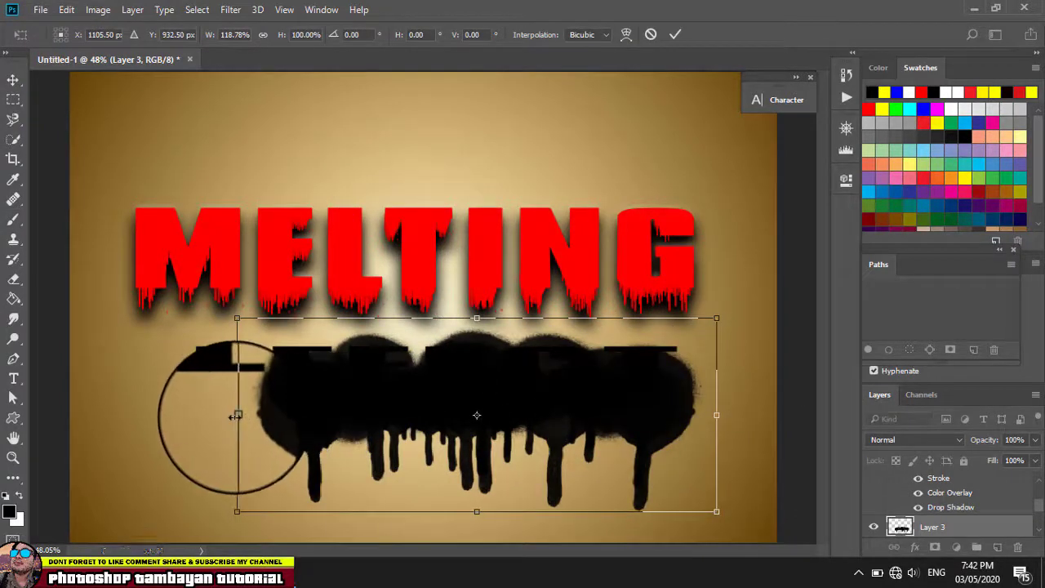
mouse_move(223, 415)
mouse_down()
mouse_move(163, 412)
mouse_move(127, 430)
mouse_move(120, 417)
mouse_up()
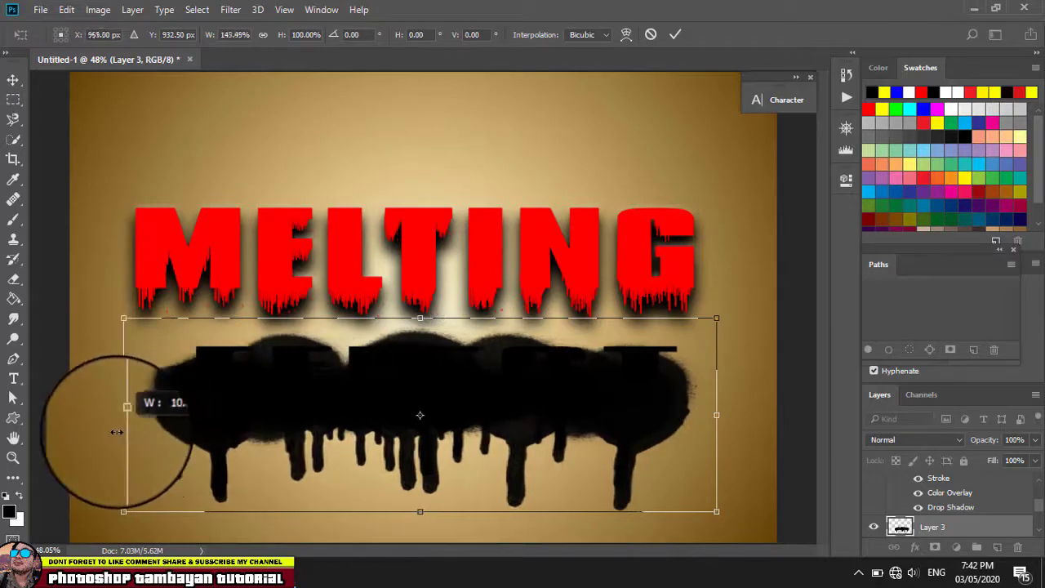
drag(717, 414, 740, 415)
key(Return)
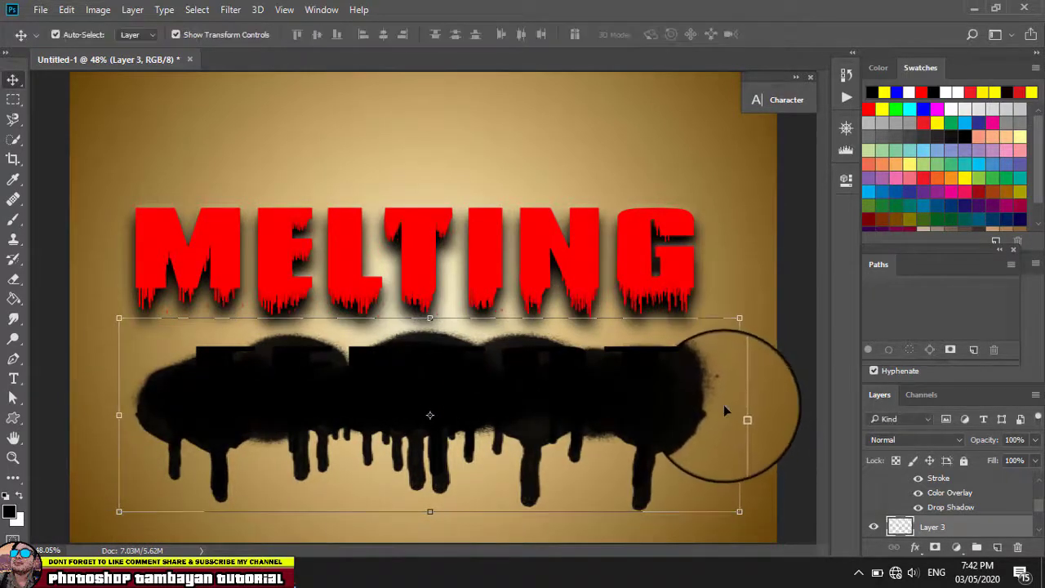
Step: Move the EFFECT text layer above the drip layer in the Layers panel
scroll(964, 514, down, 3)
click(964, 508)
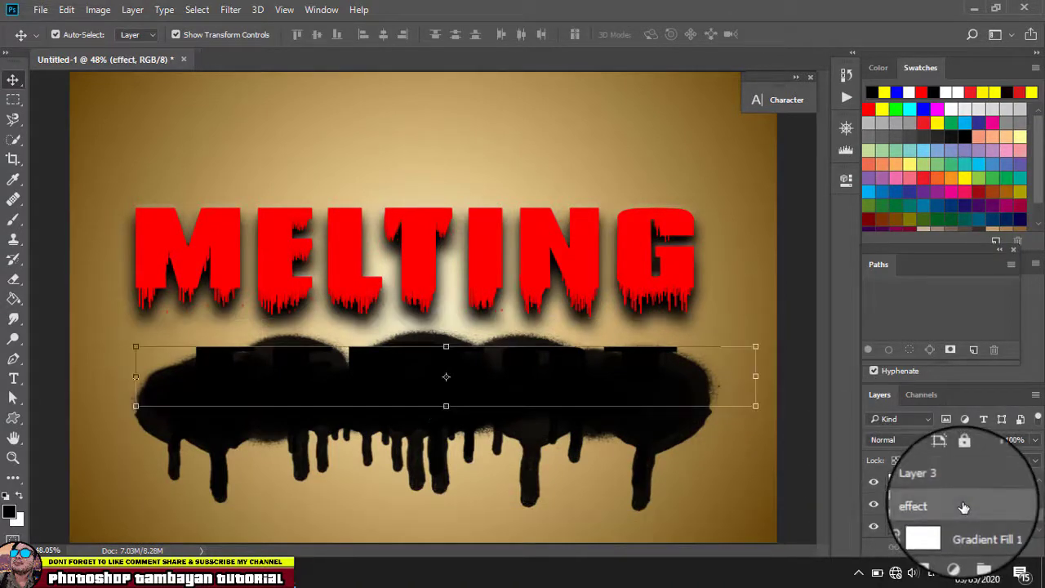
drag(963, 508, 964, 483)
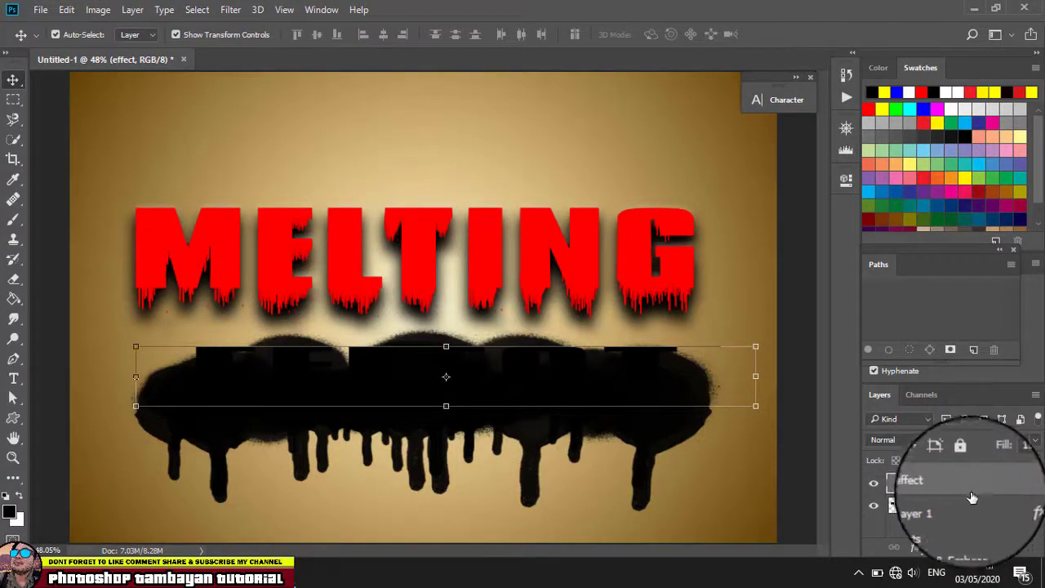
scroll(973, 474, up, 1)
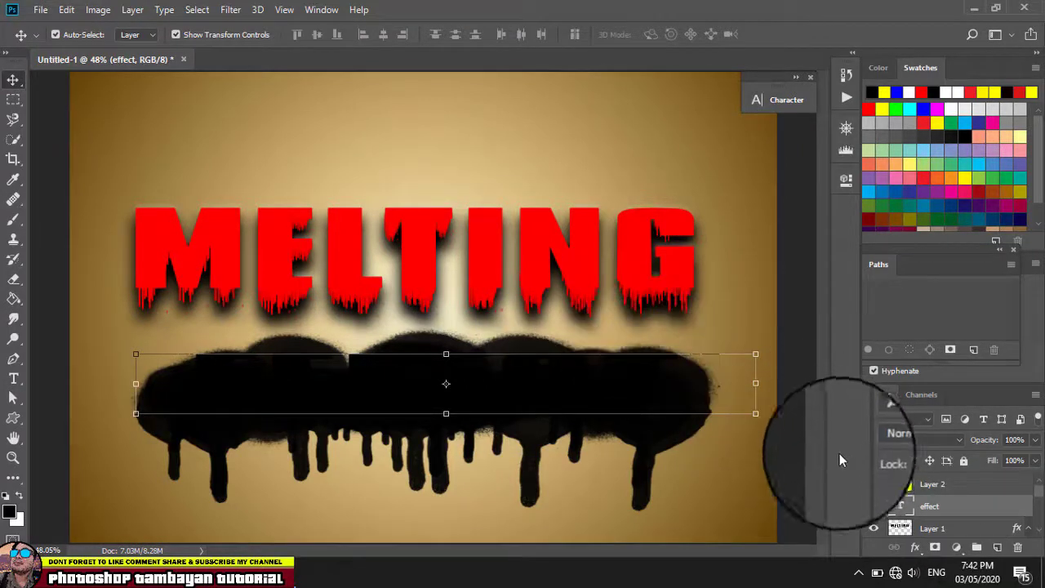
Step: Try lowering the opacity of the MELTING text layer
click(1037, 441)
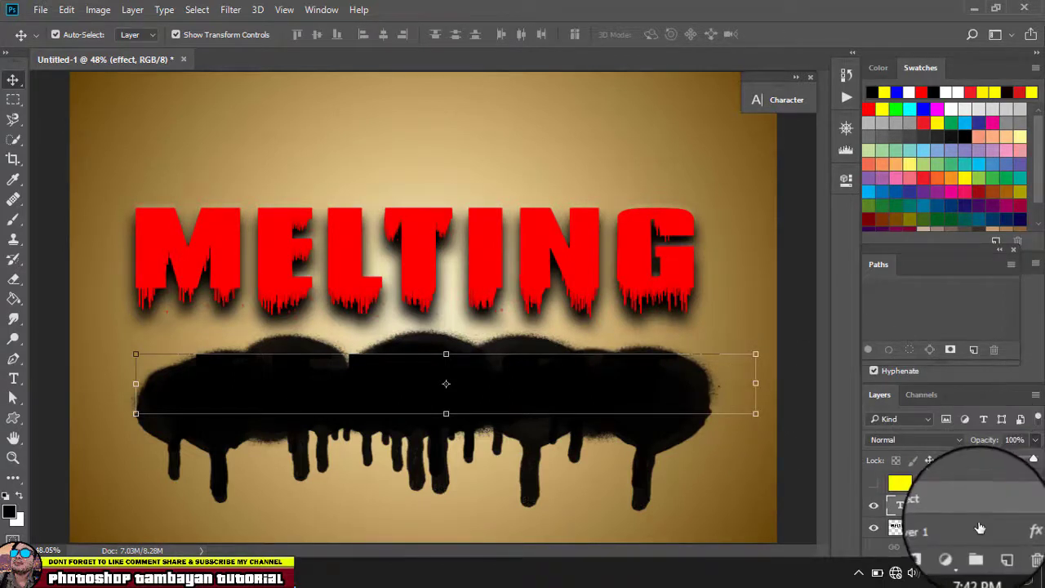
click(931, 528)
scroll(938, 506, down, 2)
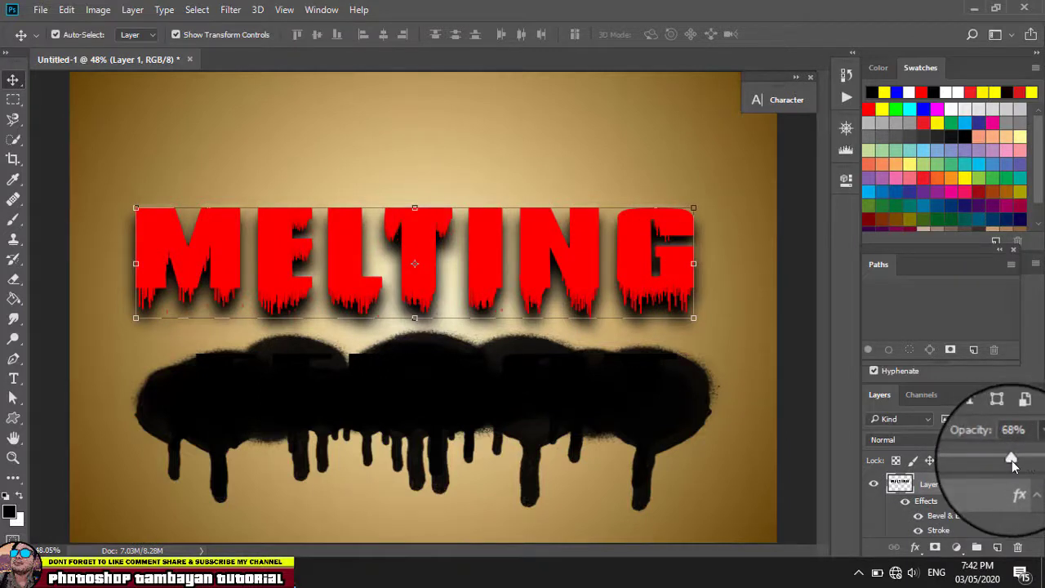
drag(1012, 462, 1034, 462)
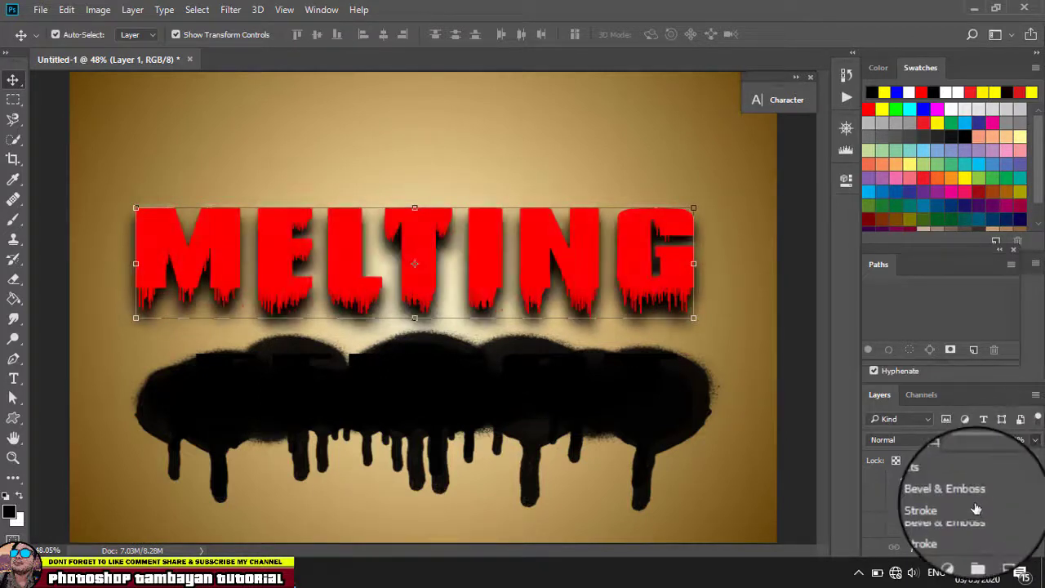
Step: Set the drip splash layer's opacity to 79%
click(977, 513)
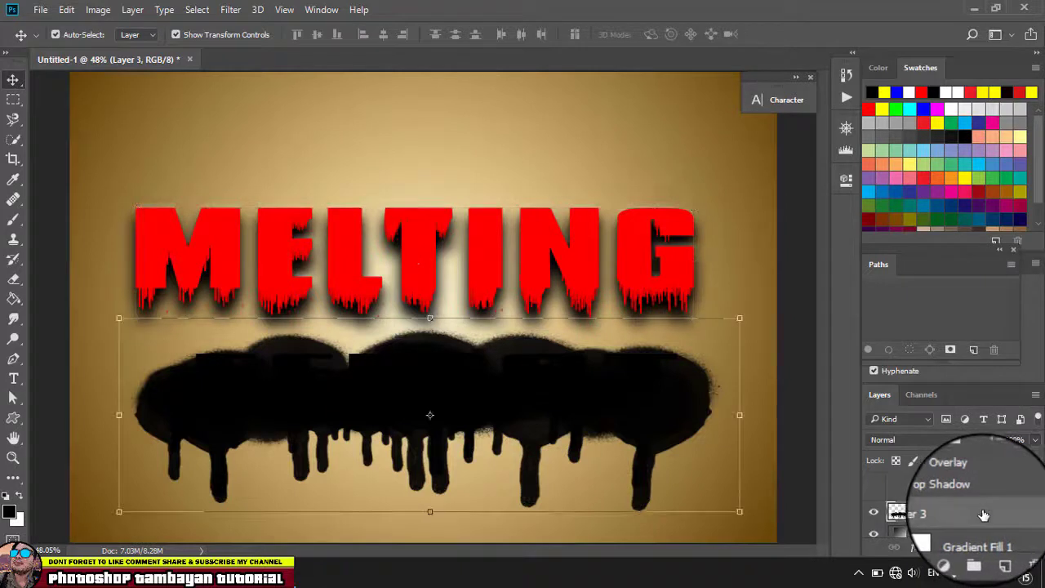
click(1034, 441)
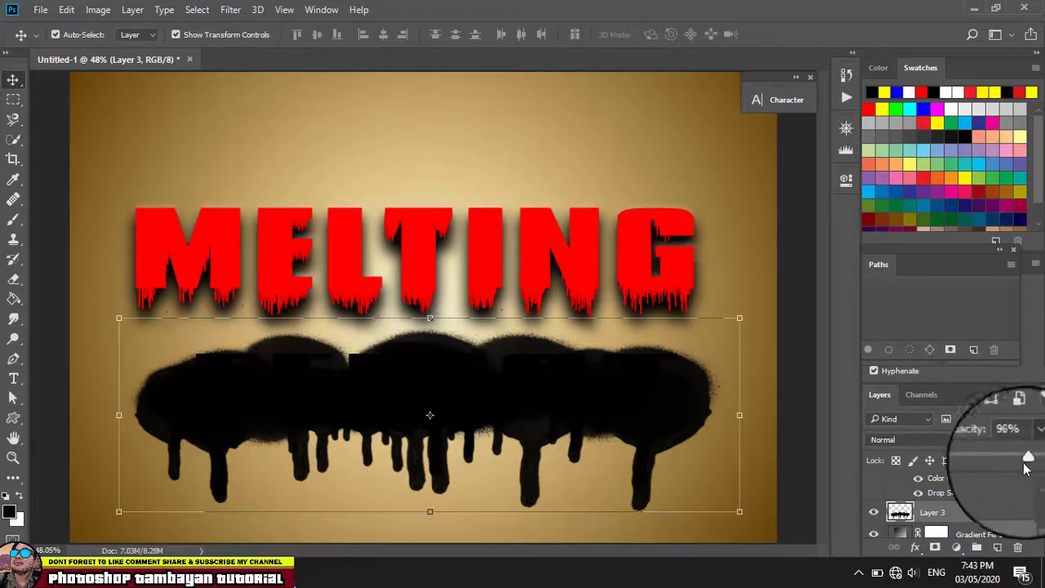
drag(1026, 467, 1021, 467)
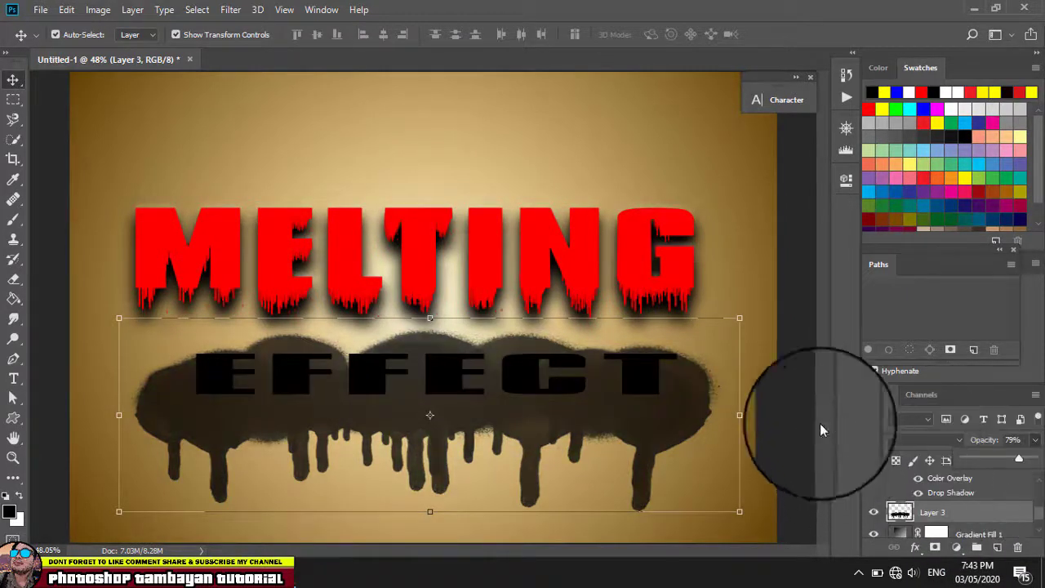
click(793, 401)
Step: Nudge the EFFECT text slightly lower and select the drip layer behind it
drag(523, 384, 525, 396)
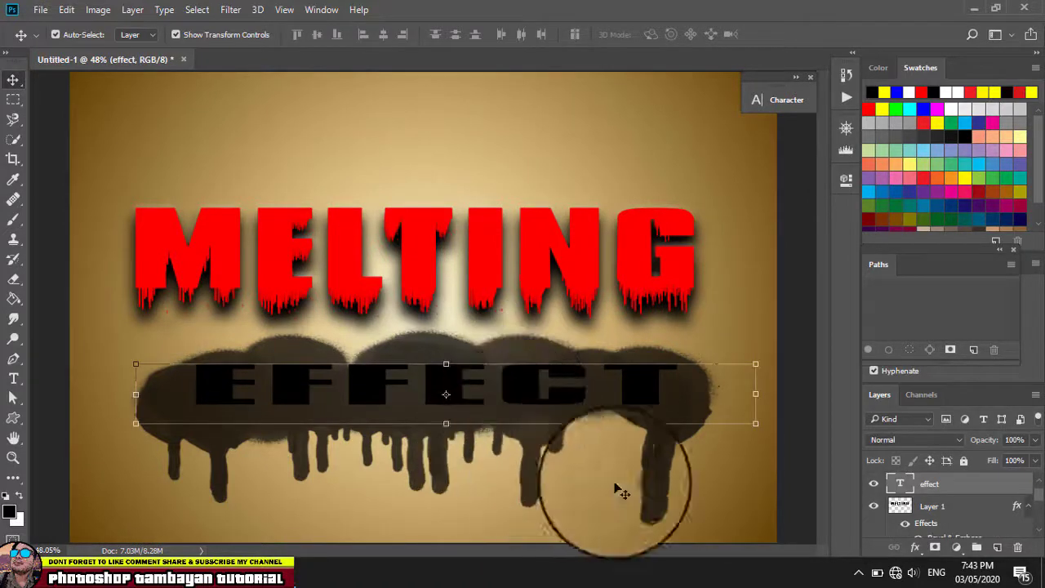
click(800, 450)
click(529, 461)
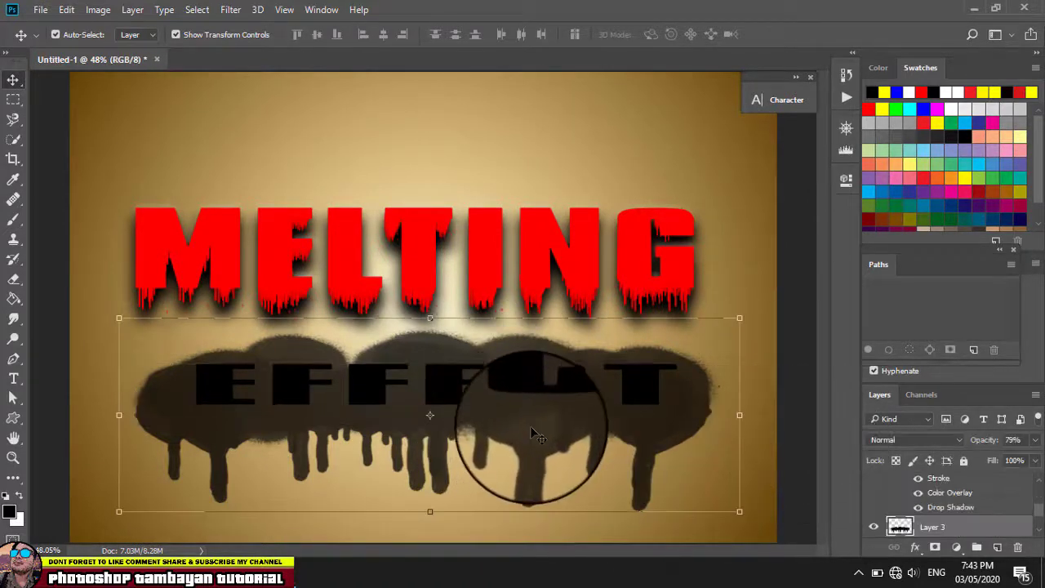
Step: Squash the drips to about 68% height, then discard the transform
key(ctrl+t)
drag(431, 511, 431, 449)
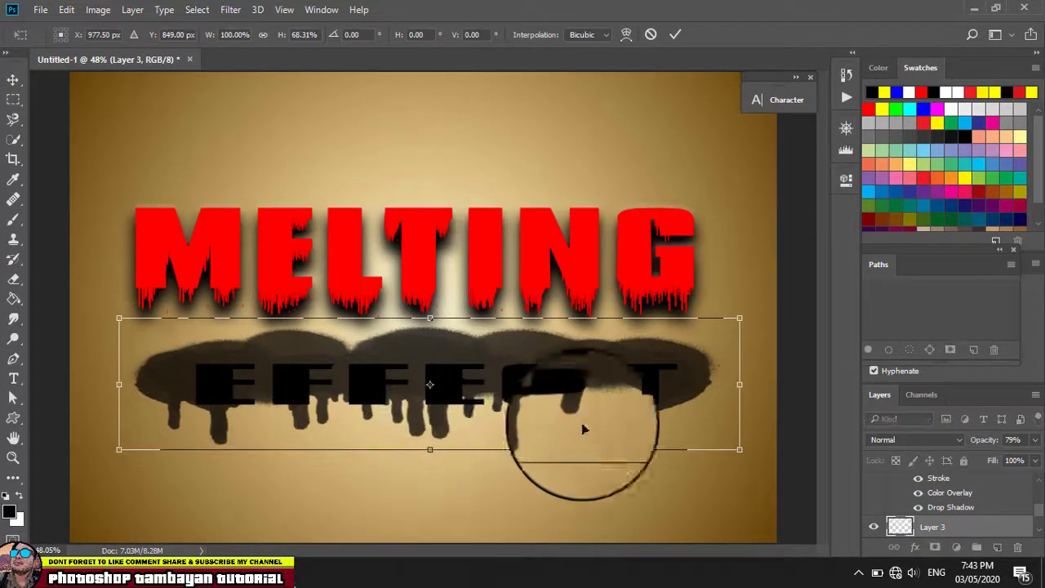
drag(687, 364, 691, 361)
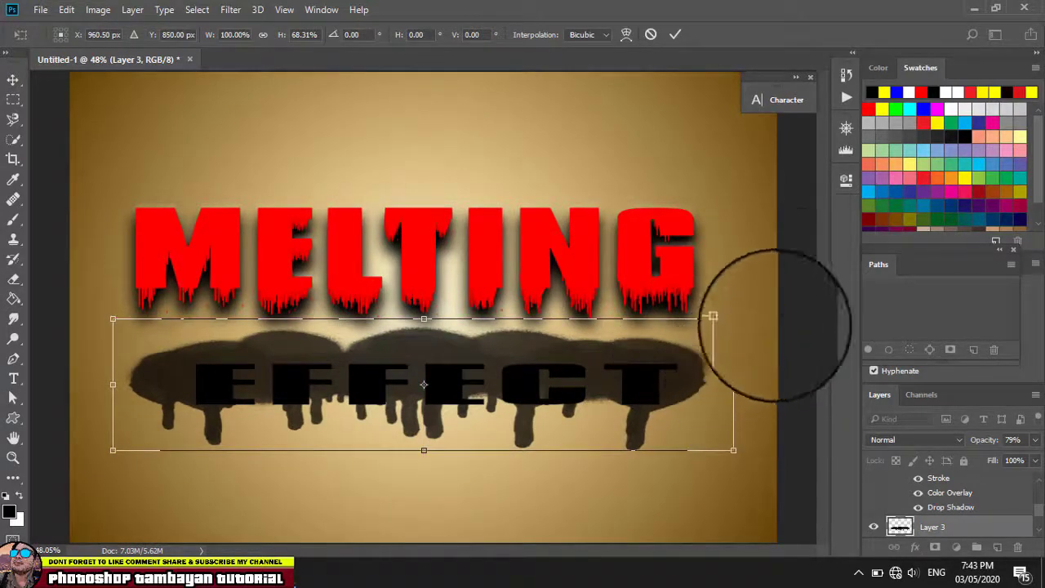
click(15, 81)
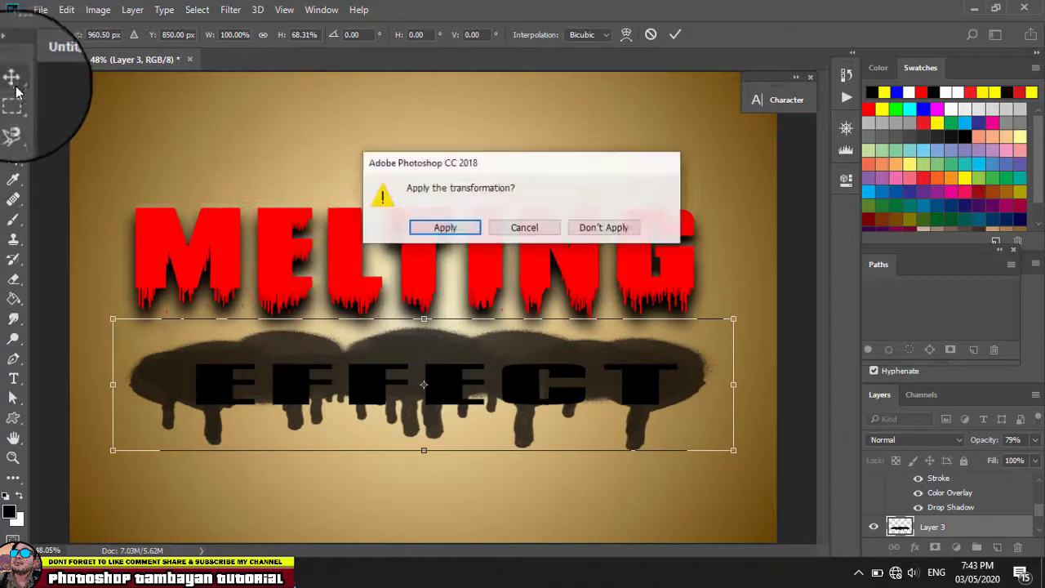
click(594, 230)
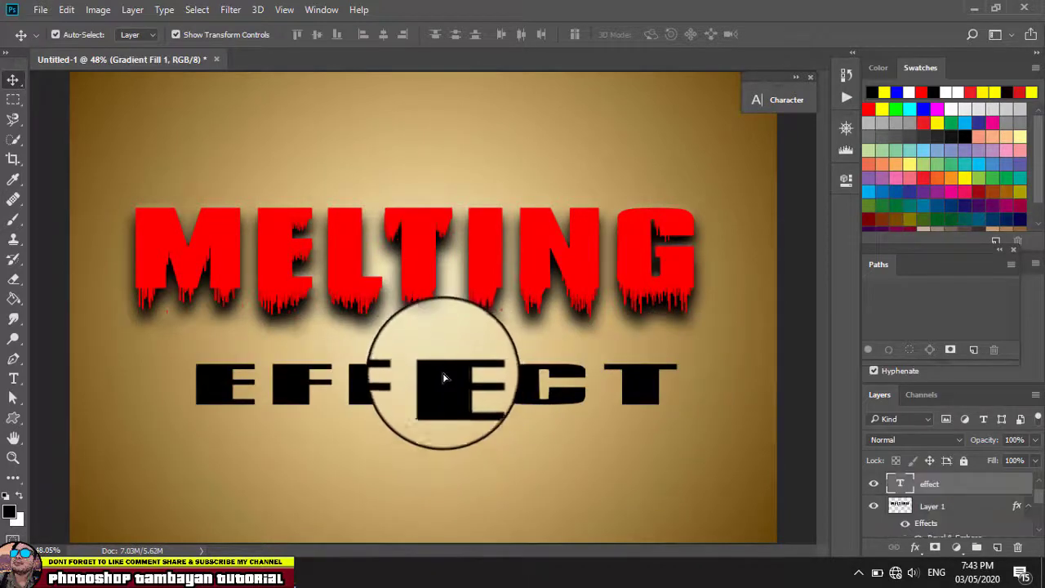
Step: Move the EFFECT text slightly upward and bring up its Blending Options
drag(443, 377, 440, 373)
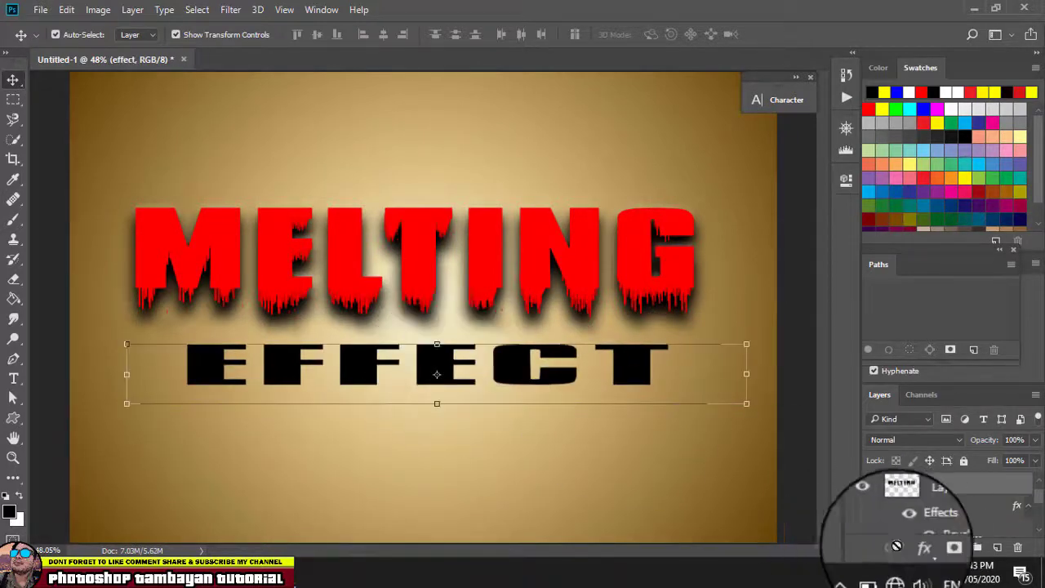
click(915, 547)
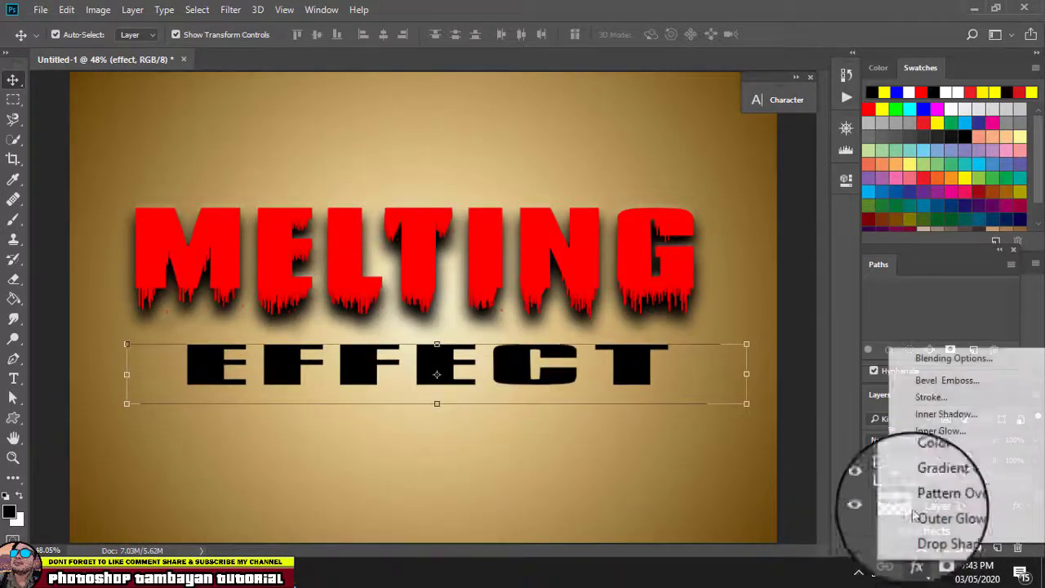
click(921, 358)
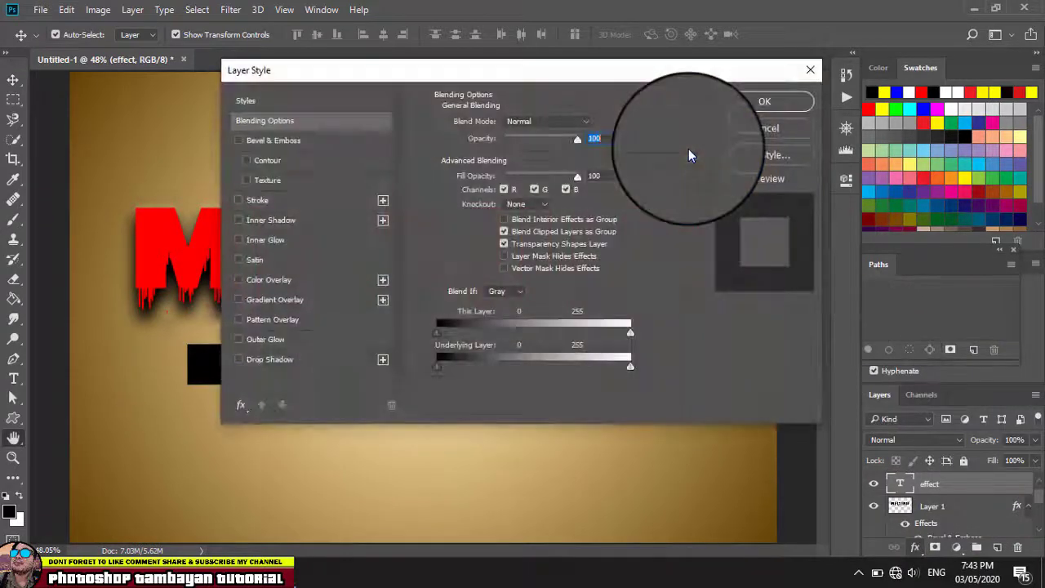
drag(490, 71, 806, 73)
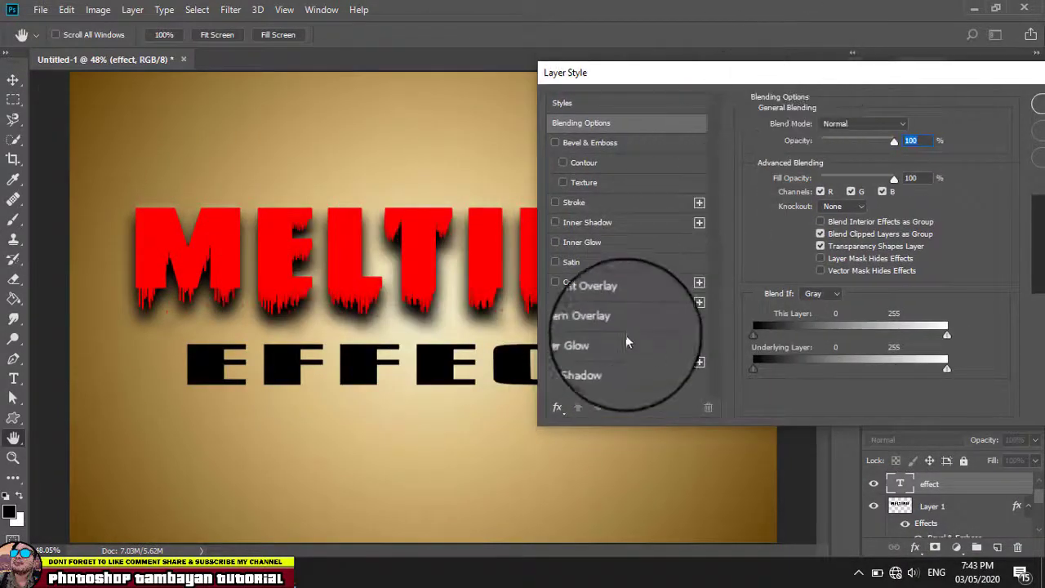
Step: Give EFFECT a drop shadow and a 1 px white outside stroke
click(601, 365)
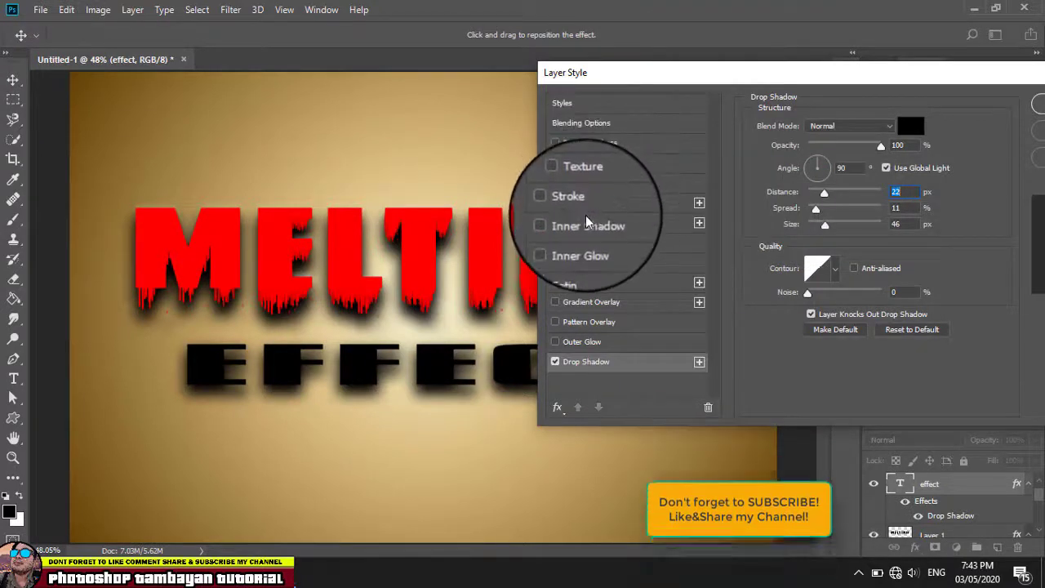
click(613, 203)
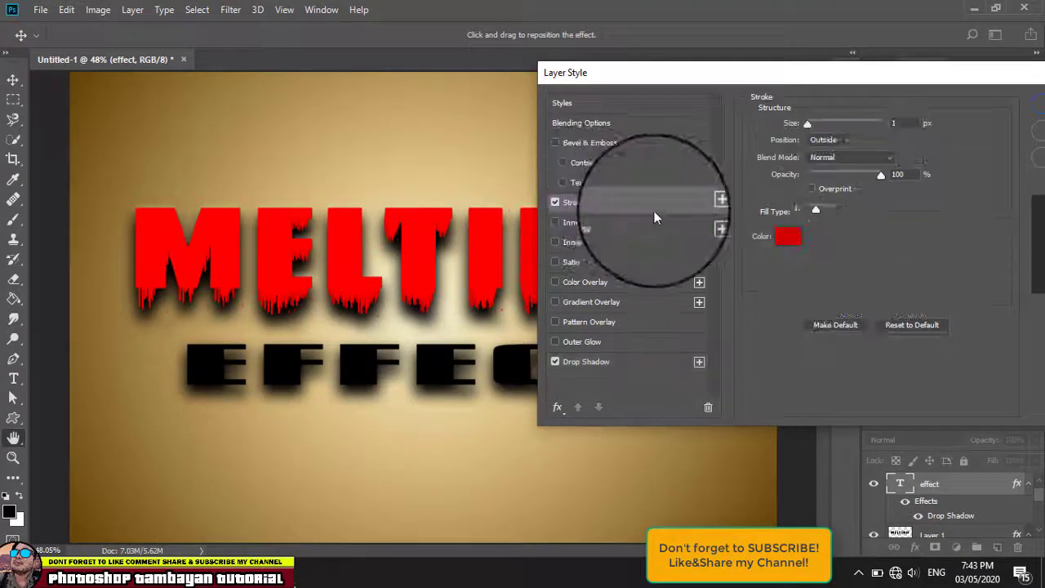
click(784, 237)
drag(644, 215, 525, 139)
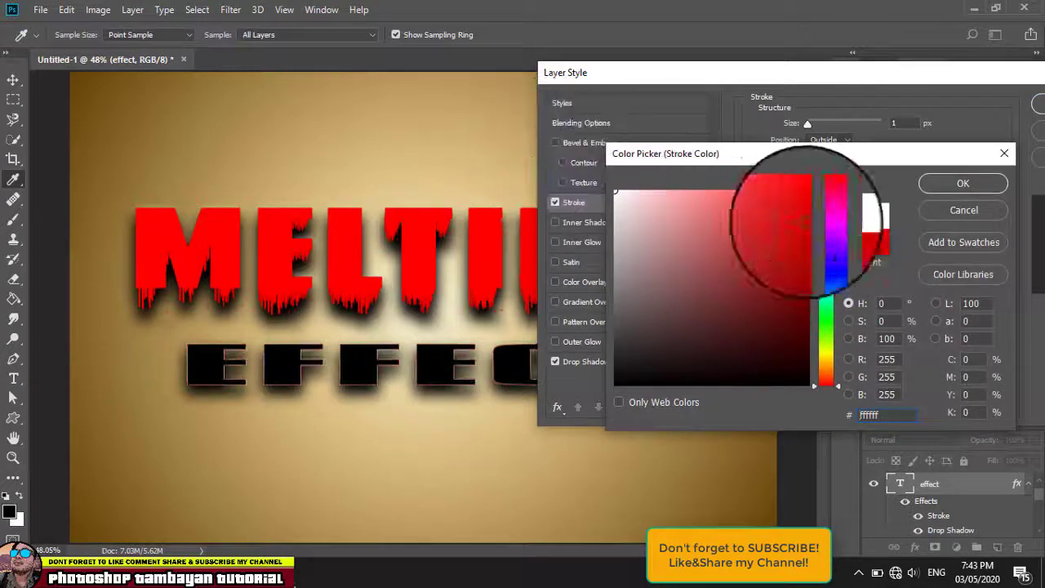
click(962, 183)
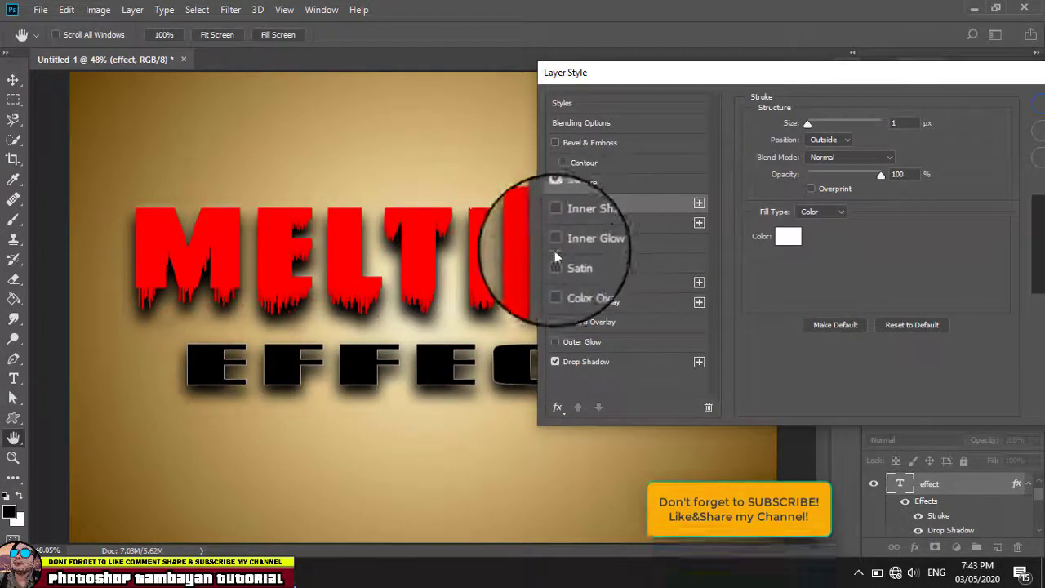
Step: Enable Outer Glow on EFFECT with Normal blend mode
click(583, 338)
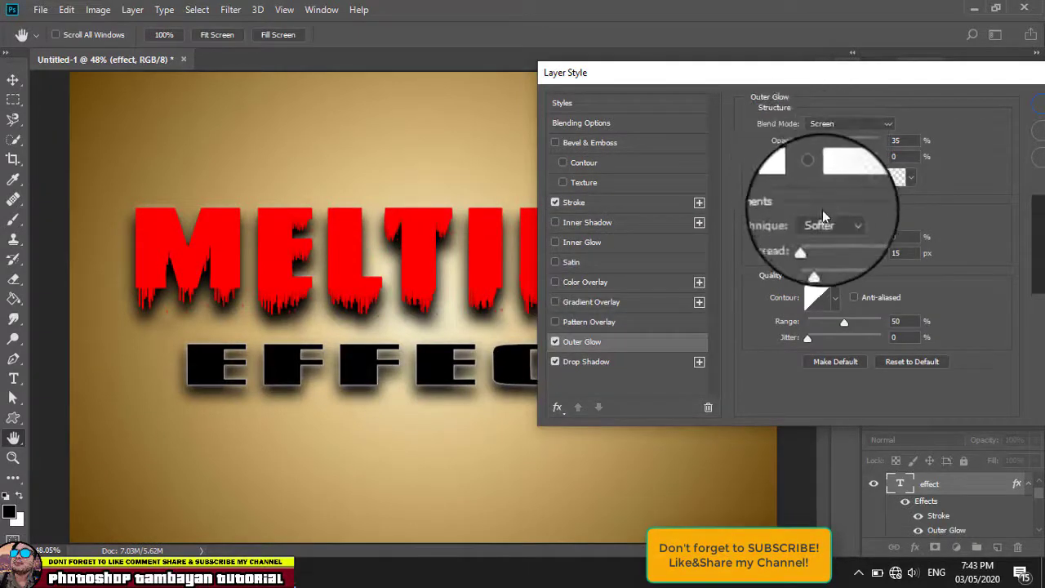
click(833, 123)
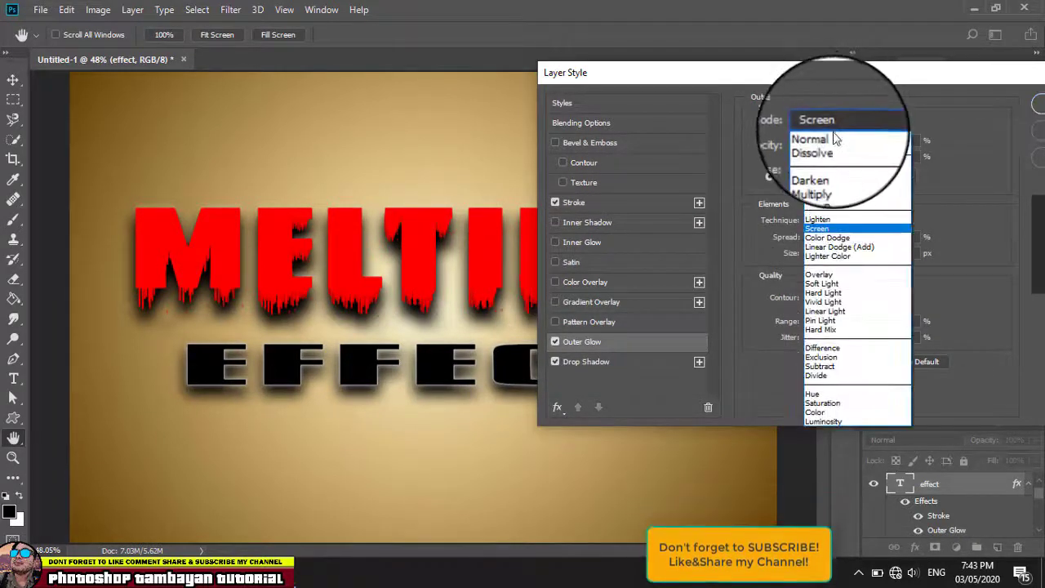
click(833, 137)
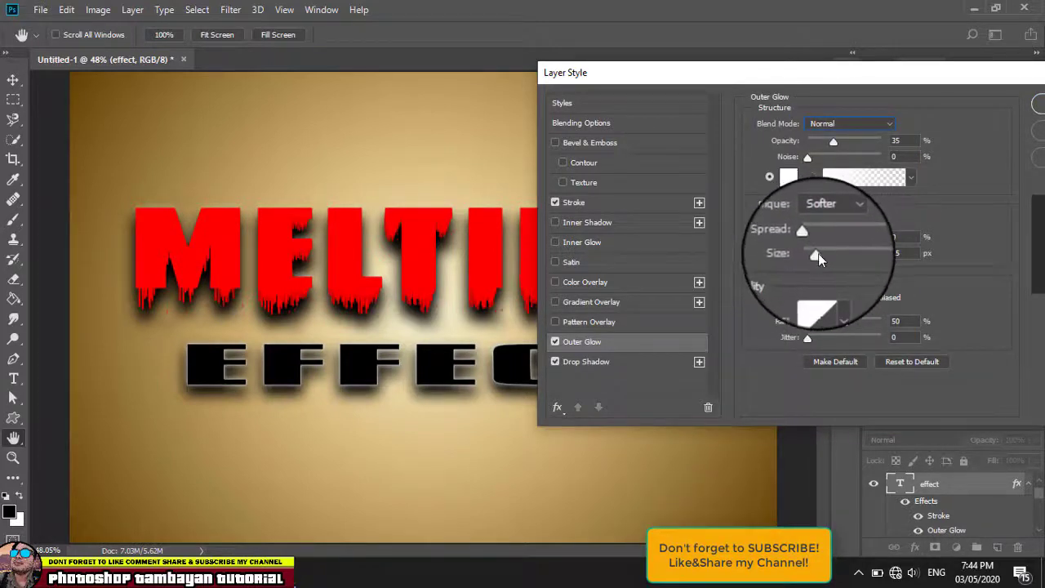
mouse_move(818, 253)
mouse_down()
mouse_move(846, 256)
mouse_move(817, 255)
mouse_up()
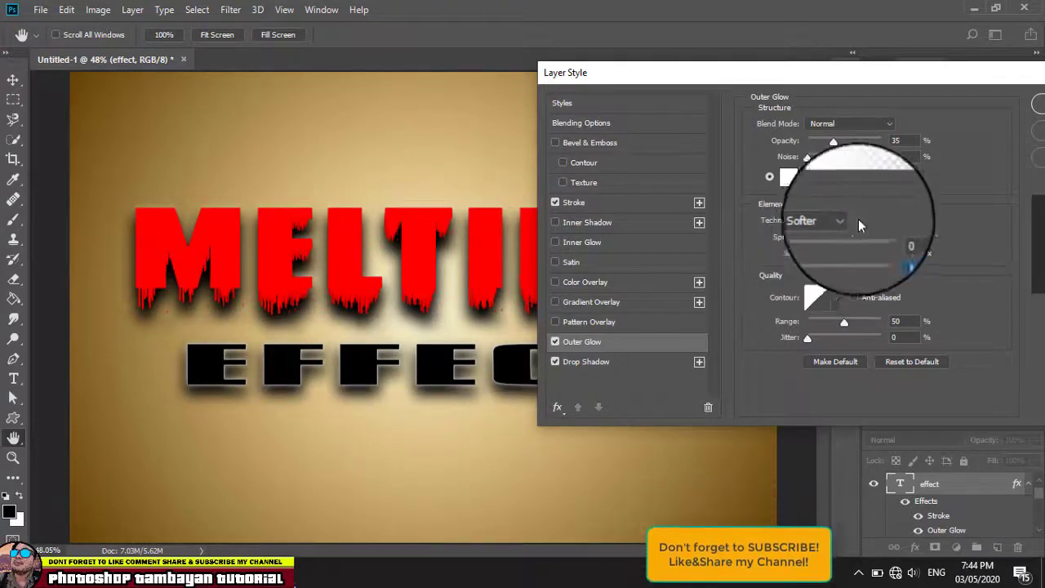
Step: Set the outer glow colour to olive 8a9a20
click(788, 184)
click(791, 231)
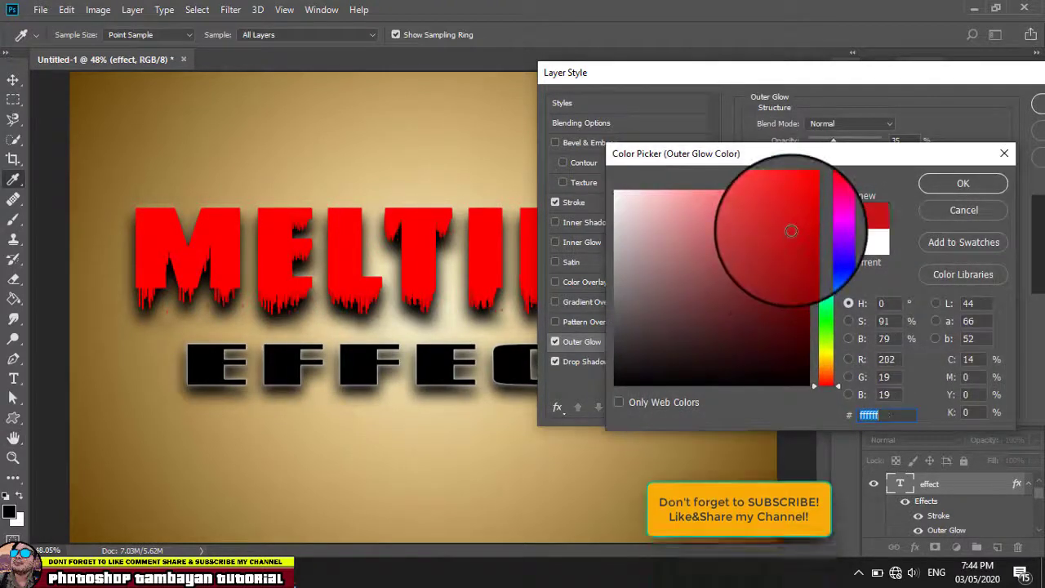
click(836, 349)
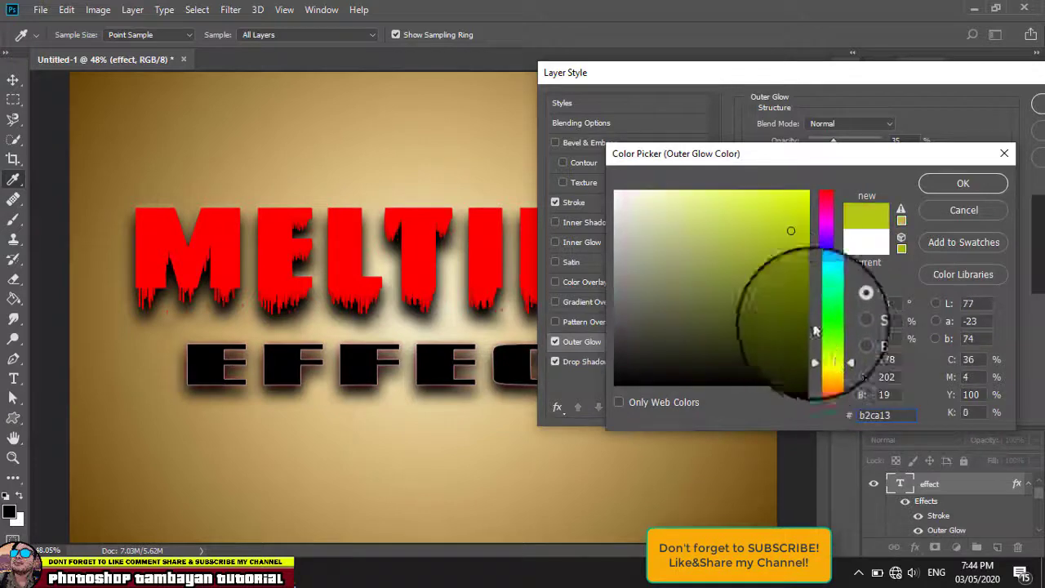
click(773, 236)
click(772, 268)
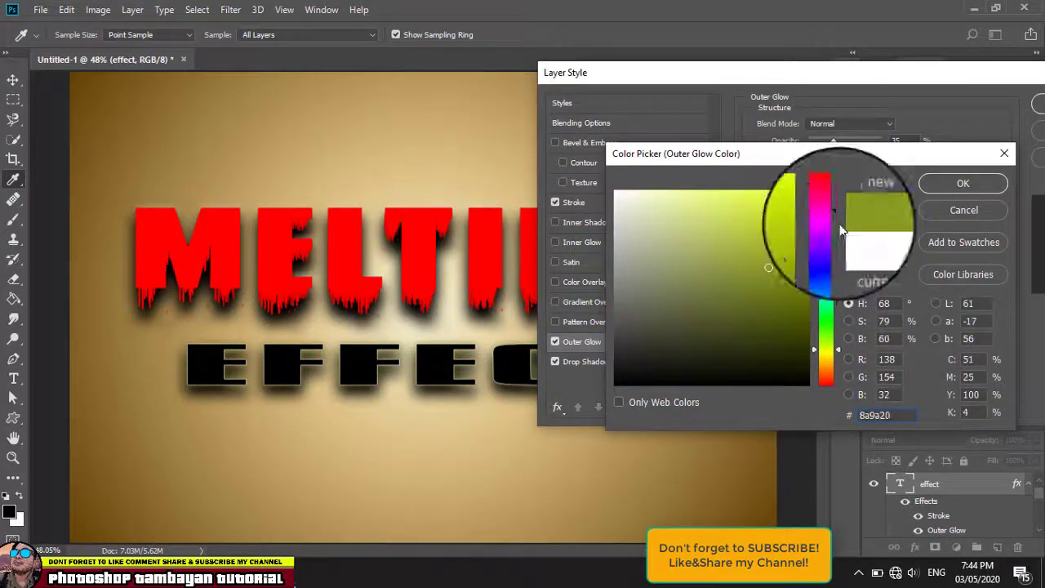
click(943, 184)
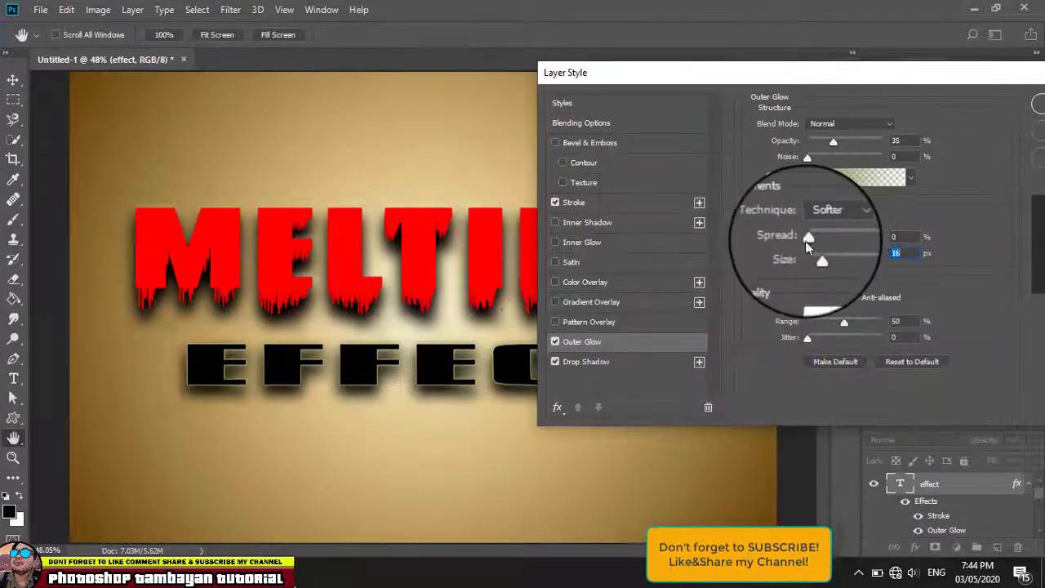
Step: Increase the glow size to 98 px and apply the layer style
drag(818, 257, 840, 258)
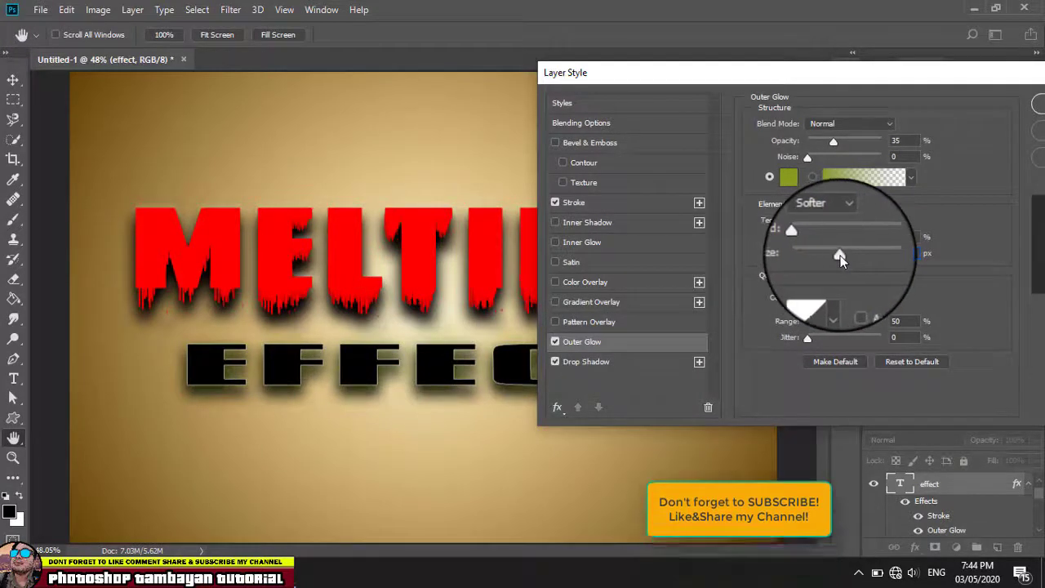
drag(898, 72, 748, 170)
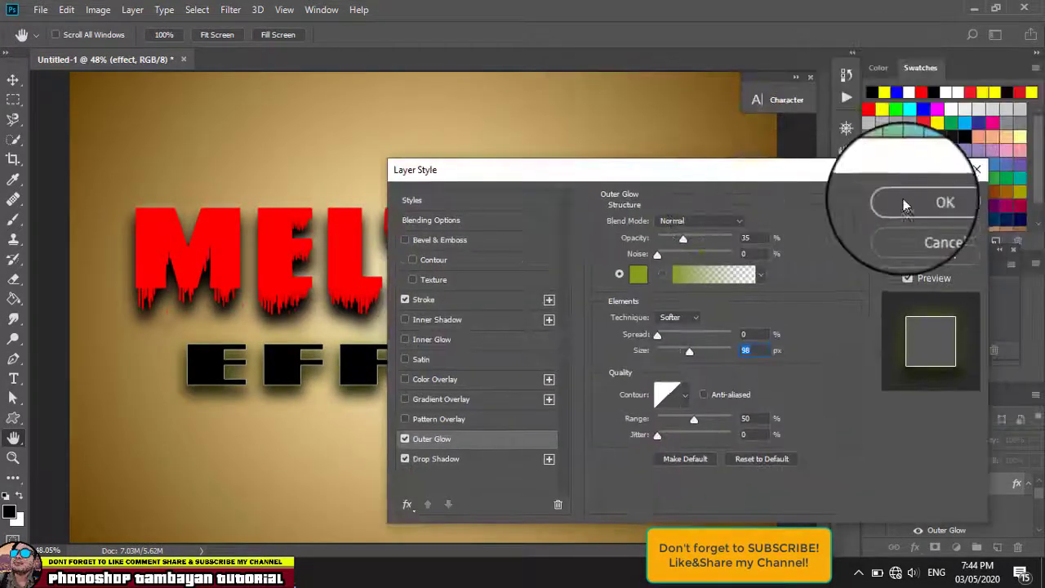
click(915, 203)
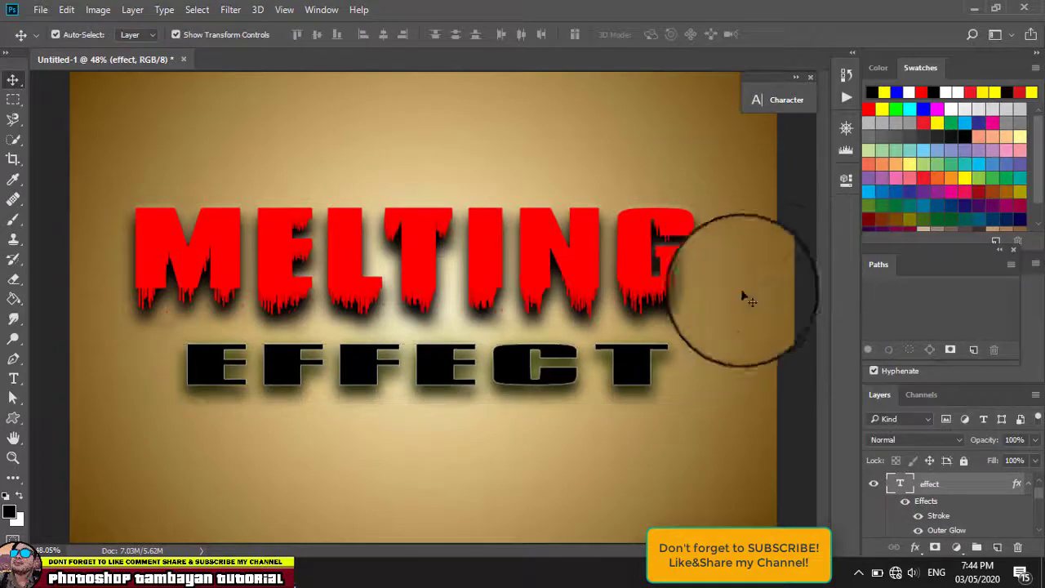
Step: Drag the EFFECT text a few pixels up, just under the red MELTING text
drag(512, 367, 509, 356)
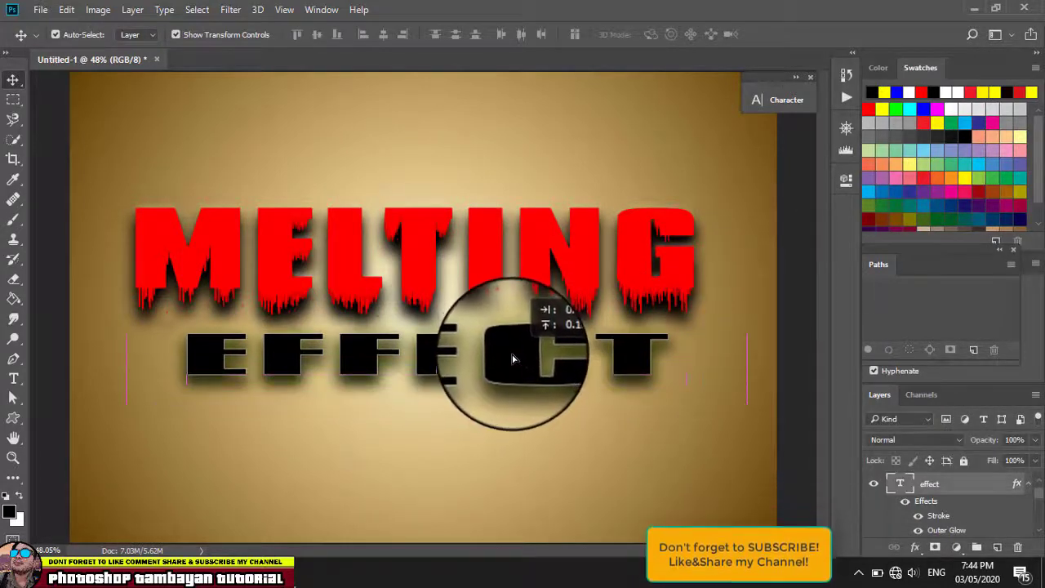